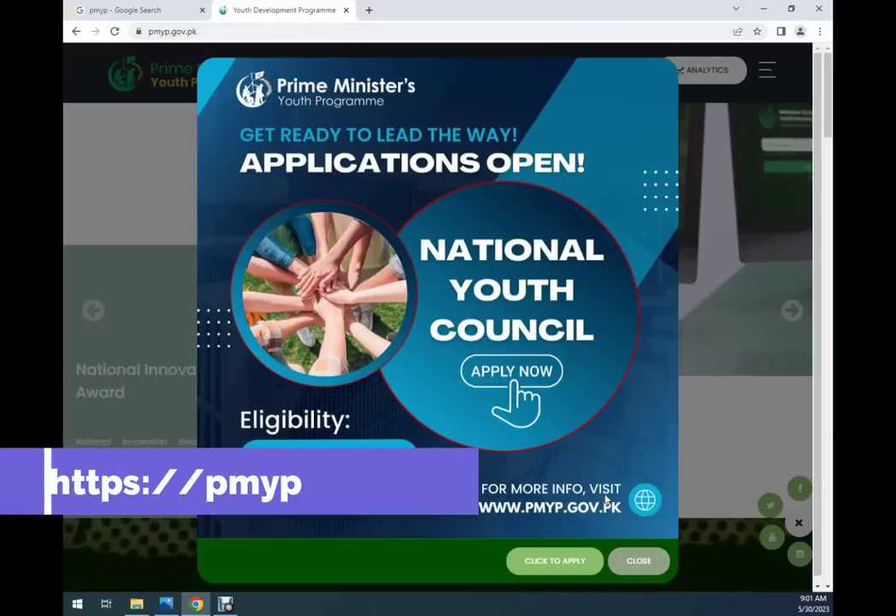
Step: Dismiss the National Youth Council announcement and open the Prime Minister's Laptop Scheme portal from its APPLY NOW card
{"action": "left_click", "coordinate": [638, 562]}
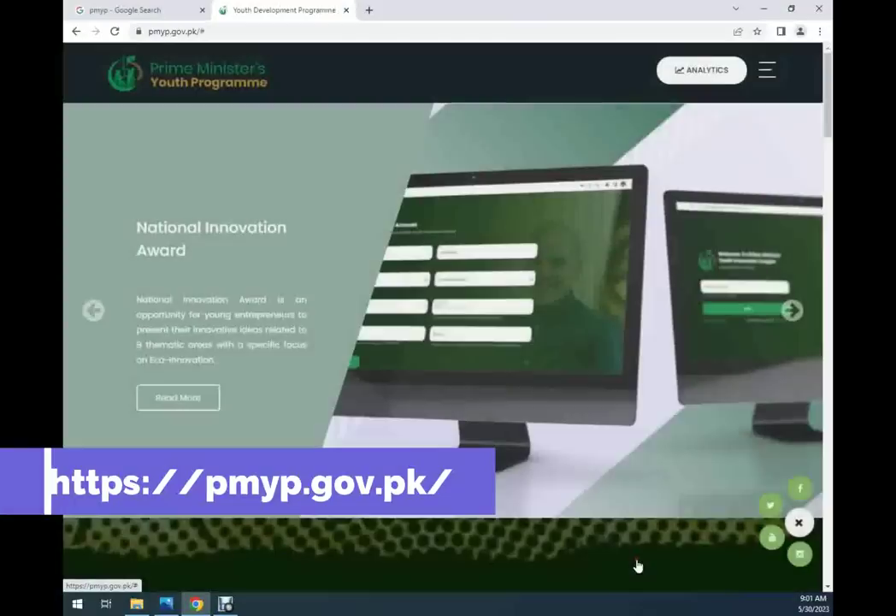
{"action": "scroll", "coordinate": [524, 346], "scroll_direction": "down", "scroll_amount": 10}
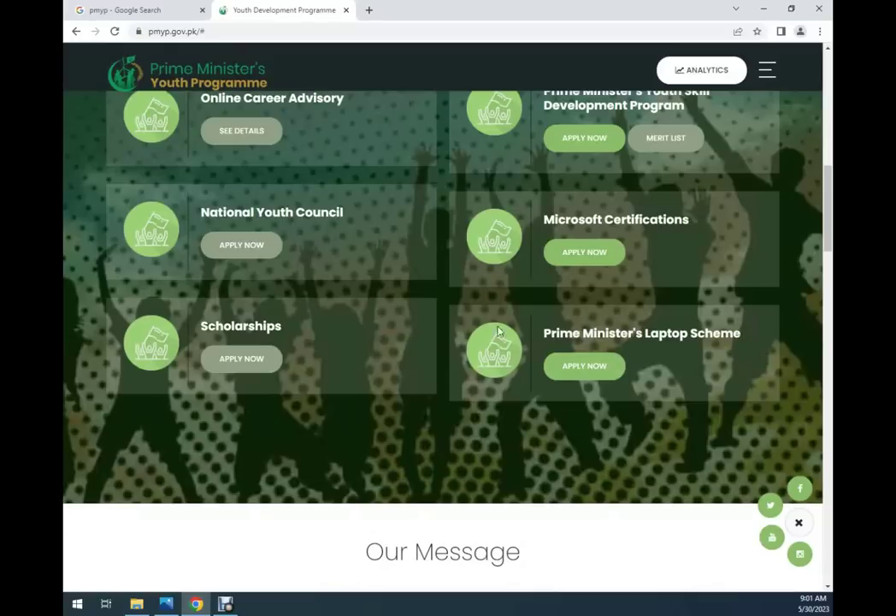
{"action": "left_click", "coordinate": [605, 373]}
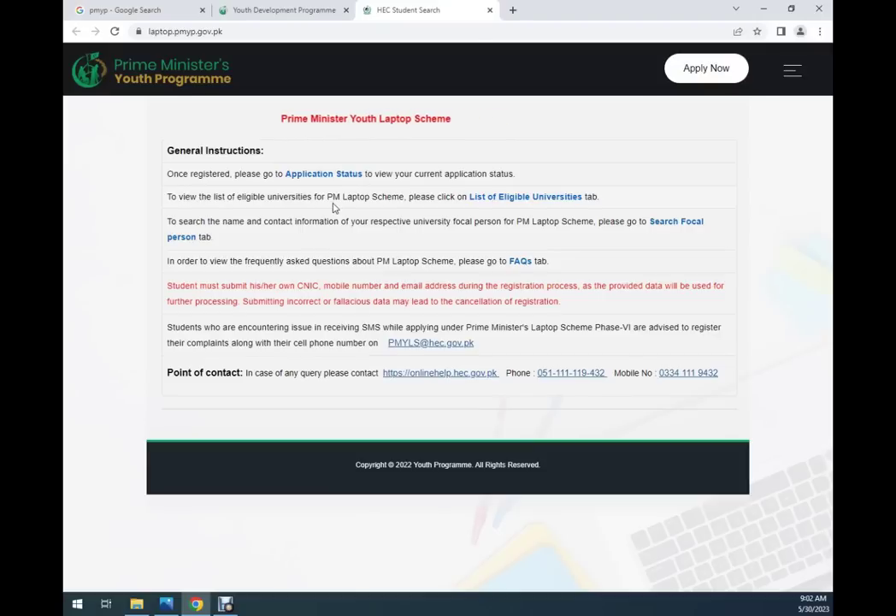
Step: Glance at the site menu, then go to the laptop scheme's CNIC registration page via Apply Now
{"action": "left_click", "coordinate": [793, 75]}
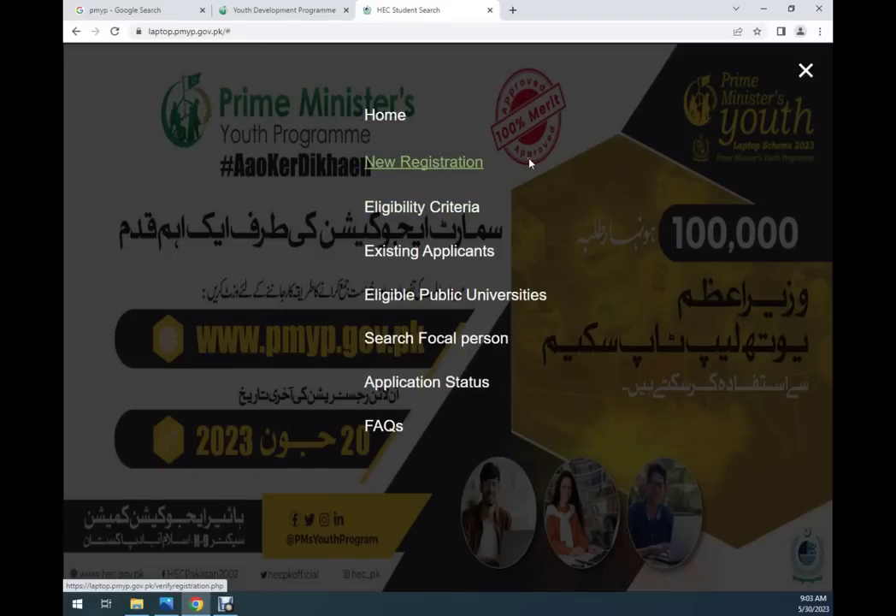
{"action": "left_click", "coordinate": [806, 70]}
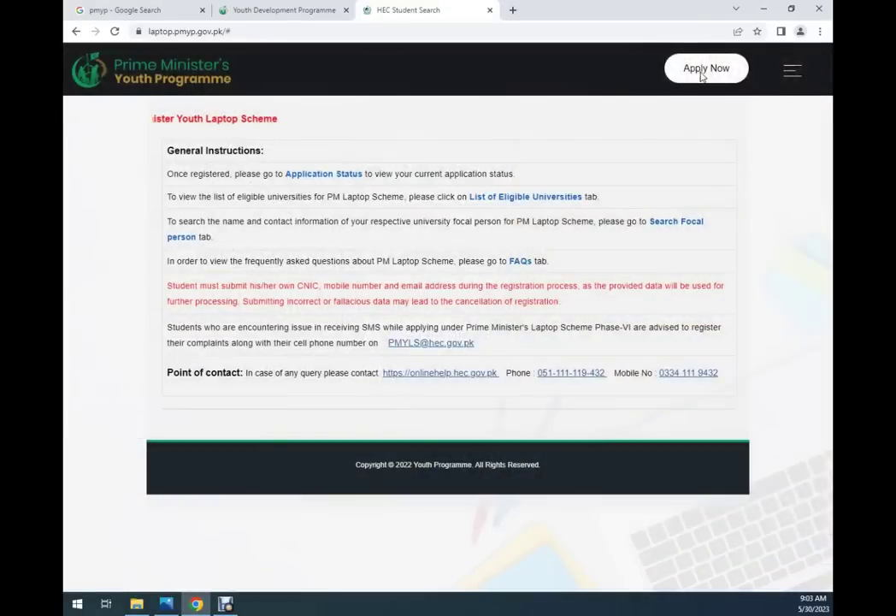
{"action": "left_click", "coordinate": [702, 75]}
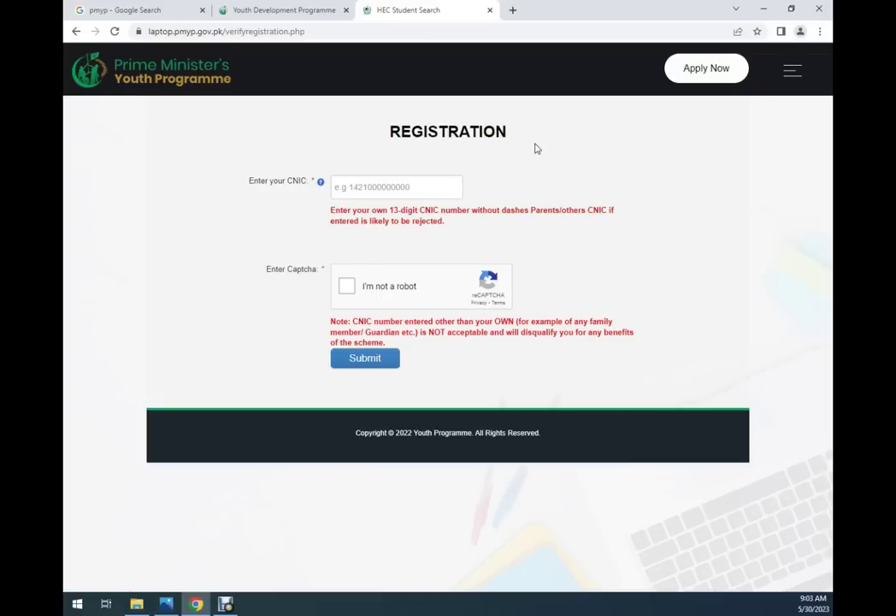
Step: Enter the applicant's 13-digit CNIC, pass the 'I'm not a robot' check and submit it
{"action": "left_click", "coordinate": [440, 185]}
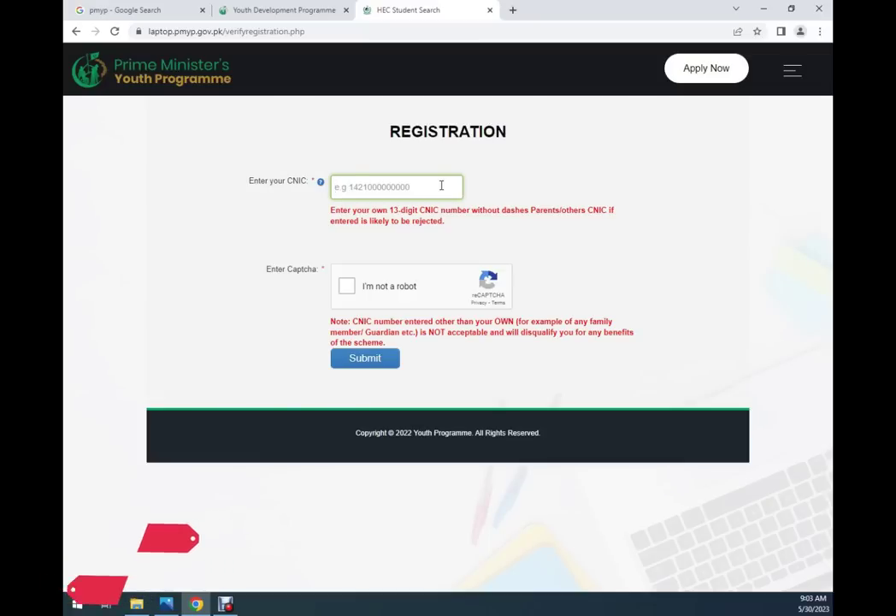
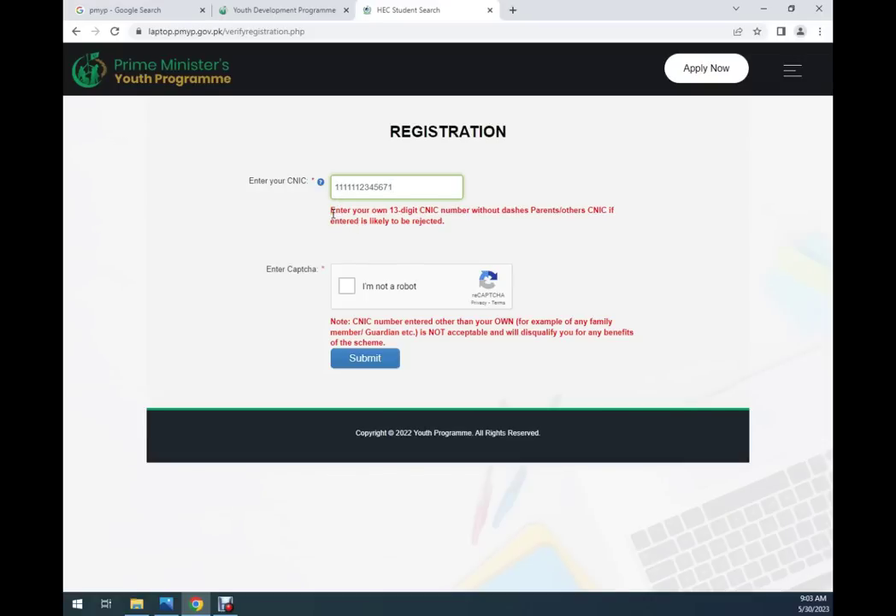
{"action": "left_click_drag", "start_coordinate": [332, 215], "coordinate": [419, 214]}
{"action": "left_click", "coordinate": [373, 229]}
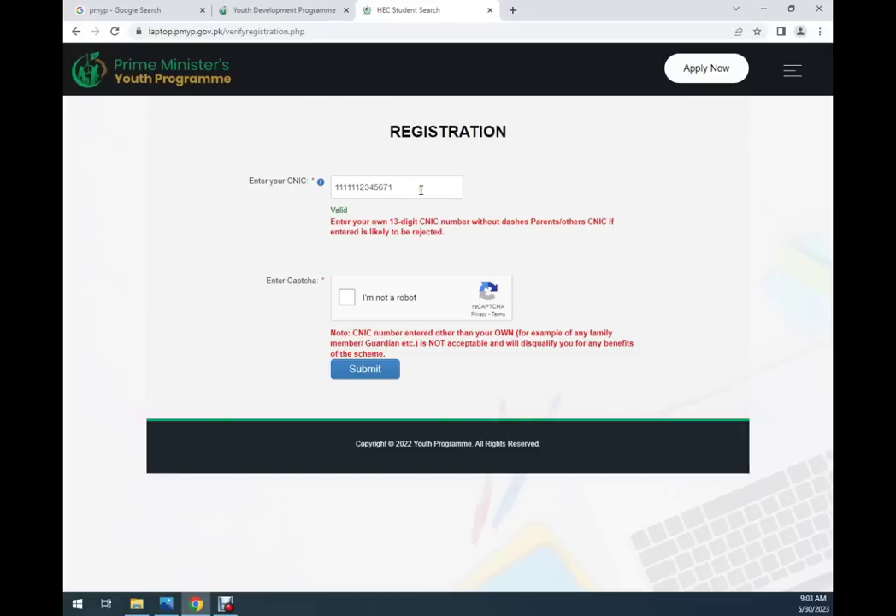
{"action": "left_click", "coordinate": [347, 299]}
{"action": "left_click", "coordinate": [363, 370]}
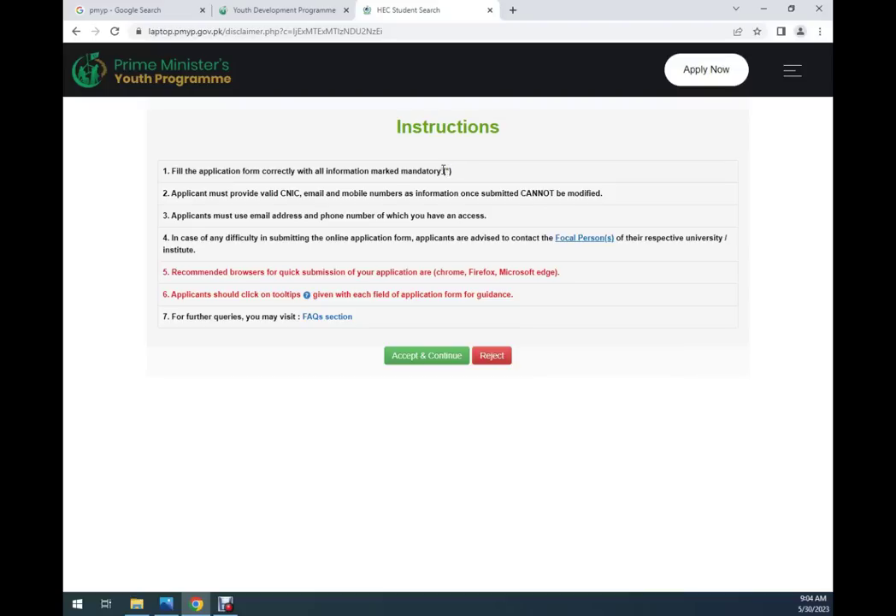
{"action": "left_click_drag", "start_coordinate": [443, 171], "coordinate": [451, 172]}
{"action": "left_click_drag", "start_coordinate": [612, 196], "coordinate": [171, 197]}
{"action": "left_click", "coordinate": [190, 197]}
{"action": "double_click", "coordinate": [291, 195]}
{"action": "double_click", "coordinate": [314, 193]}
{"action": "double_click", "coordinate": [355, 194]}
{"action": "double_click", "coordinate": [315, 193]}
{"action": "double_click", "coordinate": [358, 194]}
{"action": "left_click", "coordinate": [399, 194]}
{"action": "left_click_drag", "start_coordinate": [487, 216], "coordinate": [163, 217]}
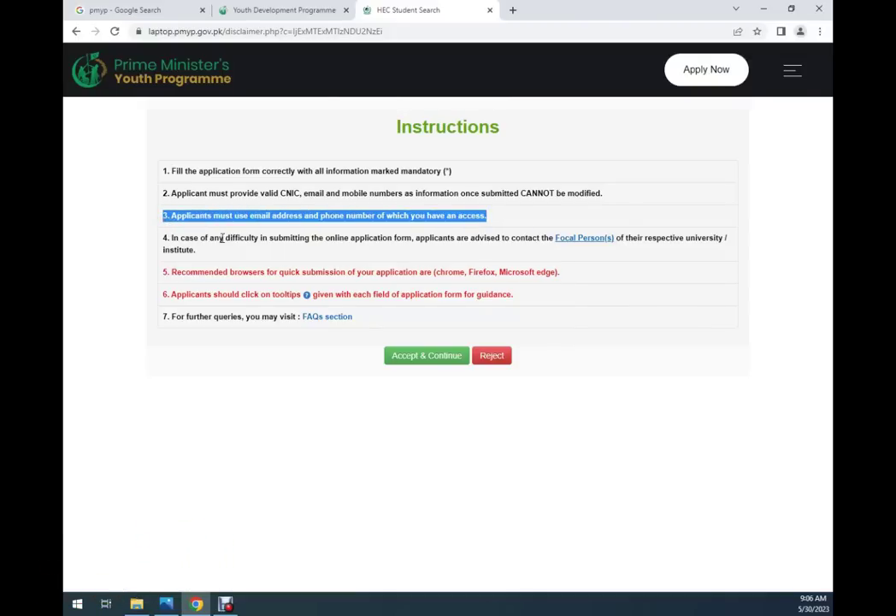
{"action": "left_click", "coordinate": [214, 239]}
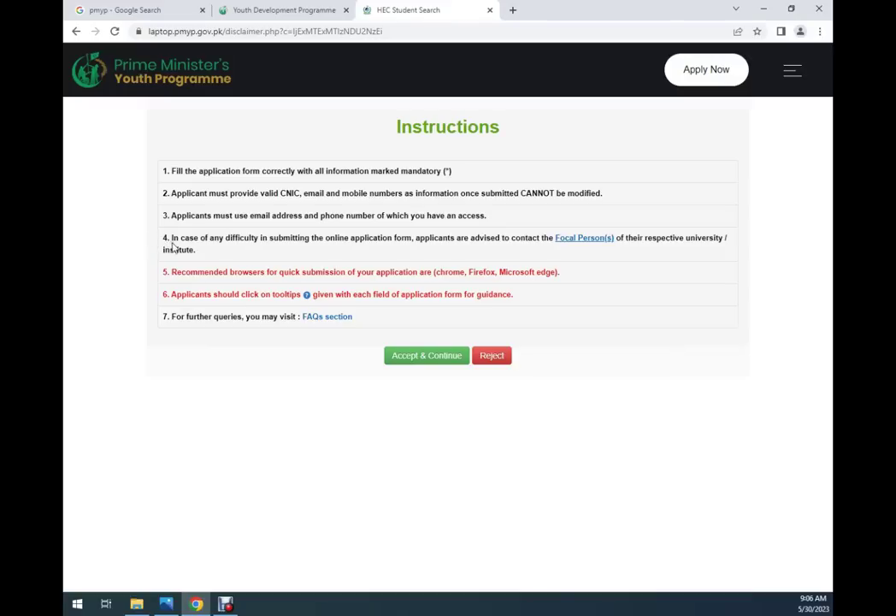
{"action": "triple_click", "coordinate": [181, 218]}
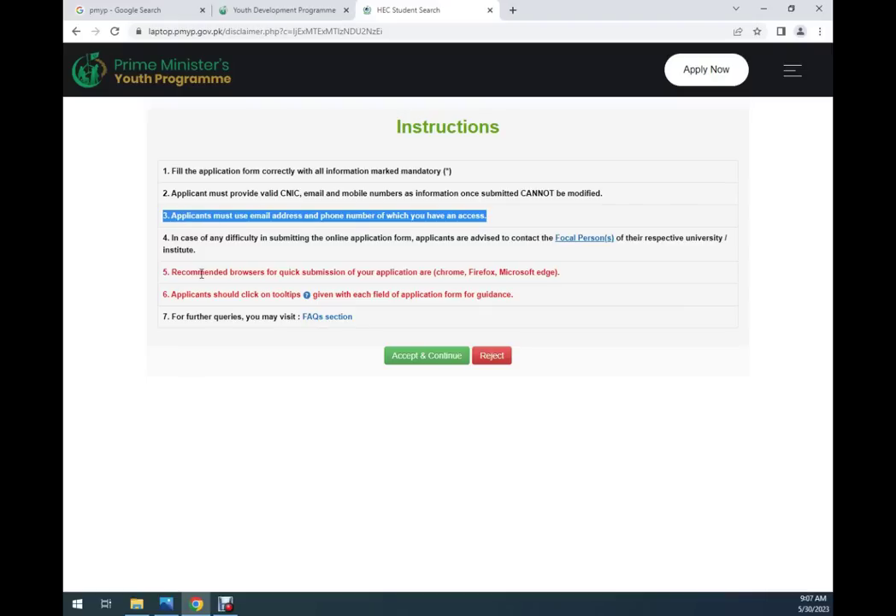
{"action": "left_click", "coordinate": [177, 249]}
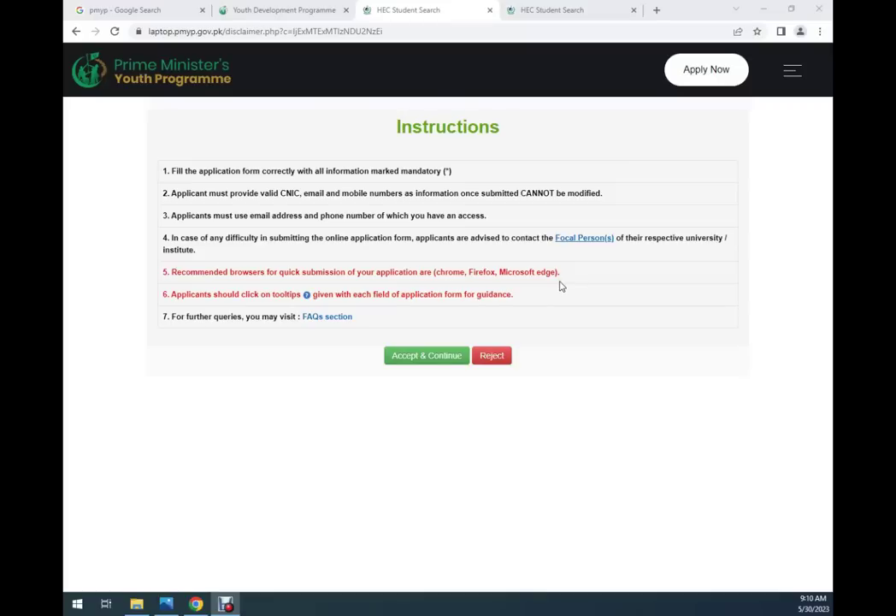
Step: Note Chrome as the recommended browser and accept the seven registration instructions
{"action": "double_click", "coordinate": [453, 273]}
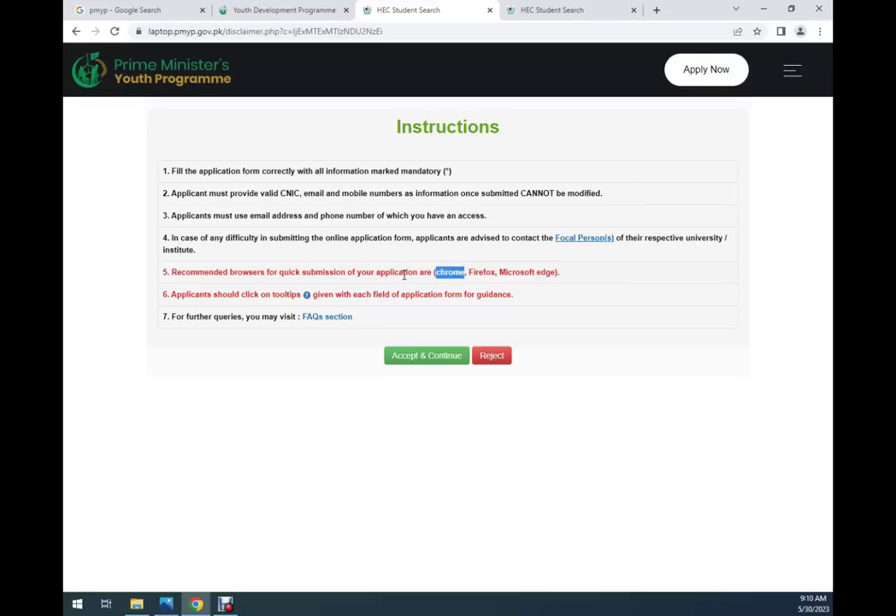
{"action": "left_click", "coordinate": [598, 277]}
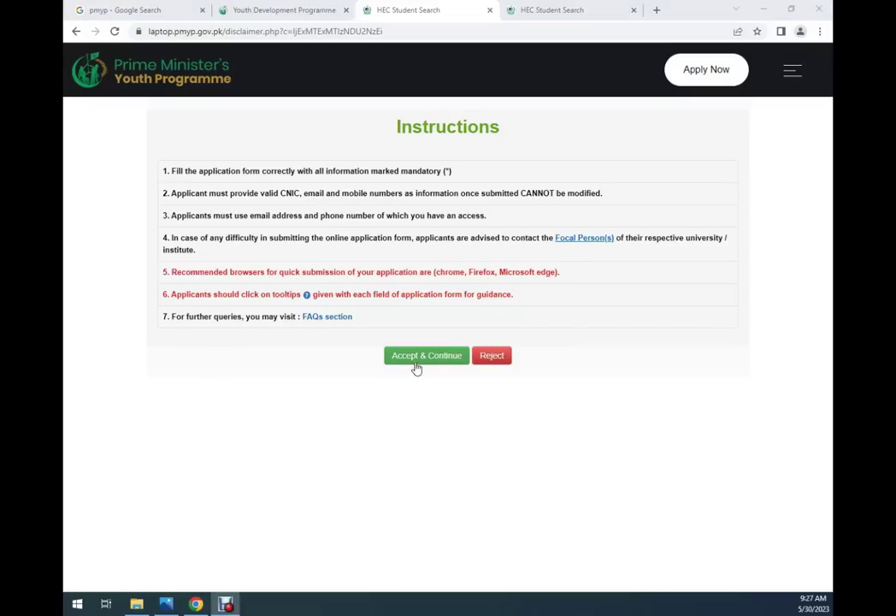
{"action": "left_click", "coordinate": [416, 362]}
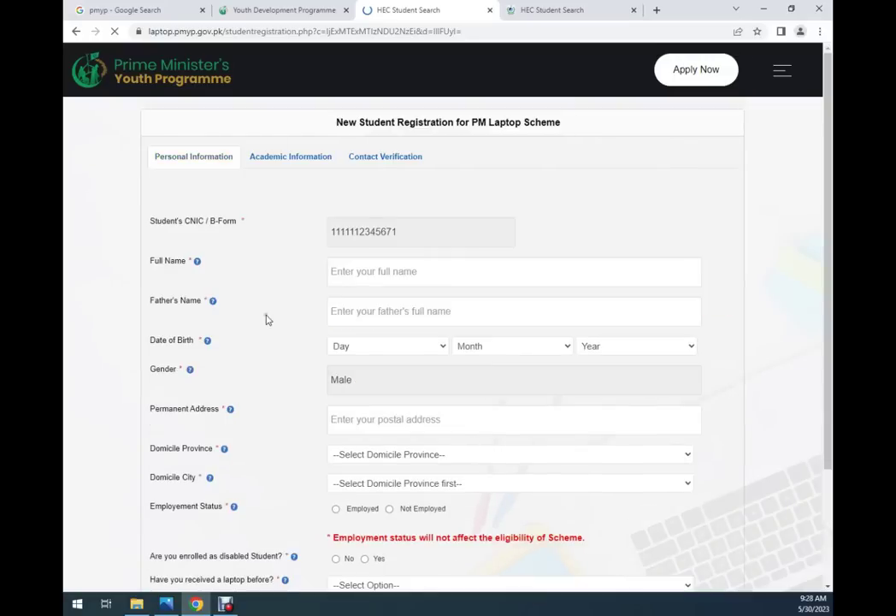
Step: Preview the Academic Information and Contact Verification sections, then show the Full Name help note
{"action": "left_click", "coordinate": [279, 161]}
{"action": "left_click", "coordinate": [403, 158]}
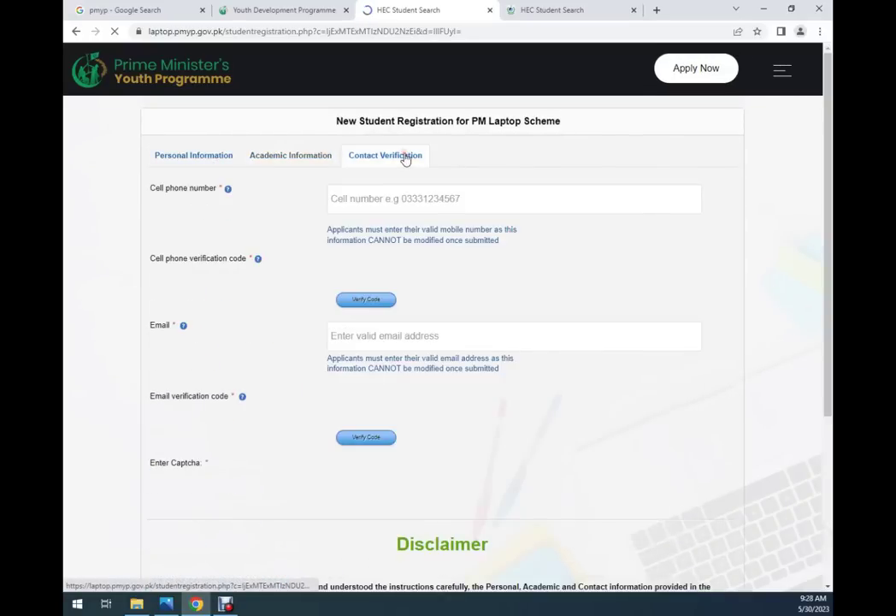
{"action": "left_click", "coordinate": [193, 156]}
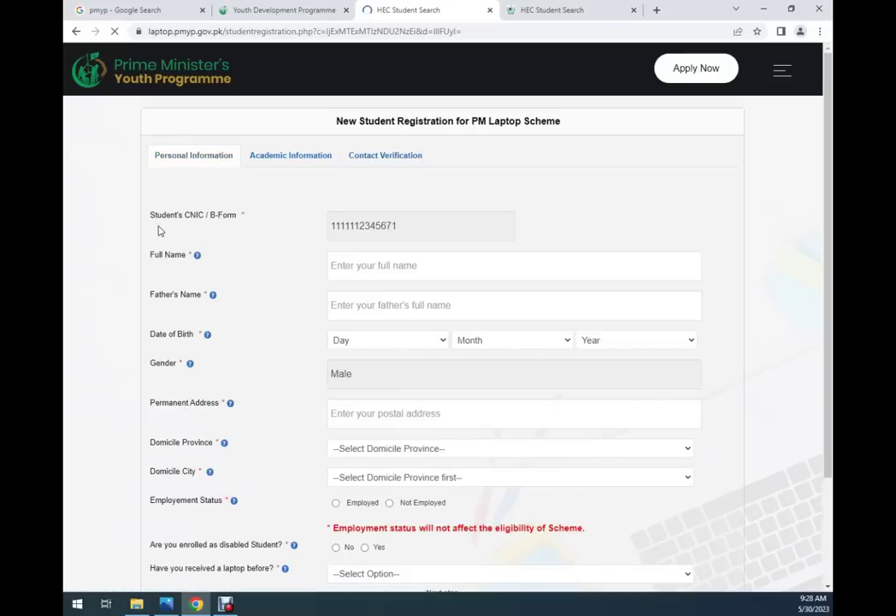
{"action": "mouse_move", "coordinate": [197, 260]}
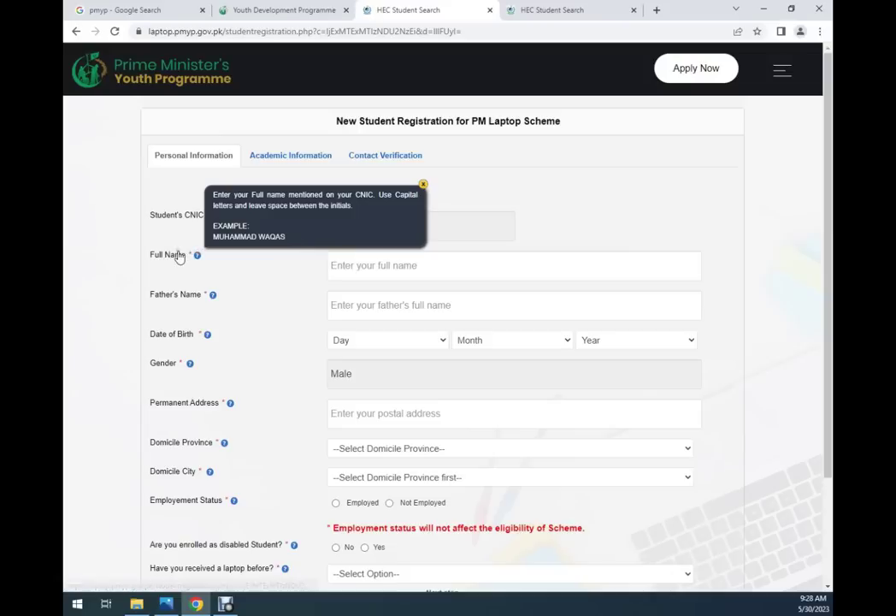
Step: Fill in the student's full name and the father's name, correcting a typo
{"action": "left_click", "coordinate": [351, 267]}
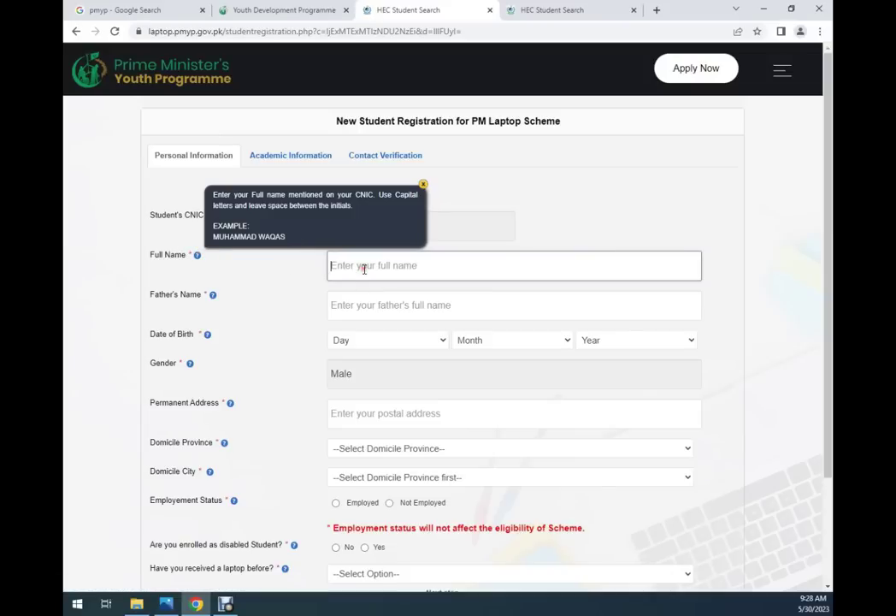
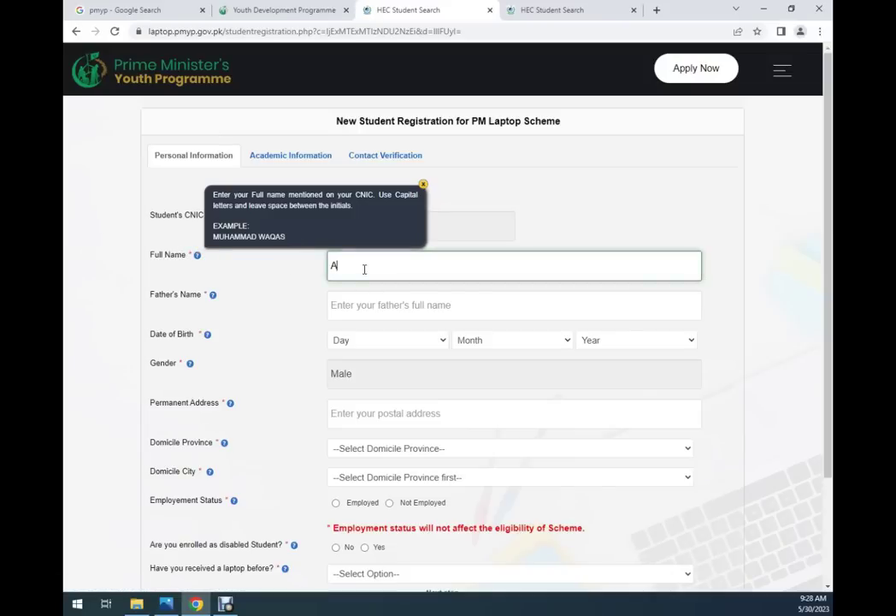
{"action": "type", "text": "llah"}
{"action": "left_click", "coordinate": [384, 303]}
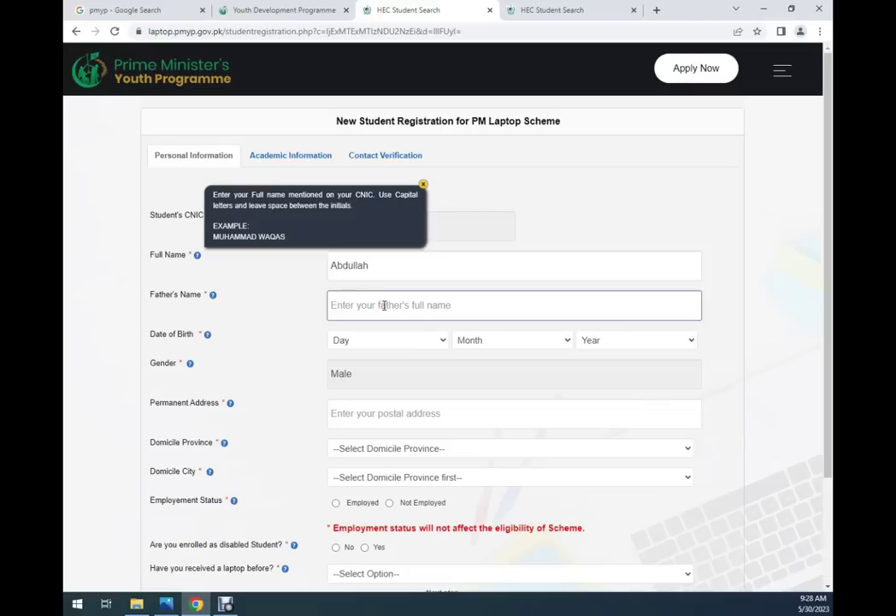
{"action": "type", "text": "Abdullah"}
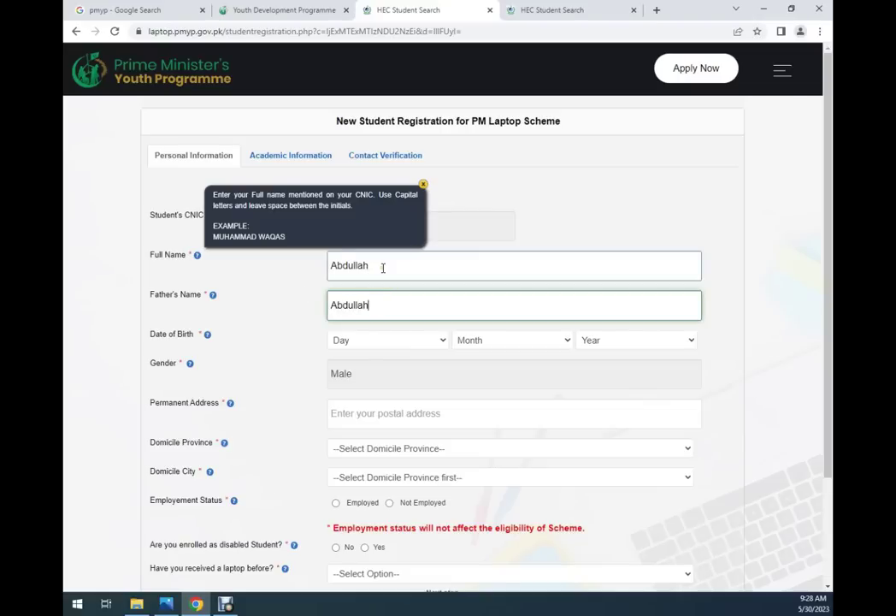
{"action": "left_click", "coordinate": [423, 184]}
{"action": "left_click", "coordinate": [396, 269]}
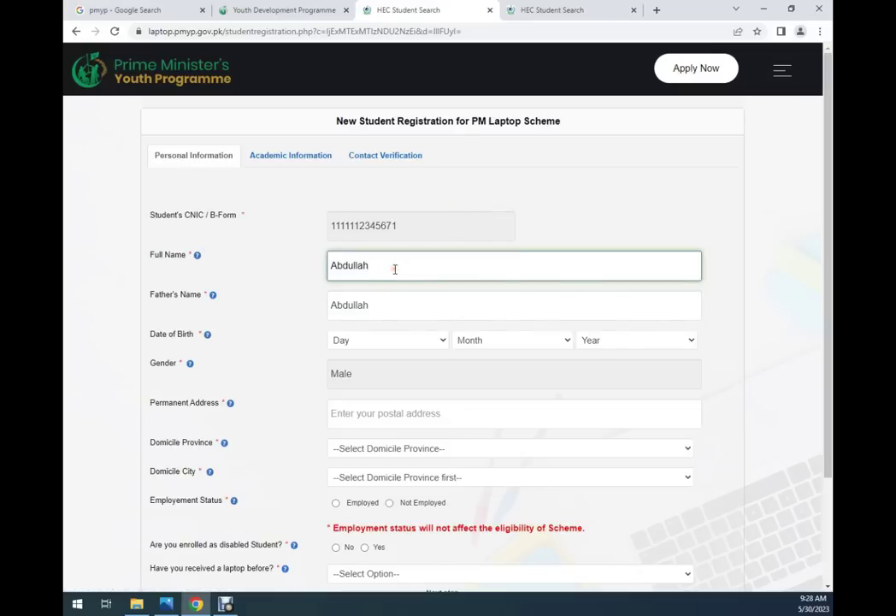
{"action": "left_click", "coordinate": [386, 309]}
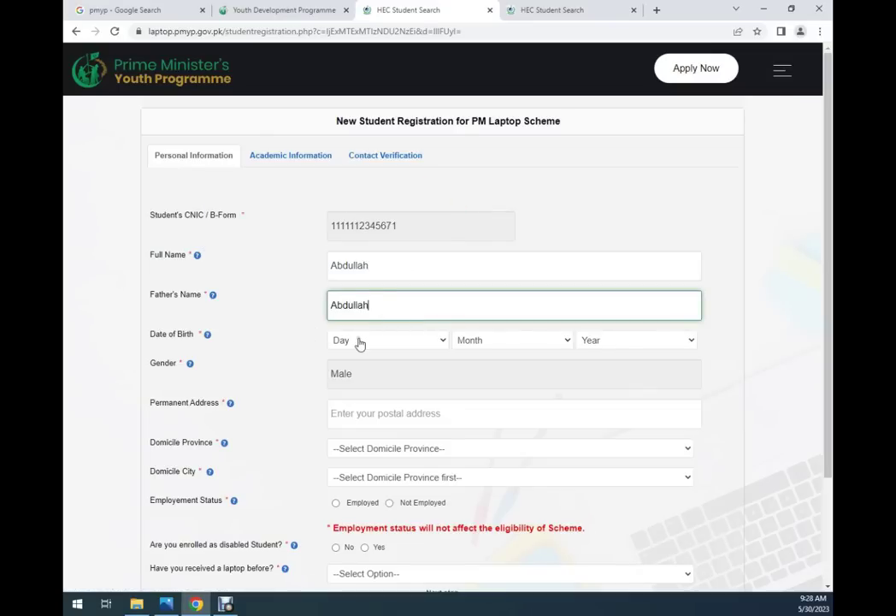
Step: Set the date of birth dropdowns to 01, January and 2000
{"action": "left_click", "coordinate": [359, 341]}
{"action": "left_click", "coordinate": [362, 361]}
{"action": "left_click", "coordinate": [480, 340]}
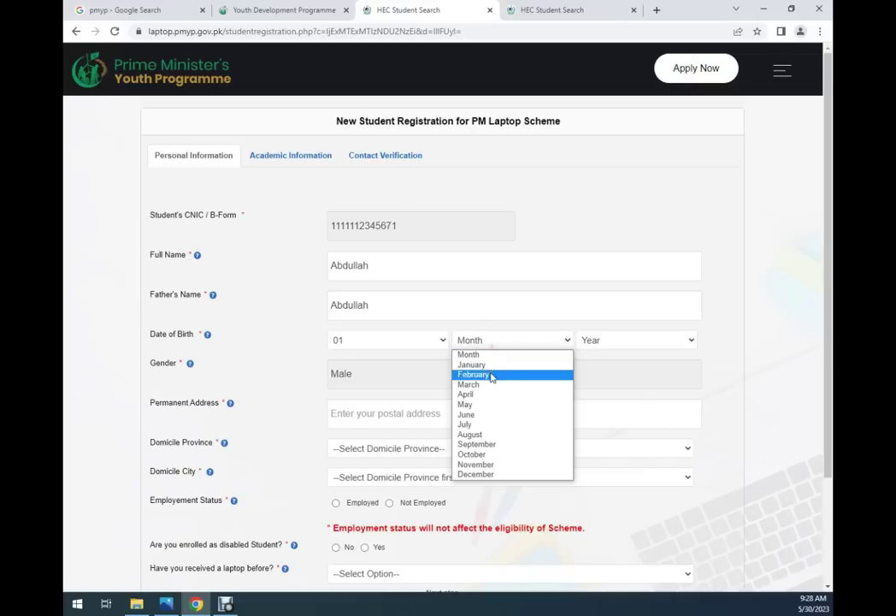
{"action": "left_click", "coordinate": [492, 365]}
{"action": "left_click", "coordinate": [635, 342]}
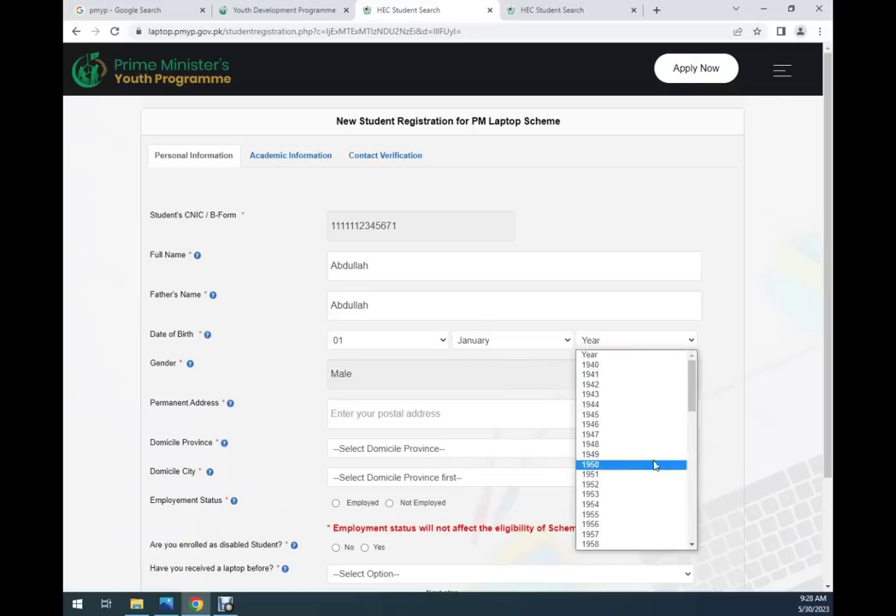
{"action": "scroll", "coordinate": [654, 464], "scroll_direction": "down", "scroll_amount": 5}
{"action": "left_click", "coordinate": [646, 463]}
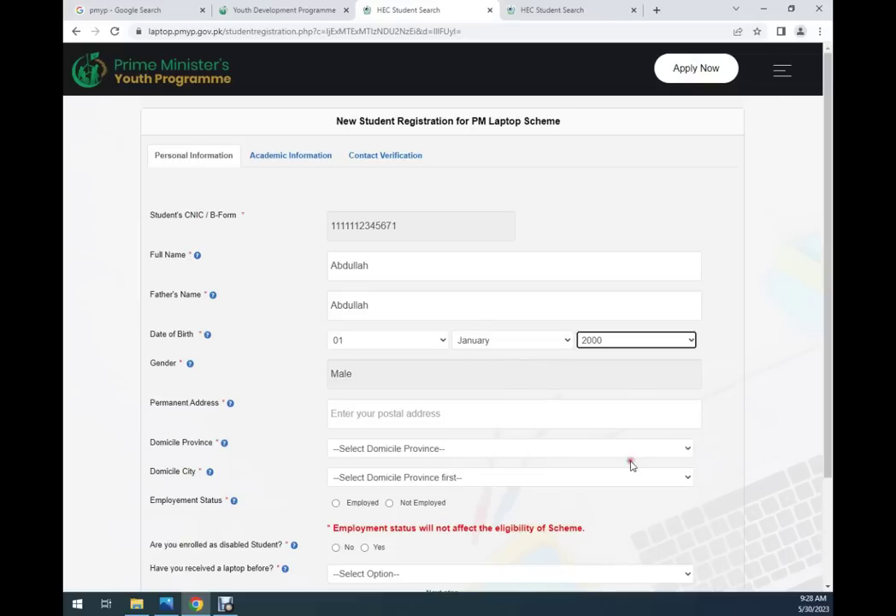
{"action": "scroll", "coordinate": [267, 355], "scroll_direction": "down", "scroll_amount": 2}
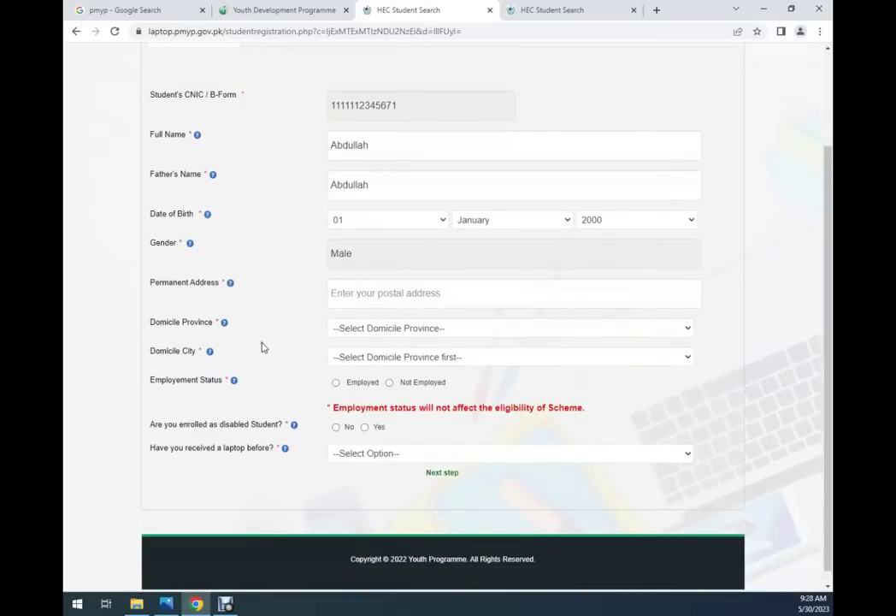
{"action": "left_click", "coordinate": [401, 254]}
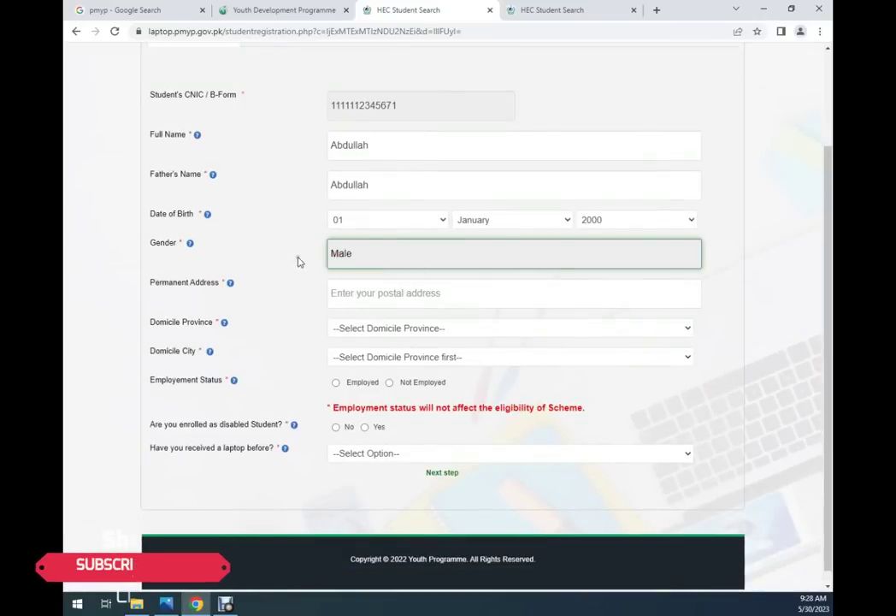
{"action": "left_click", "coordinate": [263, 243]}
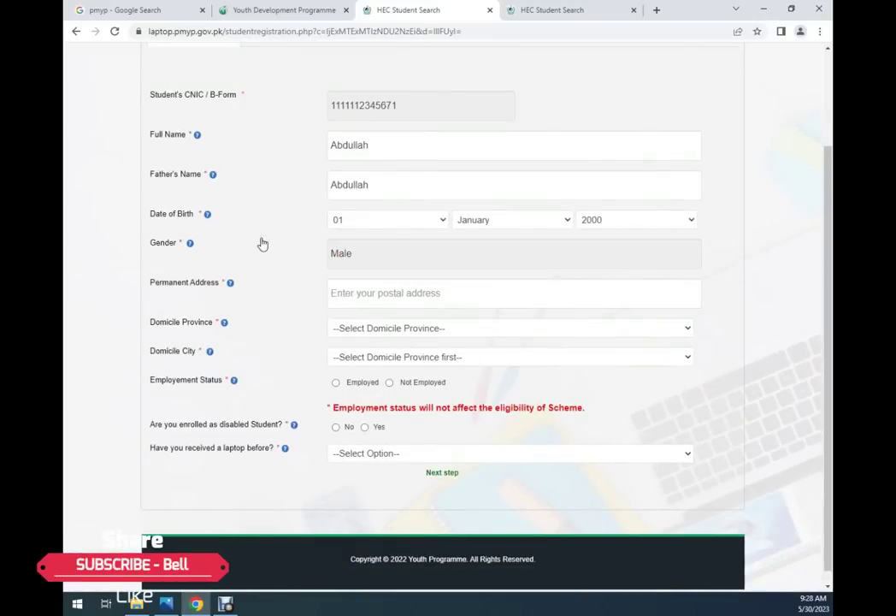
{"action": "left_click", "coordinate": [192, 245]}
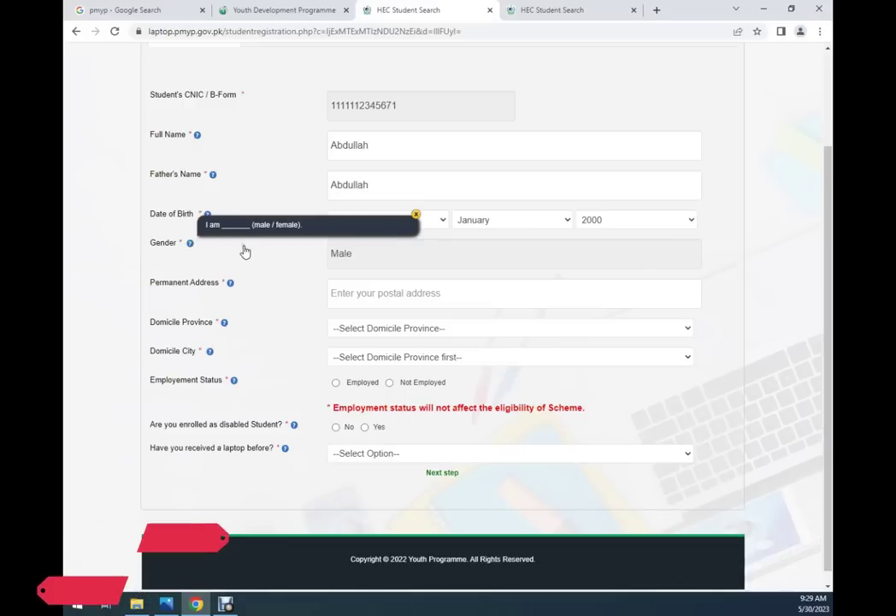
{"action": "left_click", "coordinate": [394, 224]}
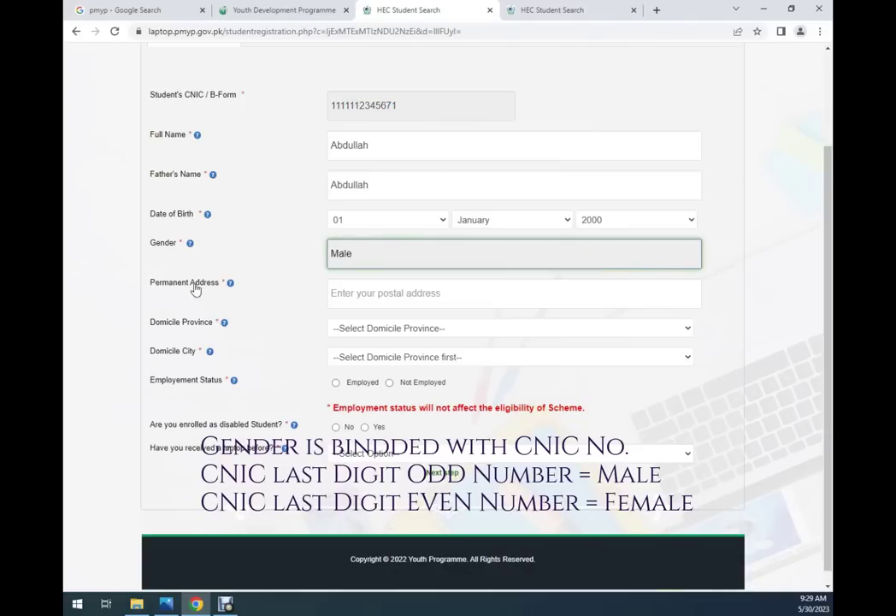
Step: Enter the permanent address 'Punjab Univ' and choose Punjab as domicile province
{"action": "left_click", "coordinate": [425, 296]}
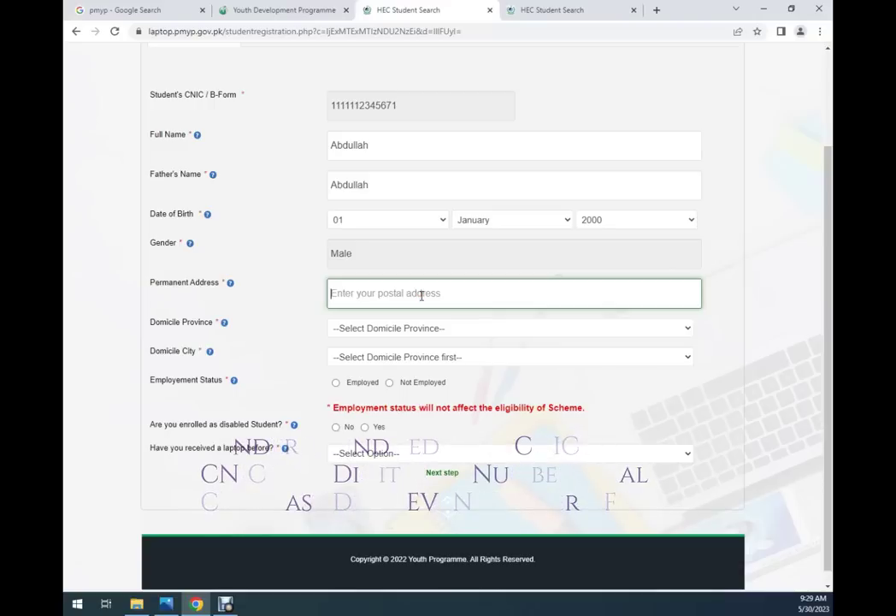
{"action": "type", "text": "Punja"}
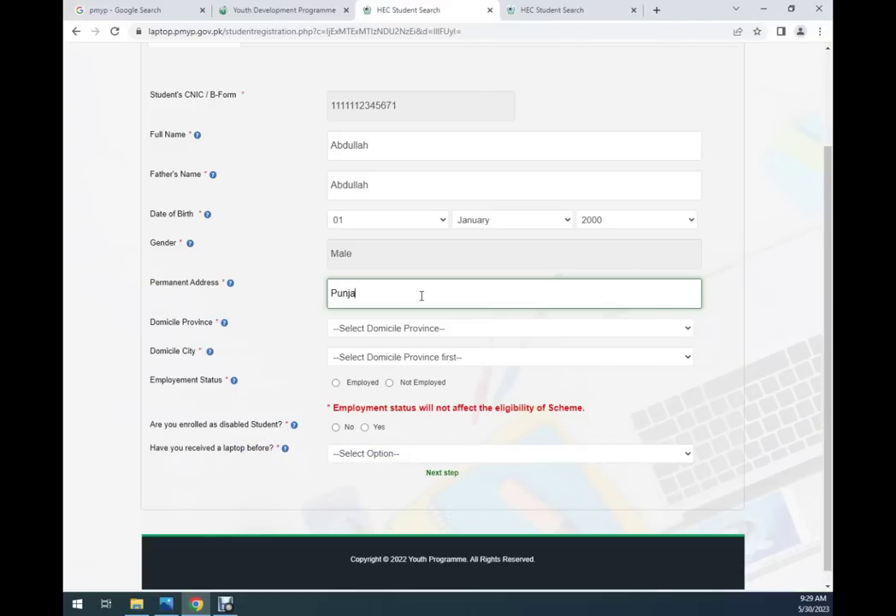
{"action": "type", "text": "b University"}
{"action": "left_click", "coordinate": [389, 329]}
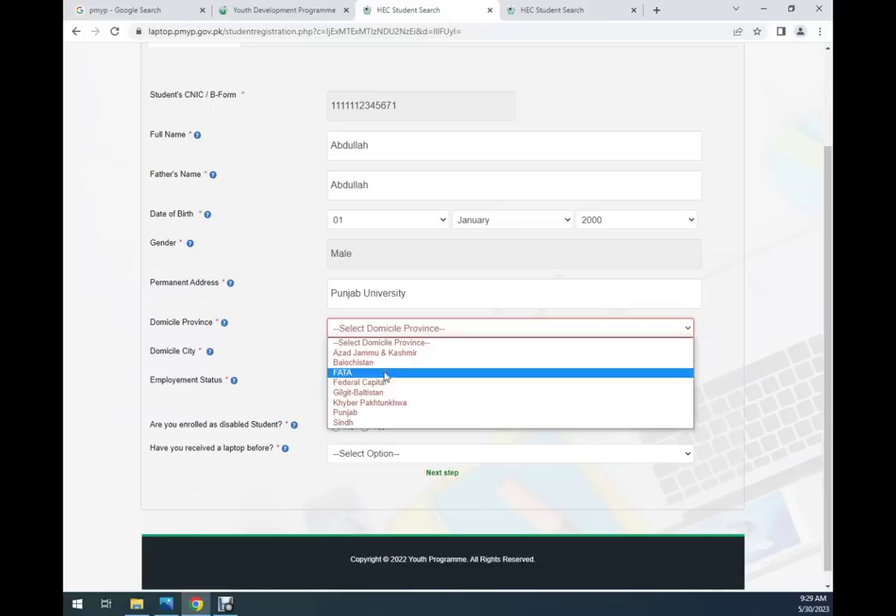
{"action": "left_click", "coordinate": [386, 412]}
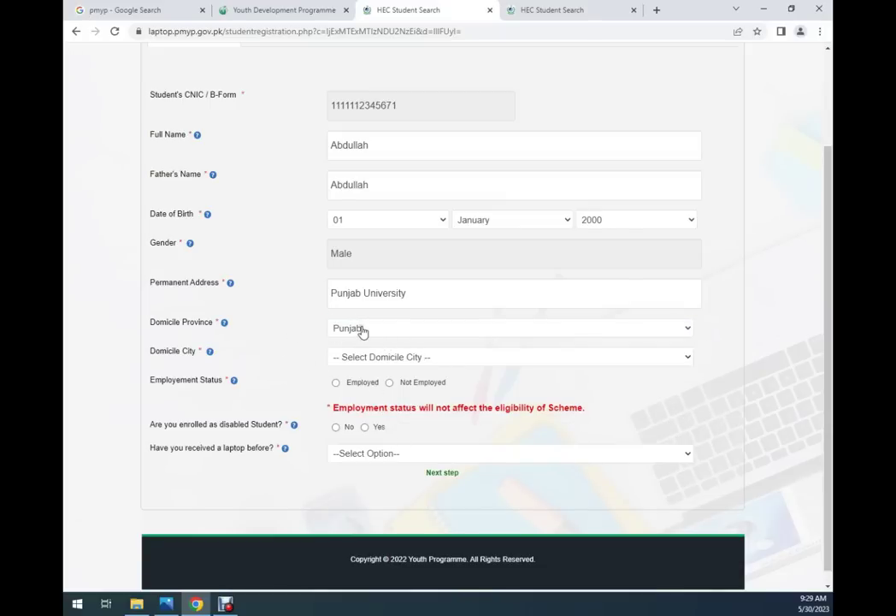
Step: Choose Lahore from the Domicile City dropdown
{"action": "scroll", "coordinate": [701, 351], "scroll_direction": "down", "scroll_amount": 1}
{"action": "left_click", "coordinate": [679, 346]}
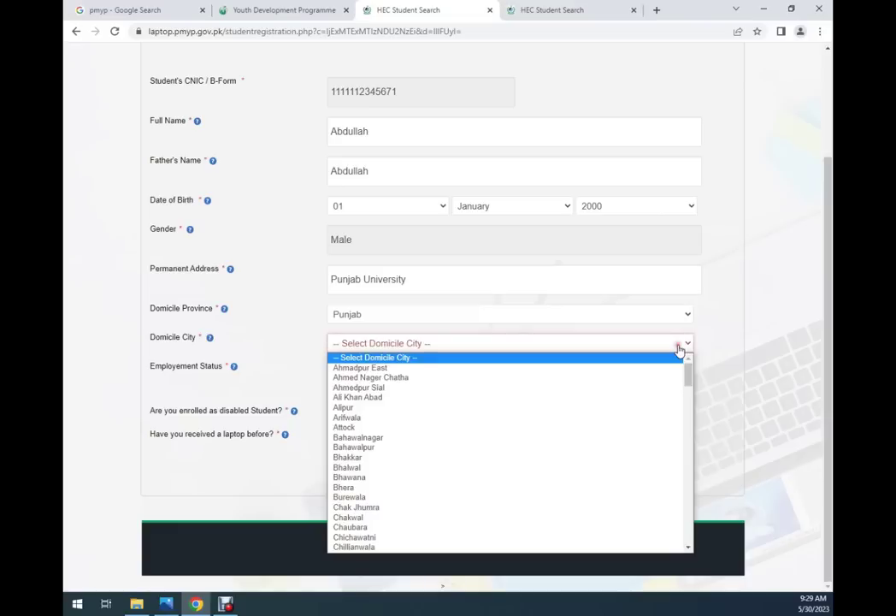
{"action": "left_click", "coordinate": [664, 350]}
{"action": "left_click", "coordinate": [544, 346]}
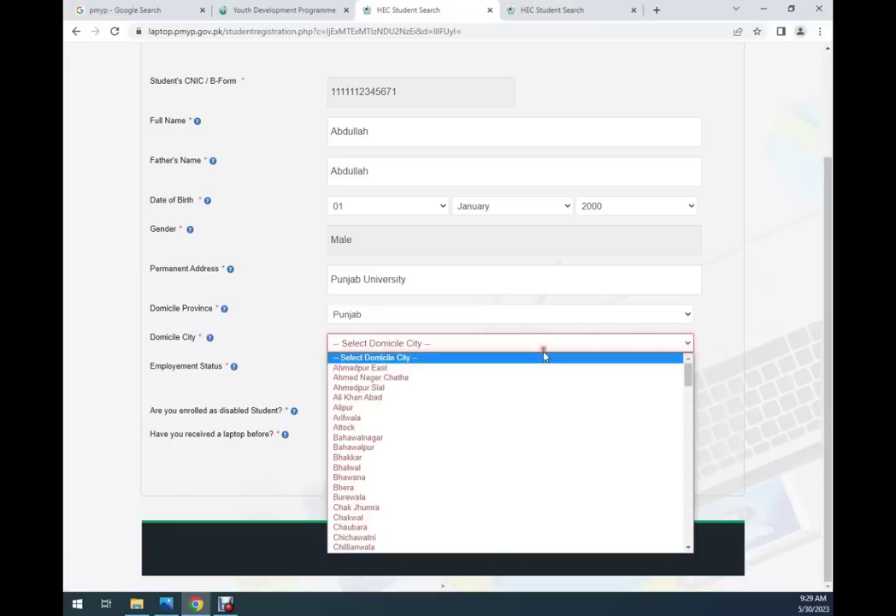
{"action": "scroll", "coordinate": [420, 423], "scroll_direction": "down", "scroll_amount": 15}
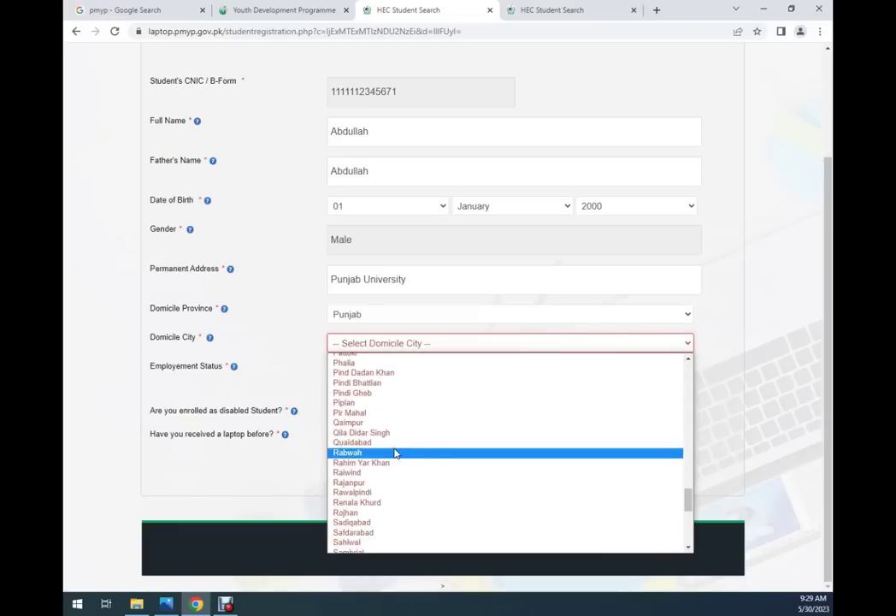
{"action": "scroll", "coordinate": [402, 455], "scroll_direction": "up", "scroll_amount": 5}
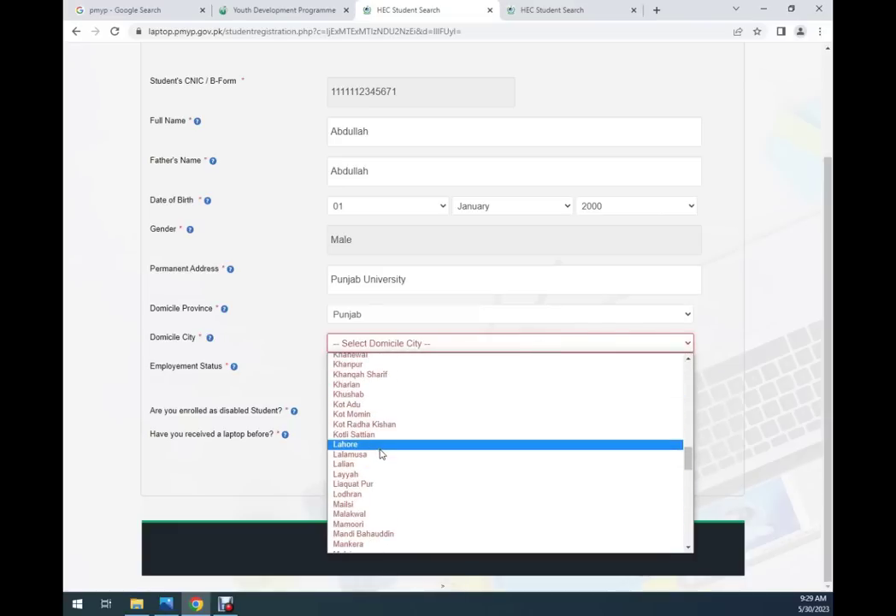
{"action": "left_click", "coordinate": [379, 446]}
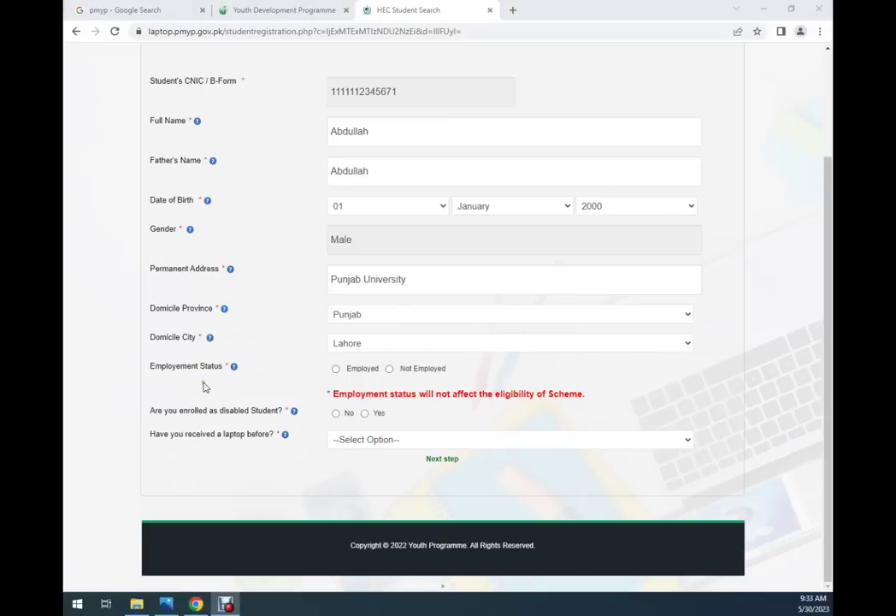
Step: Set the employment status to Not Employed
{"action": "left_click", "coordinate": [335, 369]}
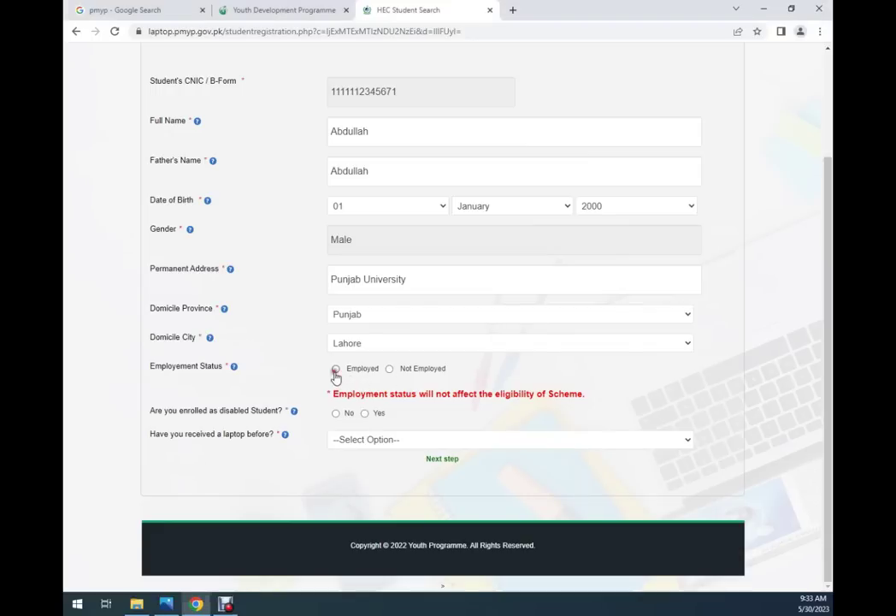
{"action": "left_click", "coordinate": [390, 370]}
{"action": "left_click_drag", "start_coordinate": [518, 395], "coordinate": [584, 395]}
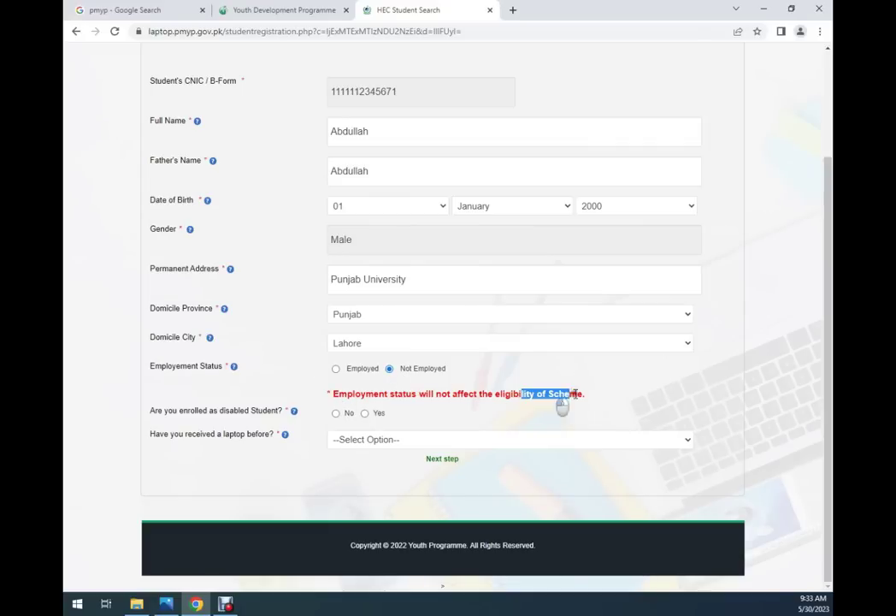
{"action": "left_click", "coordinate": [360, 380]}
{"action": "left_click", "coordinate": [338, 370]}
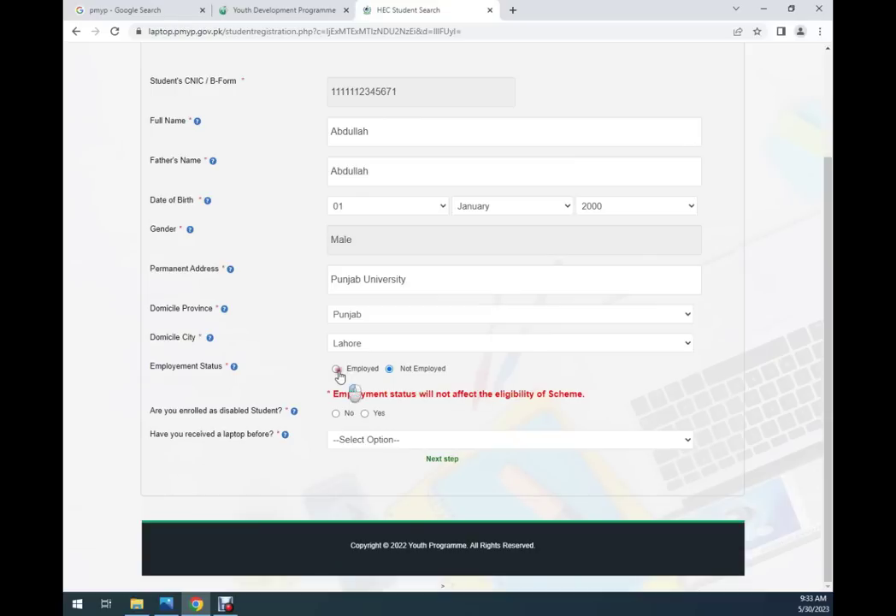
{"action": "left_click", "coordinate": [389, 370]}
Step: Answer No to the disabled-student question
{"action": "left_click", "coordinate": [346, 416]}
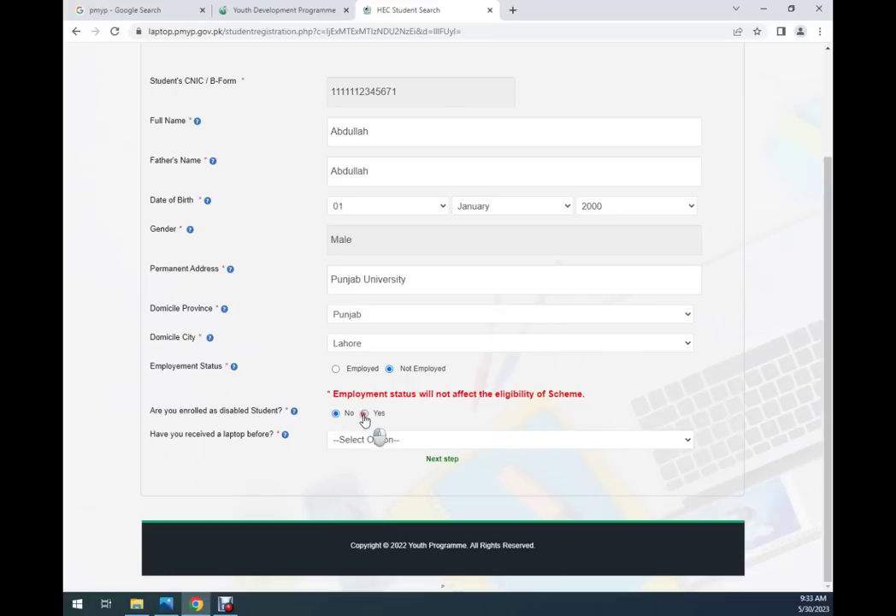
{"action": "left_click", "coordinate": [364, 415]}
{"action": "left_click_drag", "start_coordinate": [334, 394], "coordinate": [583, 395]}
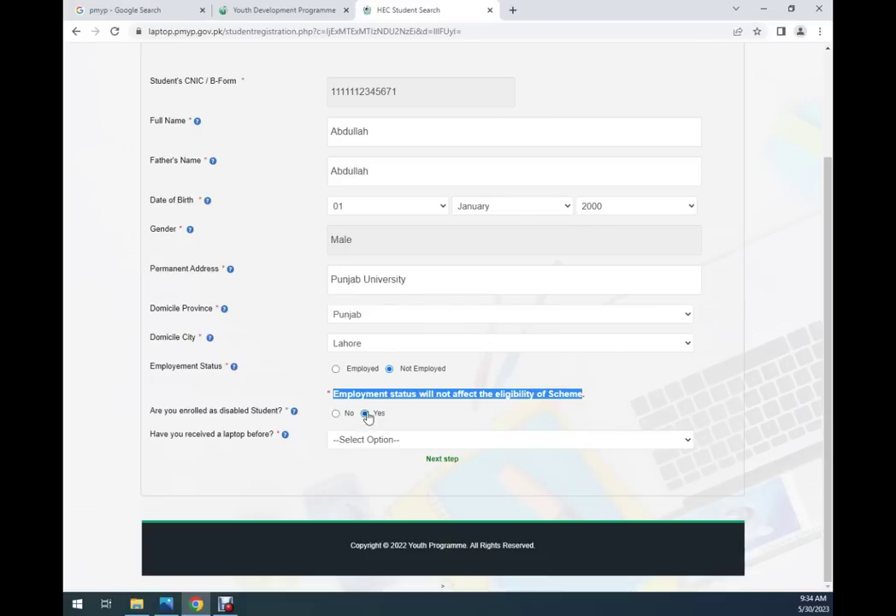
{"action": "left_click", "coordinate": [335, 413]}
{"action": "left_click", "coordinate": [687, 441]}
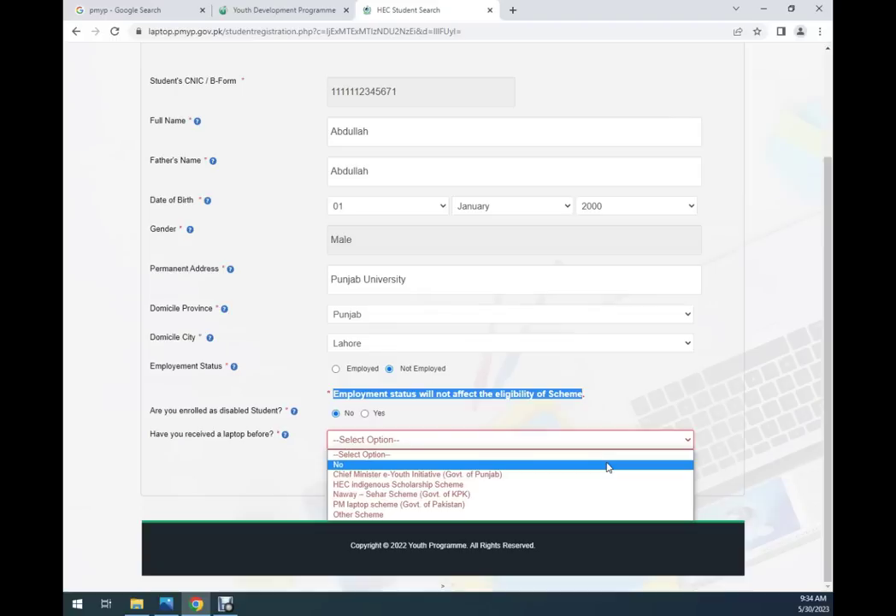
Step: Answer No to 'Have you received a laptop before?' and advance to Academic Information
{"action": "left_click", "coordinate": [606, 465]}
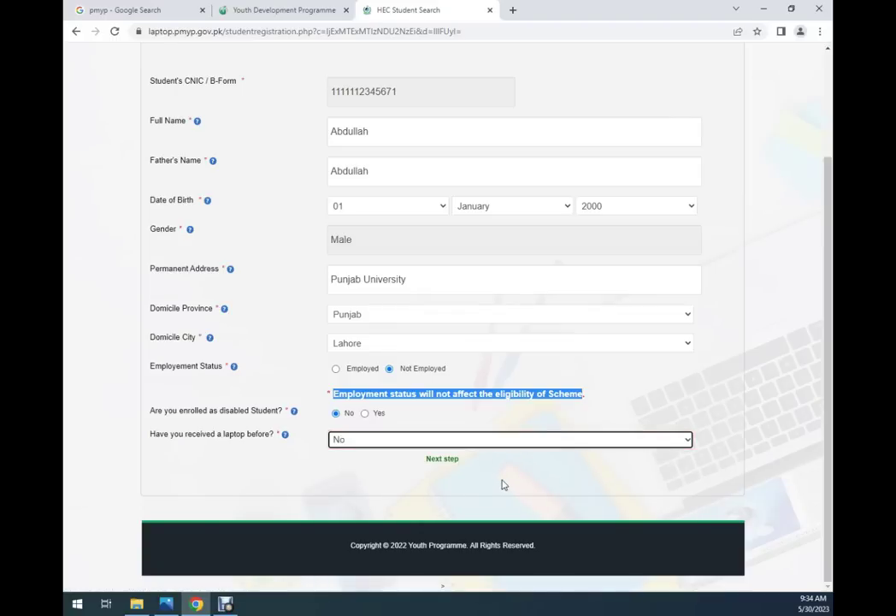
{"action": "left_click", "coordinate": [545, 445]}
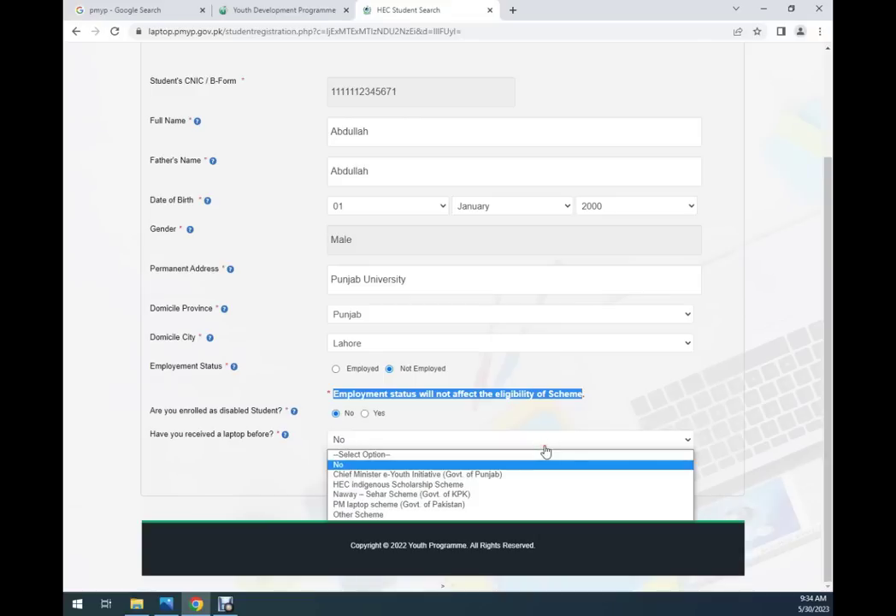
{"action": "left_click", "coordinate": [546, 445]}
{"action": "left_click", "coordinate": [561, 445]}
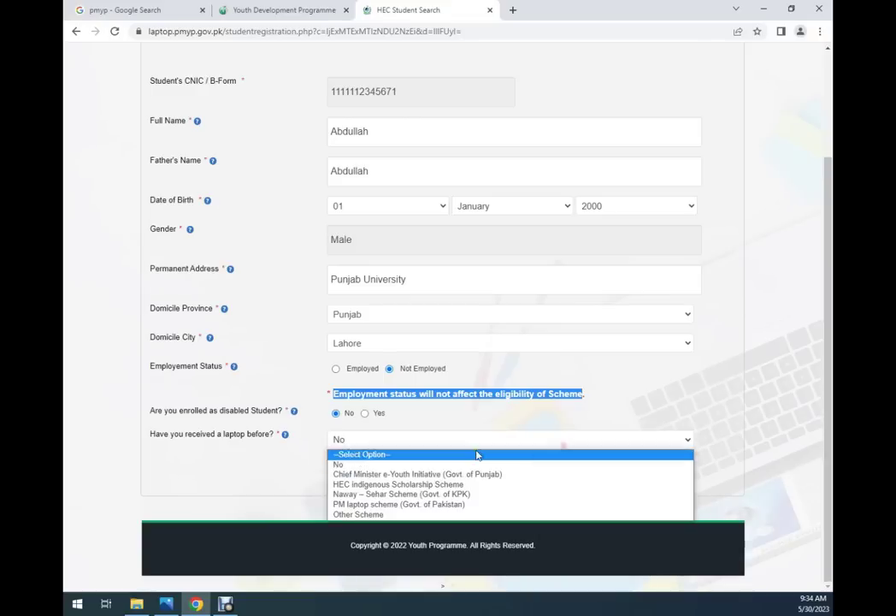
{"action": "left_click", "coordinate": [428, 515]}
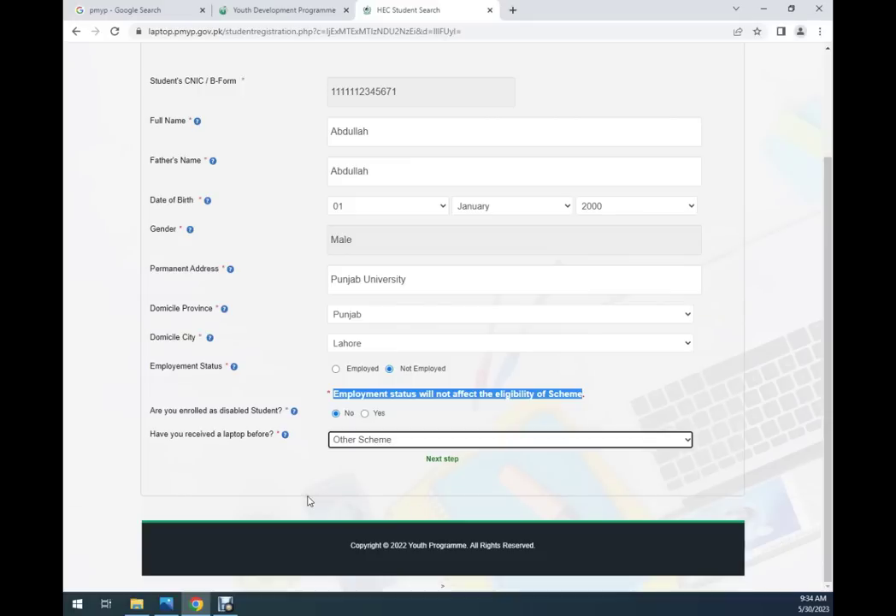
{"action": "left_click", "coordinate": [492, 441]}
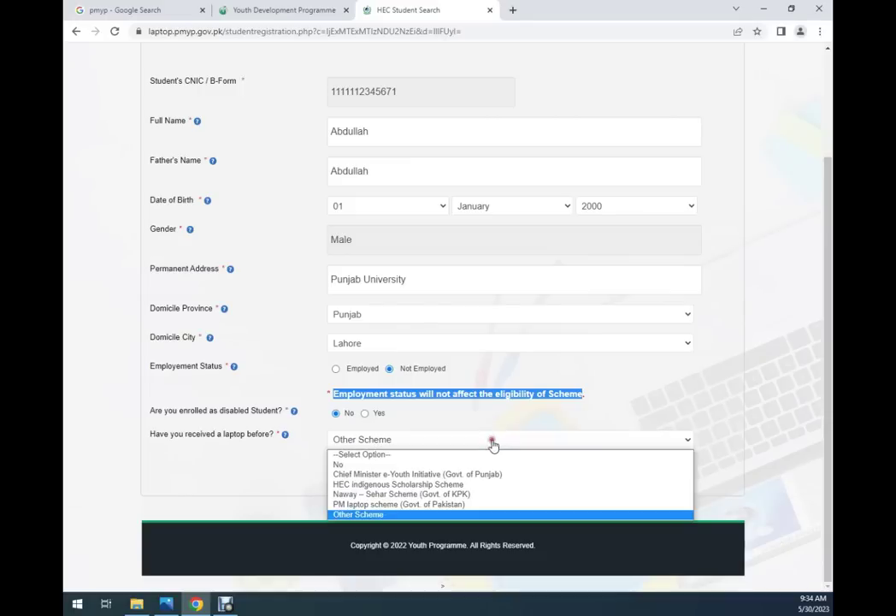
{"action": "left_click", "coordinate": [428, 465]}
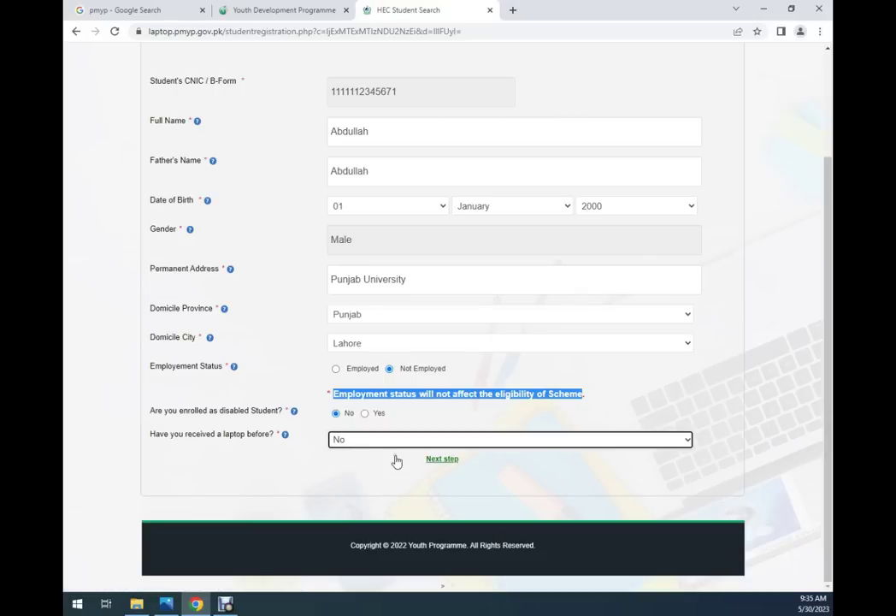
{"action": "left_click", "coordinate": [447, 440]}
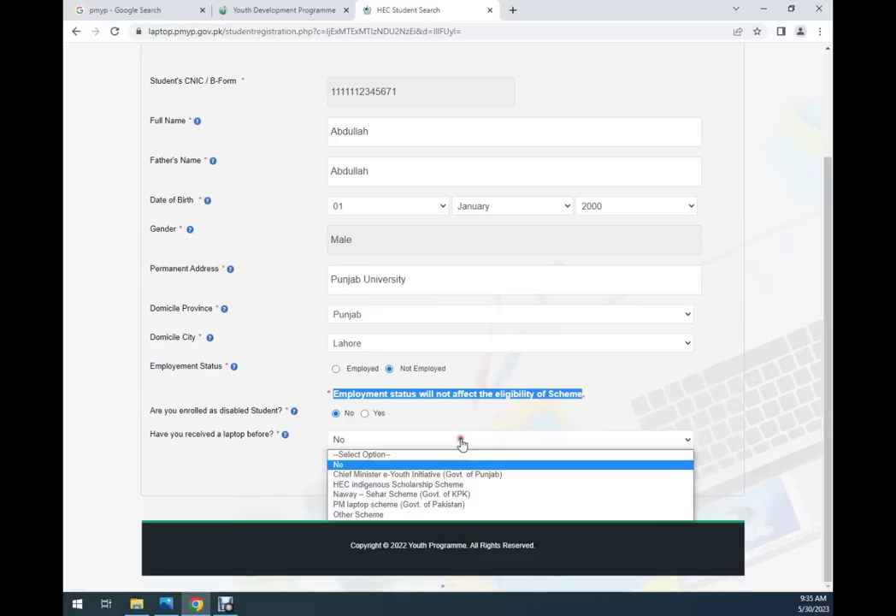
{"action": "left_click", "coordinate": [276, 471]}
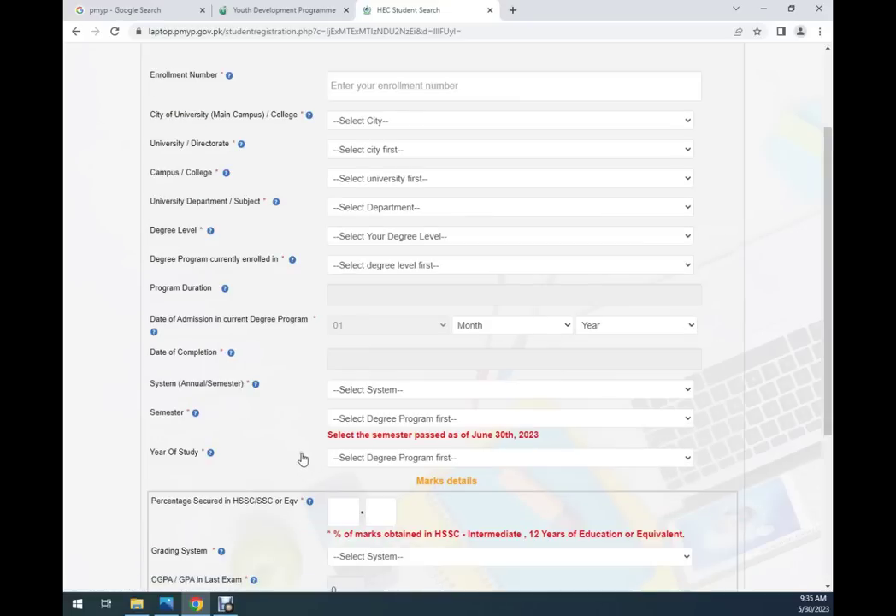
Step: Move from Personal Information to the Academic Information section of the form
{"action": "scroll", "coordinate": [299, 458], "scroll_direction": "down", "scroll_amount": 3}
{"action": "scroll", "coordinate": [294, 448], "scroll_direction": "up", "scroll_amount": 5}
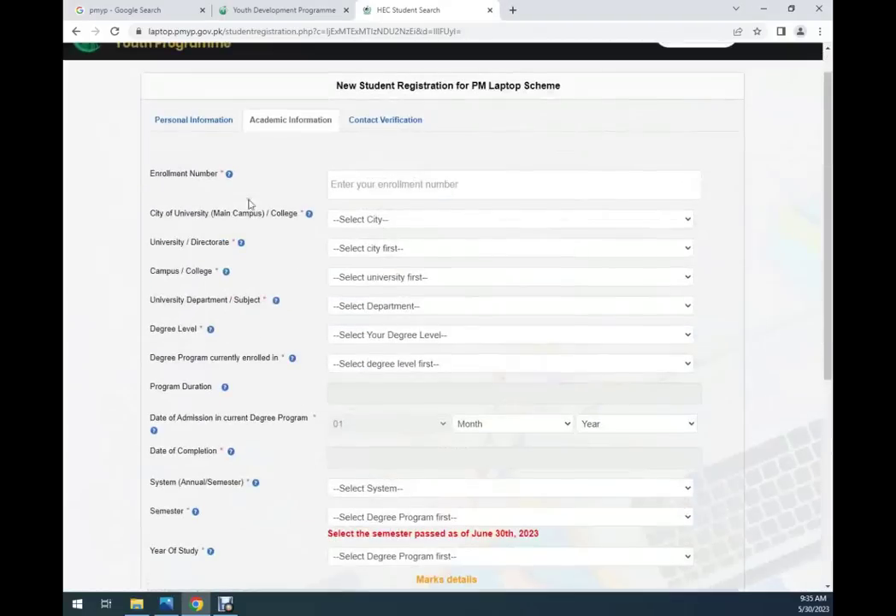
{"action": "left_click", "coordinate": [213, 122]}
{"action": "scroll", "coordinate": [353, 400], "scroll_direction": "down", "scroll_amount": 3}
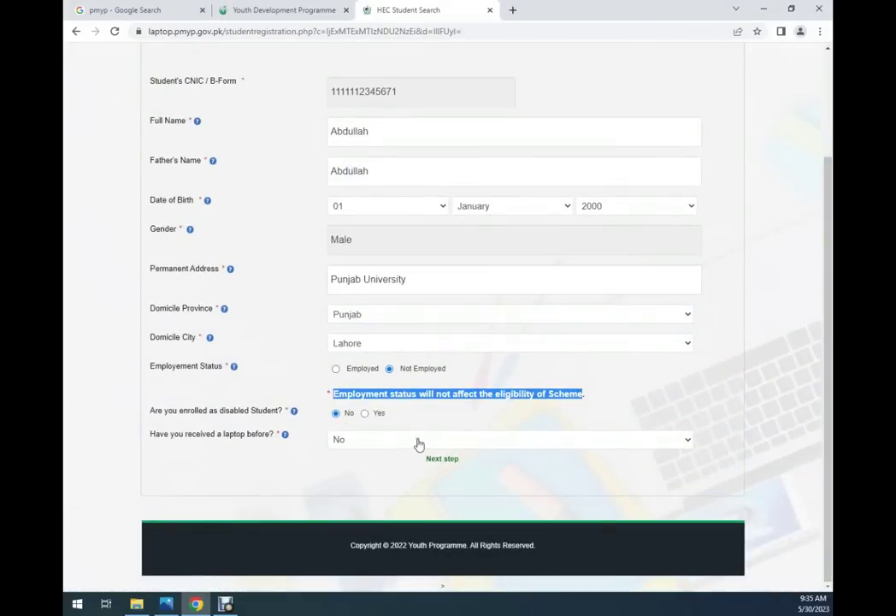
{"action": "left_click", "coordinate": [451, 459]}
{"action": "scroll", "coordinate": [257, 183], "scroll_direction": "up", "scroll_amount": 2}
{"action": "left_click", "coordinate": [276, 159]}
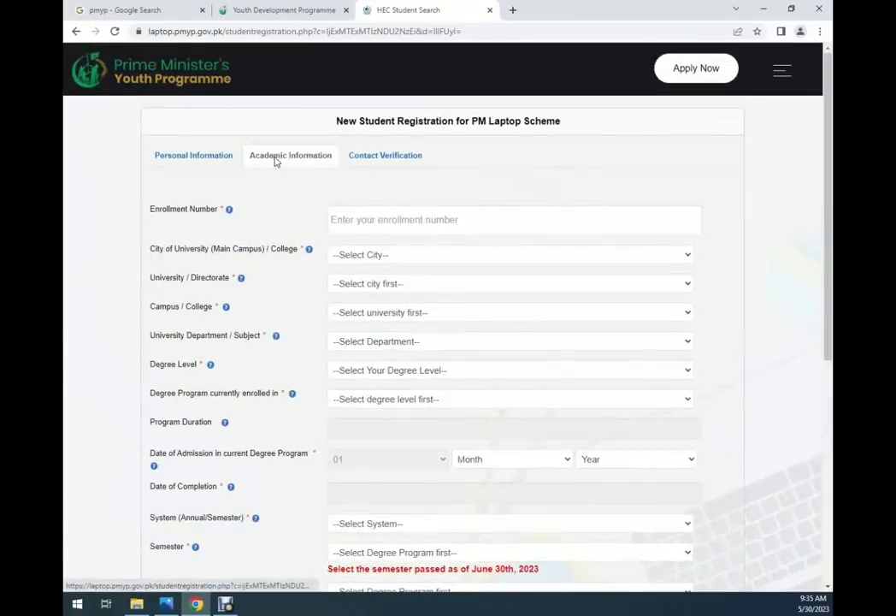
Step: Type the student's enrollment number into Enrollment Number, fixing its typos
{"action": "left_click", "coordinate": [385, 227]}
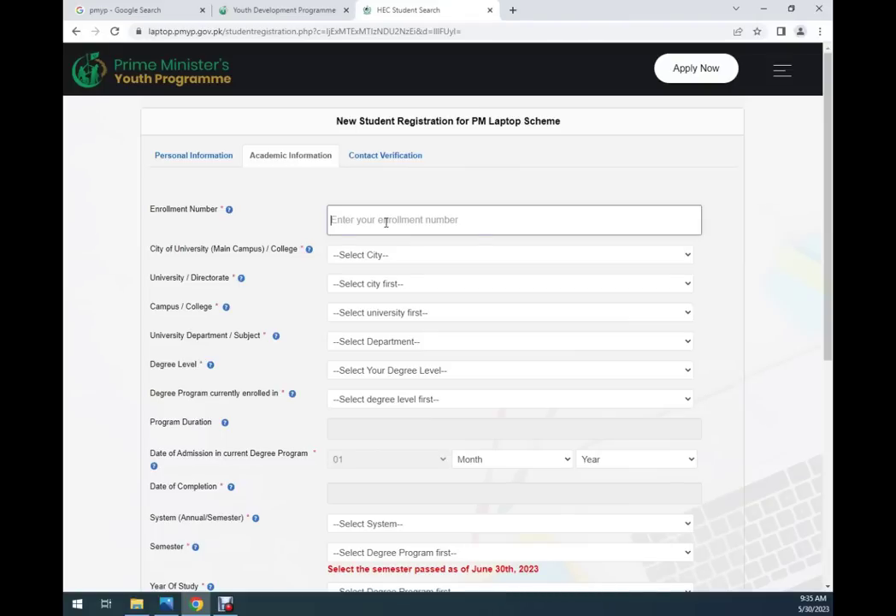
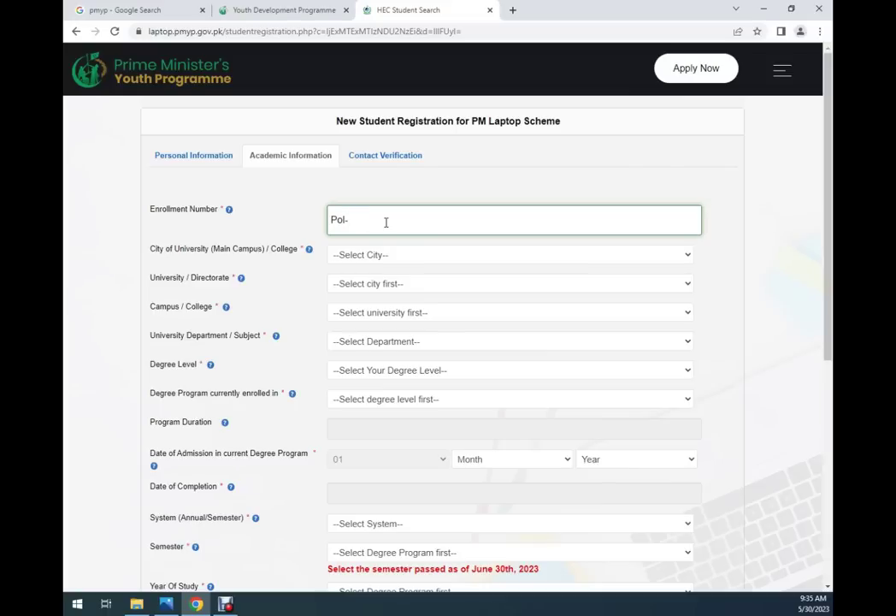
{"action": "left_click", "coordinate": [378, 220]}
{"action": "key", "text": "BackSpace"}
{"action": "key", "text": "Left"}
{"action": "key", "text": "Left"}
{"action": "key", "text": "Left"}
{"action": "left_click", "coordinate": [413, 261]}
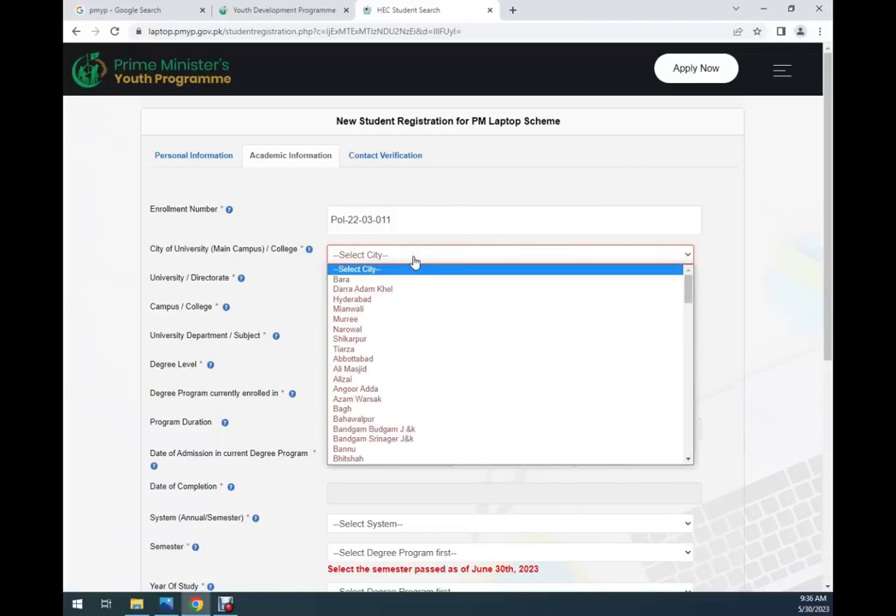
Step: Set the university city to Lahore
{"action": "scroll", "coordinate": [412, 261], "scroll_direction": "down", "scroll_amount": 3}
{"action": "left_click", "coordinate": [684, 139]}
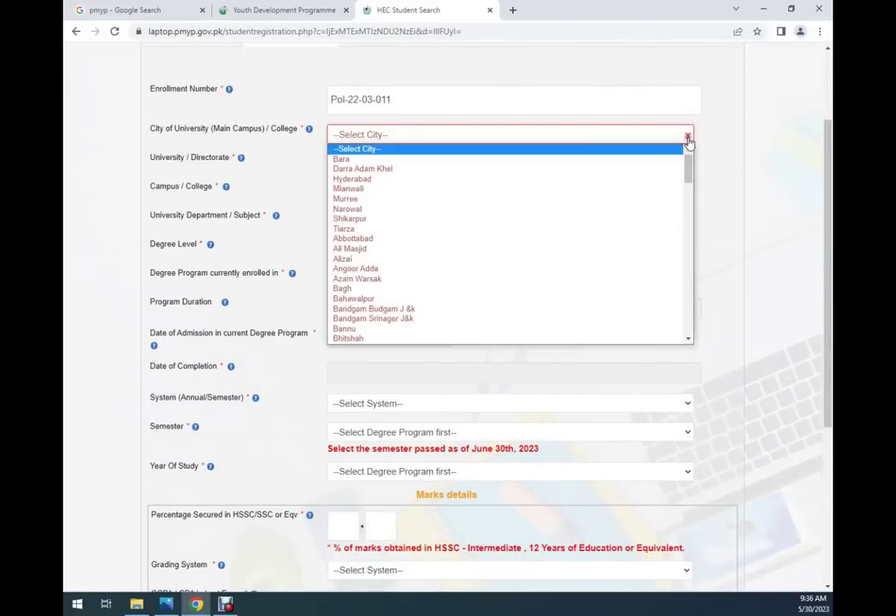
{"action": "left_click_drag", "start_coordinate": [689, 152], "coordinate": [688, 203]}
{"action": "scroll", "coordinate": [689, 203], "scroll_direction": "down", "scroll_amount": 5}
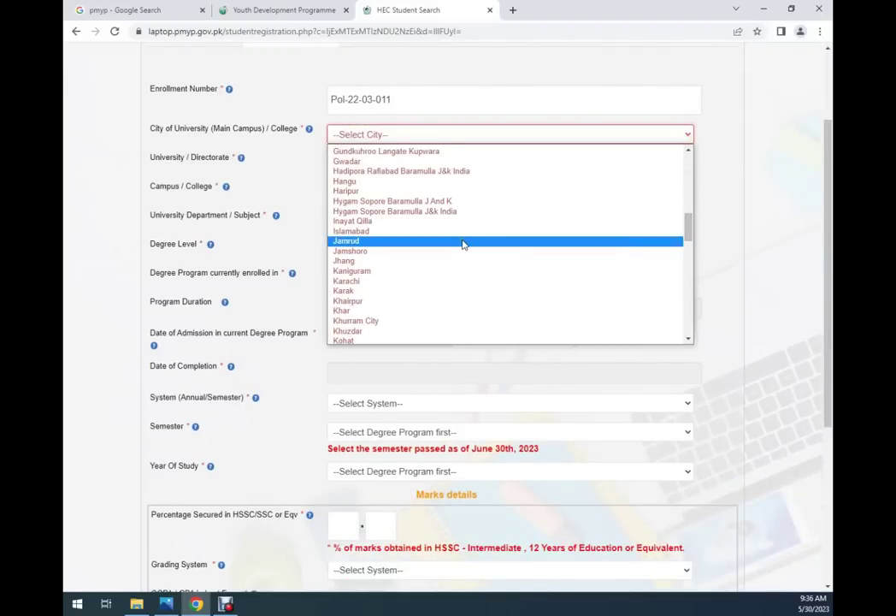
{"action": "scroll", "coordinate": [461, 244], "scroll_direction": "down", "scroll_amount": 4}
{"action": "left_click", "coordinate": [391, 272]}
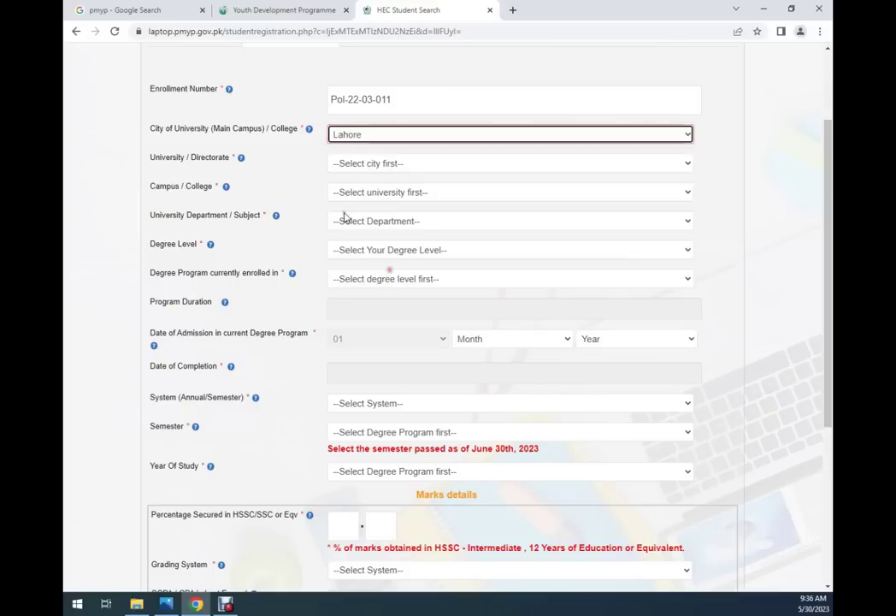
Step: Select University of the Punjab as the university
{"action": "left_click", "coordinate": [387, 163]}
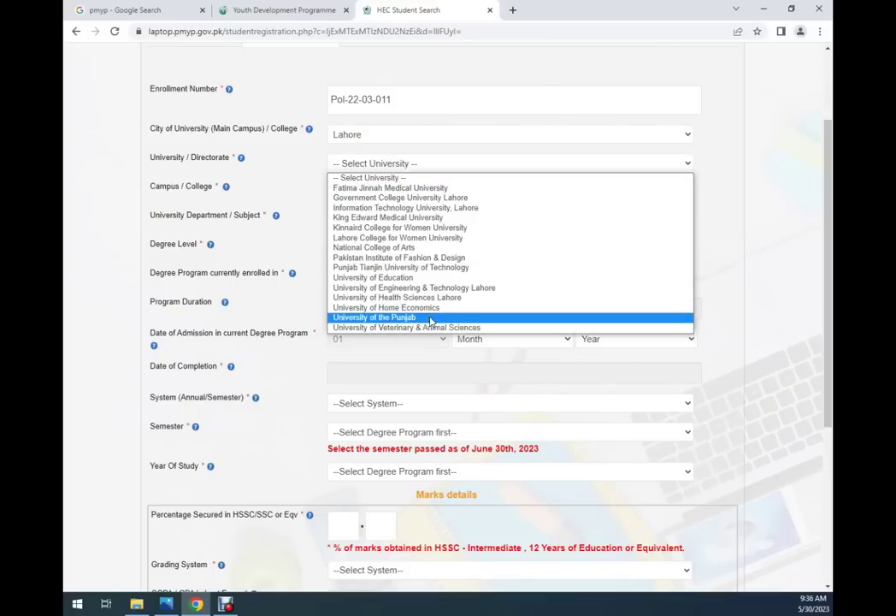
{"action": "left_click", "coordinate": [411, 322]}
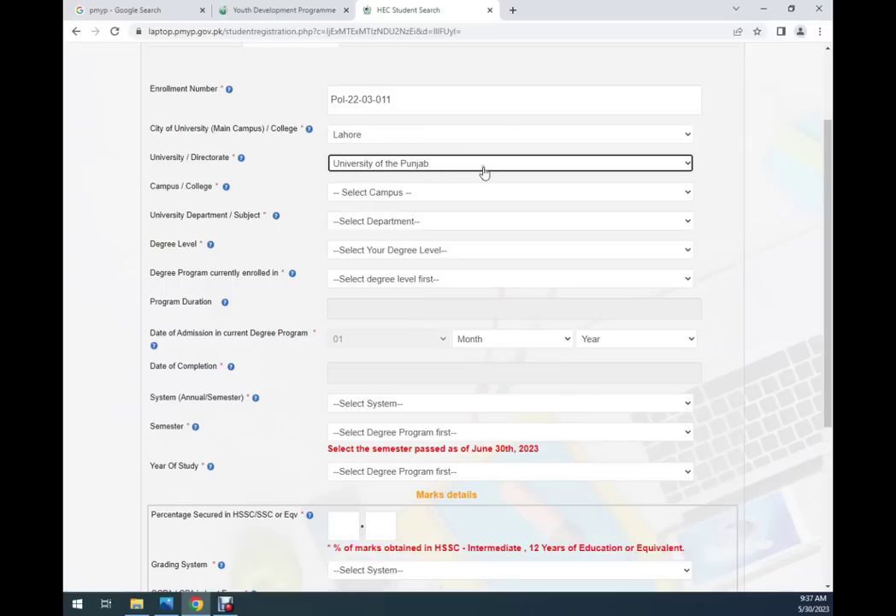
{"action": "left_click", "coordinate": [289, 164]}
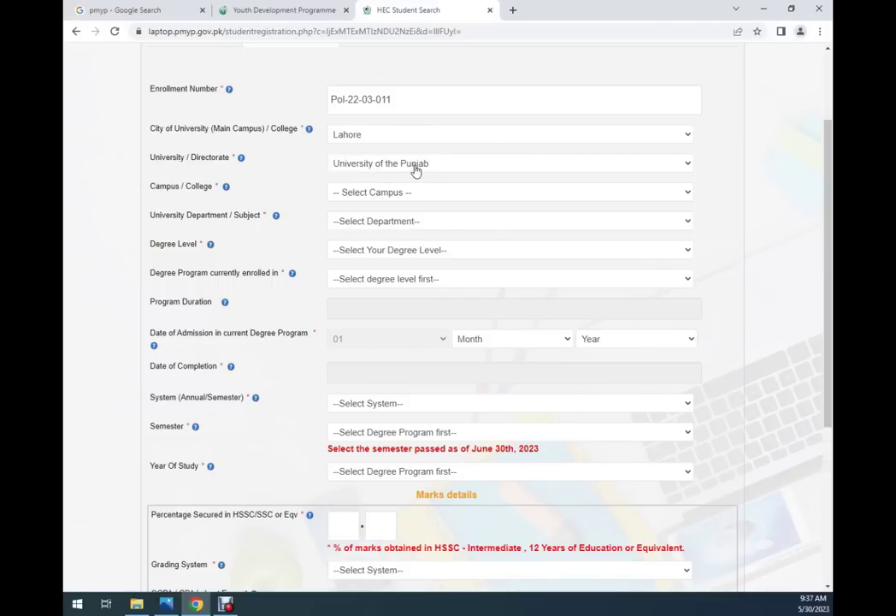
Step: Choose Main campus as the campus
{"action": "left_click", "coordinate": [687, 193]}
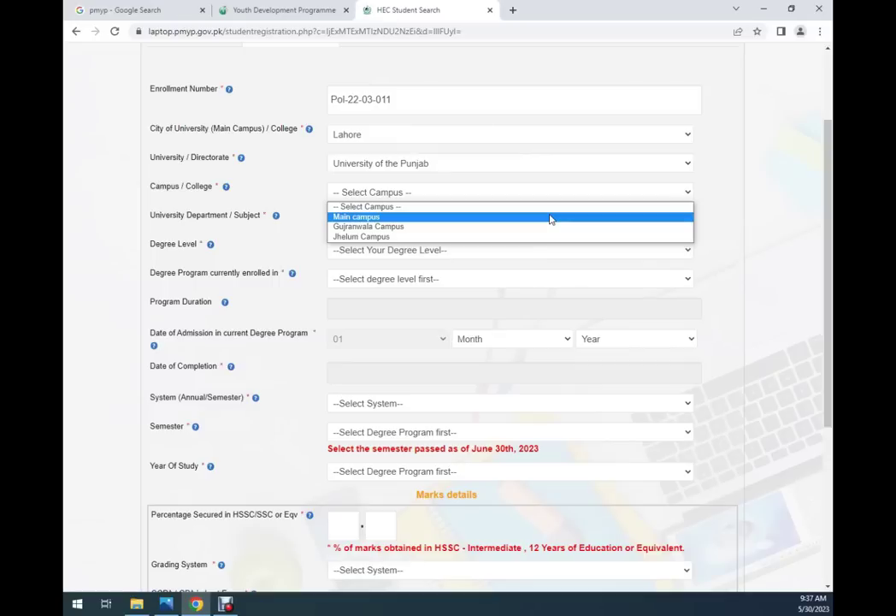
{"action": "left_click", "coordinate": [383, 222]}
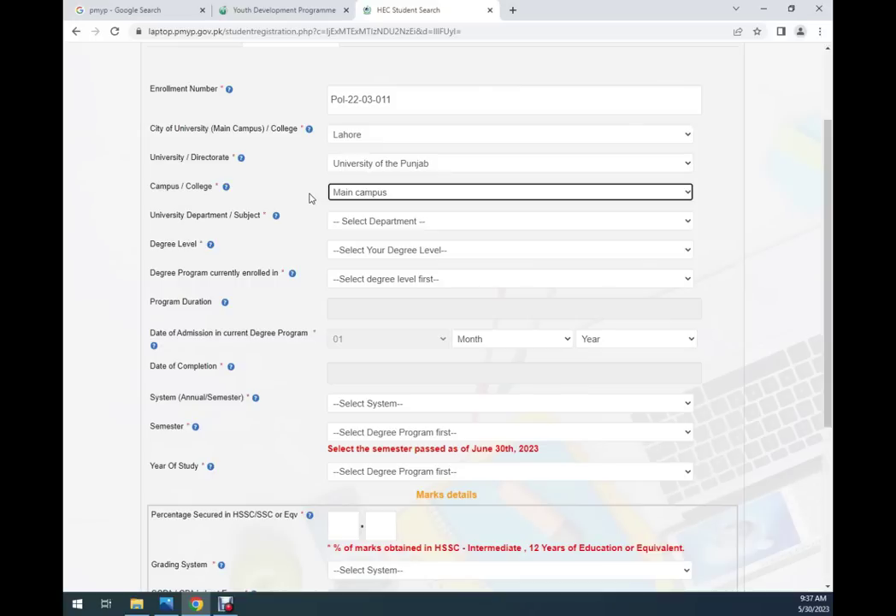
{"action": "left_click", "coordinate": [364, 194]}
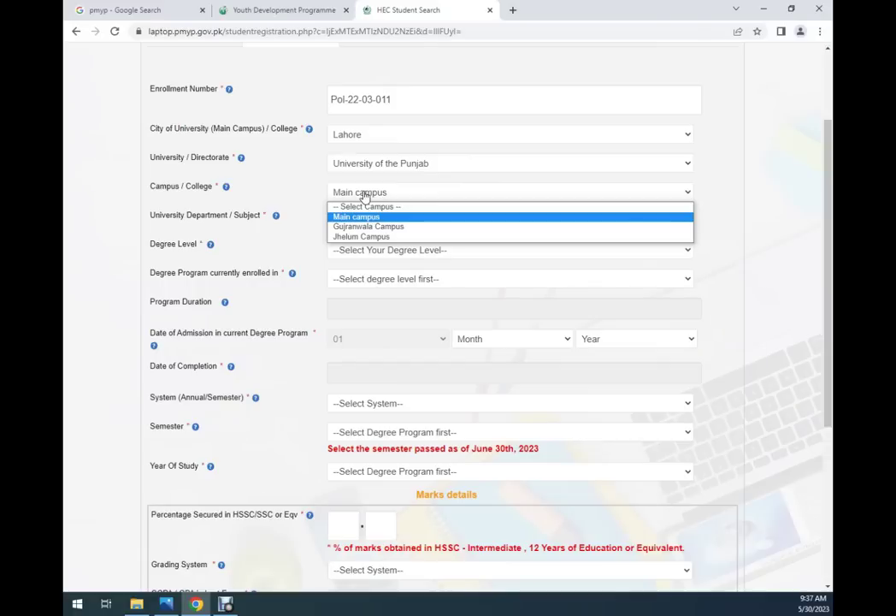
{"action": "left_click", "coordinate": [314, 200]}
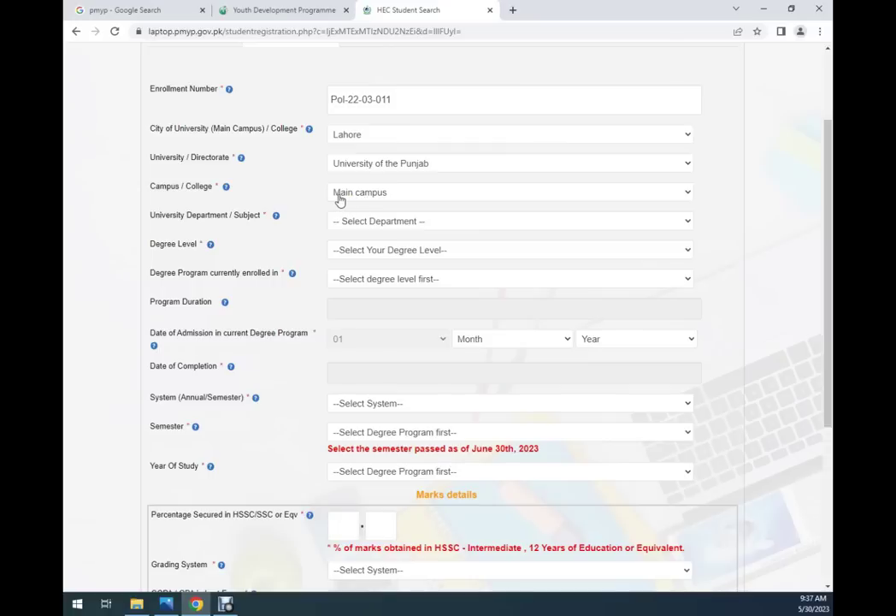
Step: Switch the campus to Gujranwala Campus to check its departments
{"action": "left_click", "coordinate": [334, 225]}
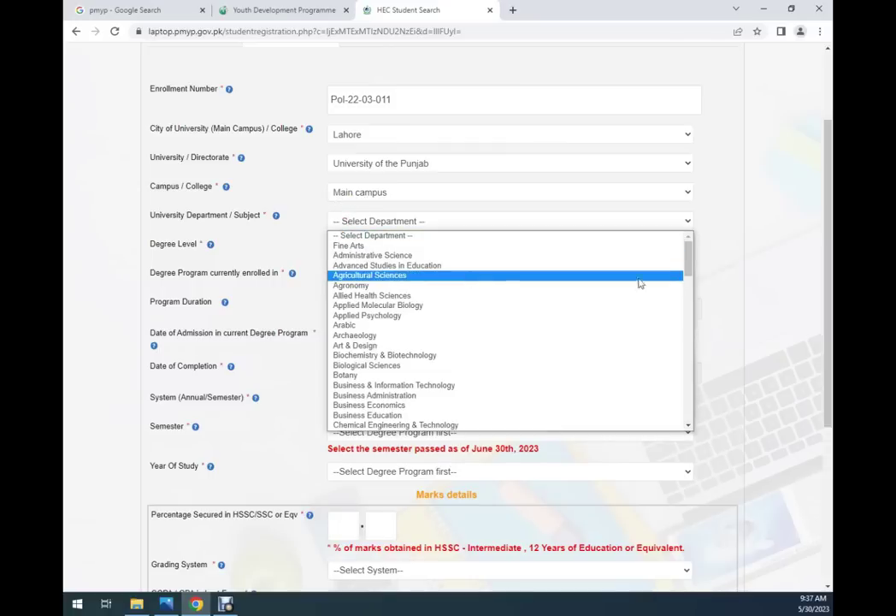
{"action": "mouse_move", "coordinate": [686, 261]}
{"action": "left_mouse_down"}
{"action": "mouse_move", "coordinate": [690, 425]}
{"action": "mouse_move", "coordinate": [699, 247]}
{"action": "left_mouse_up"}
{"action": "left_click", "coordinate": [700, 247]}
{"action": "left_click", "coordinate": [676, 193]}
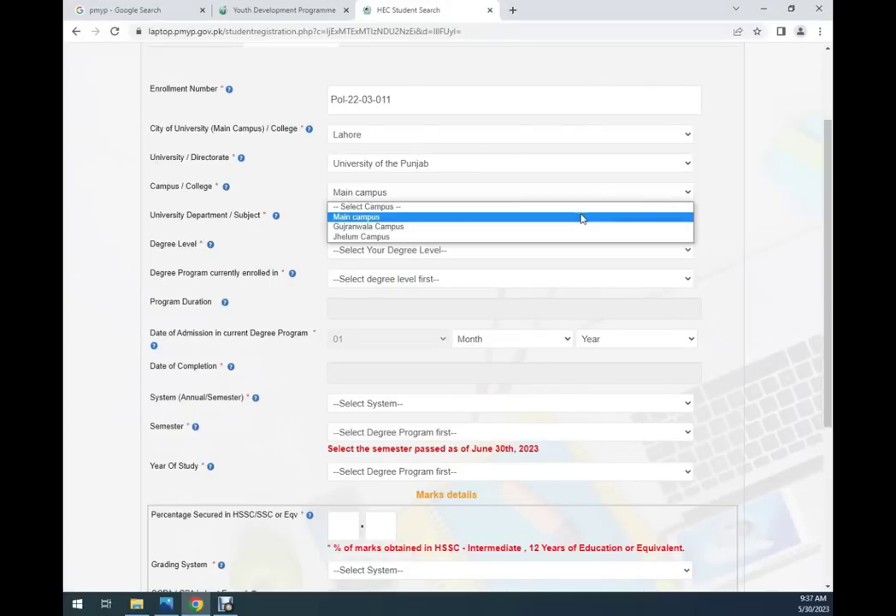
{"action": "left_click", "coordinate": [576, 227]}
{"action": "left_click", "coordinate": [652, 224]}
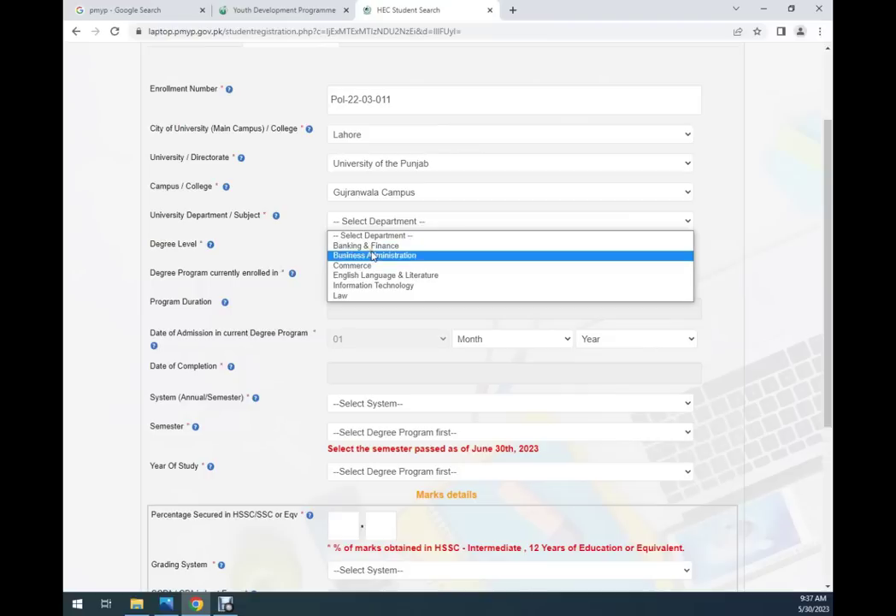
{"action": "left_click", "coordinate": [674, 224]}
{"action": "left_click", "coordinate": [672, 224]}
{"action": "left_click", "coordinate": [672, 224]}
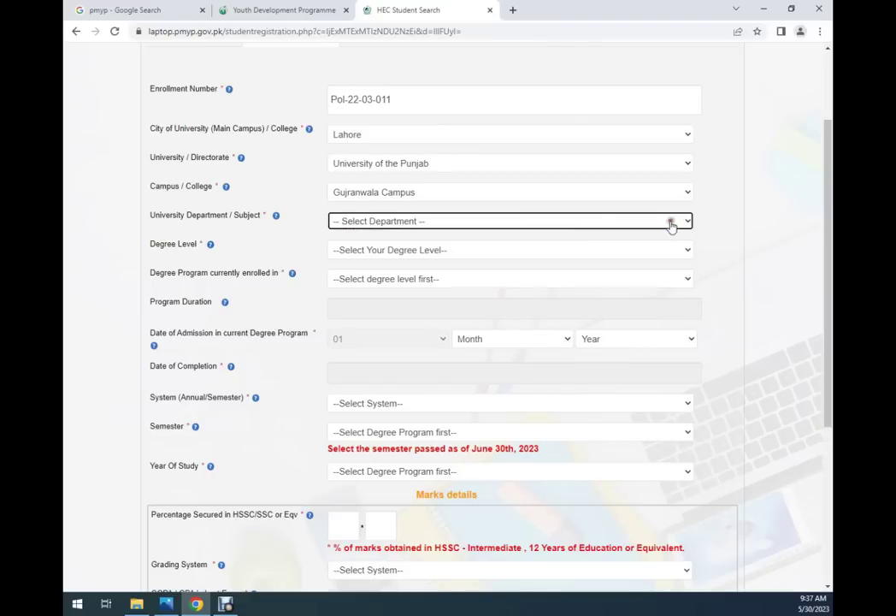
Step: Check Jhelum Campus departments, then set the campus back to Main campus
{"action": "left_click", "coordinate": [581, 224]}
{"action": "left_click", "coordinate": [574, 194]}
{"action": "left_click", "coordinate": [444, 243]}
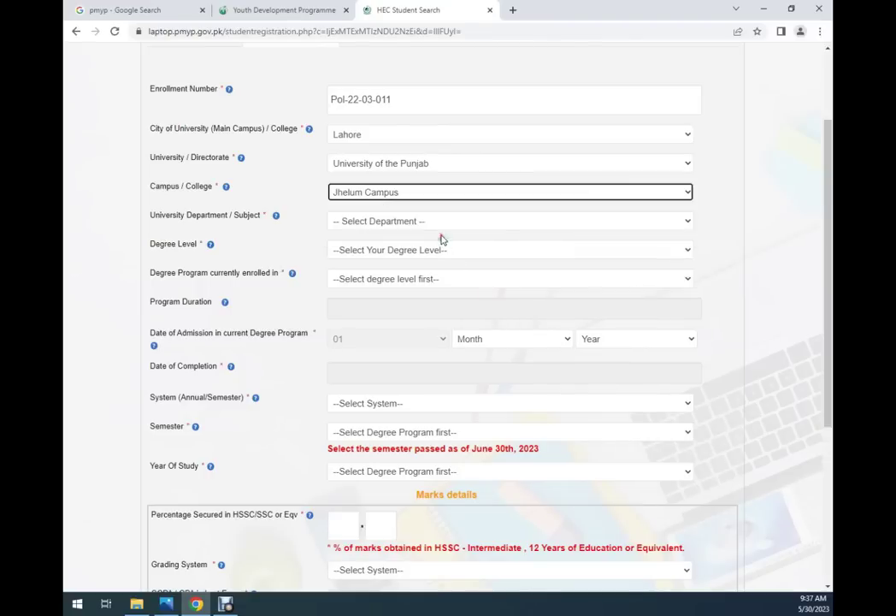
{"action": "left_click", "coordinate": [451, 224]}
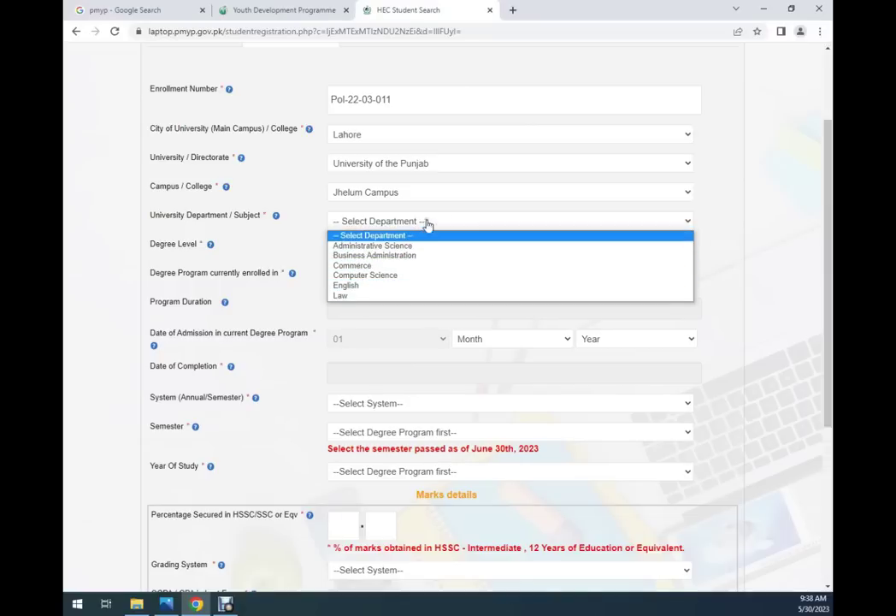
{"action": "left_click", "coordinate": [436, 191]}
{"action": "left_click", "coordinate": [436, 192]}
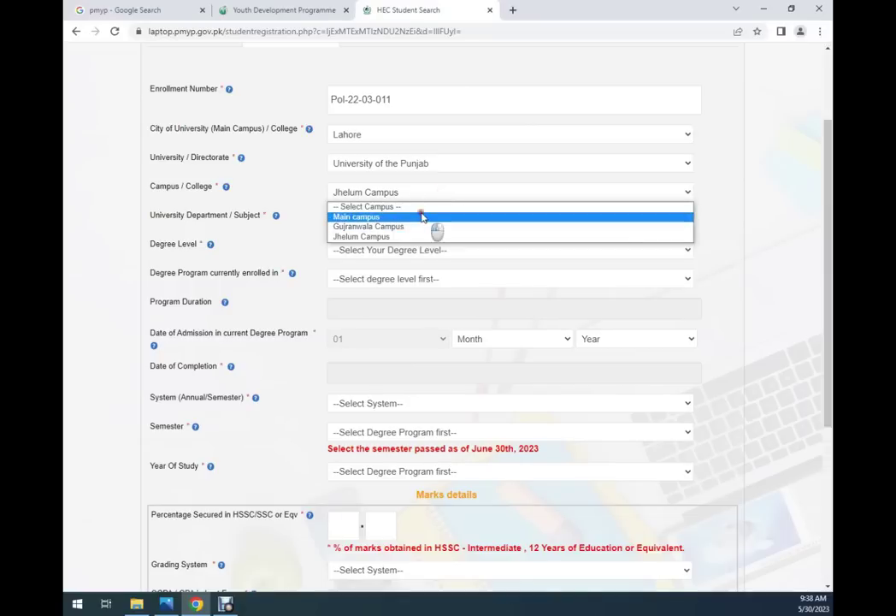
{"action": "left_click", "coordinate": [422, 218]}
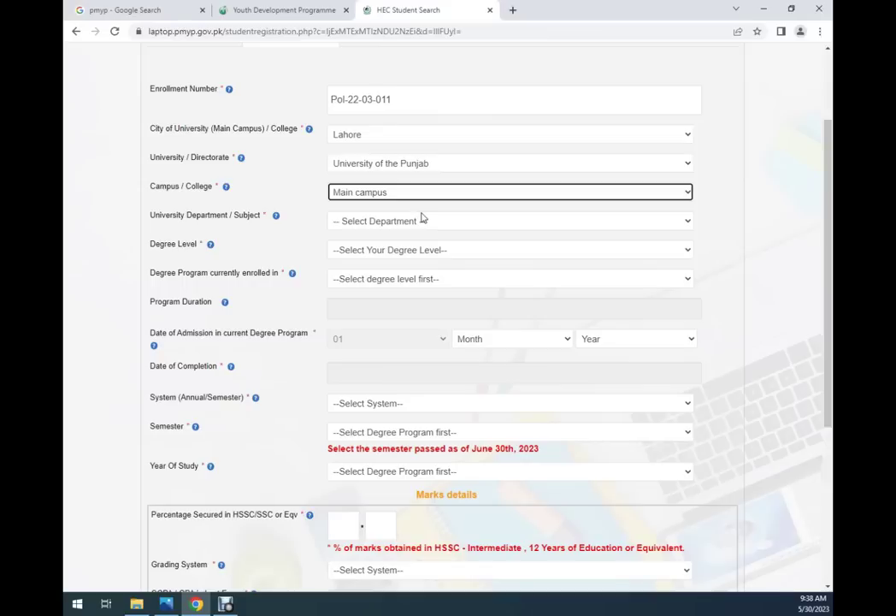
Step: Select Political Science as the department under Main campus
{"action": "left_click", "coordinate": [482, 192]}
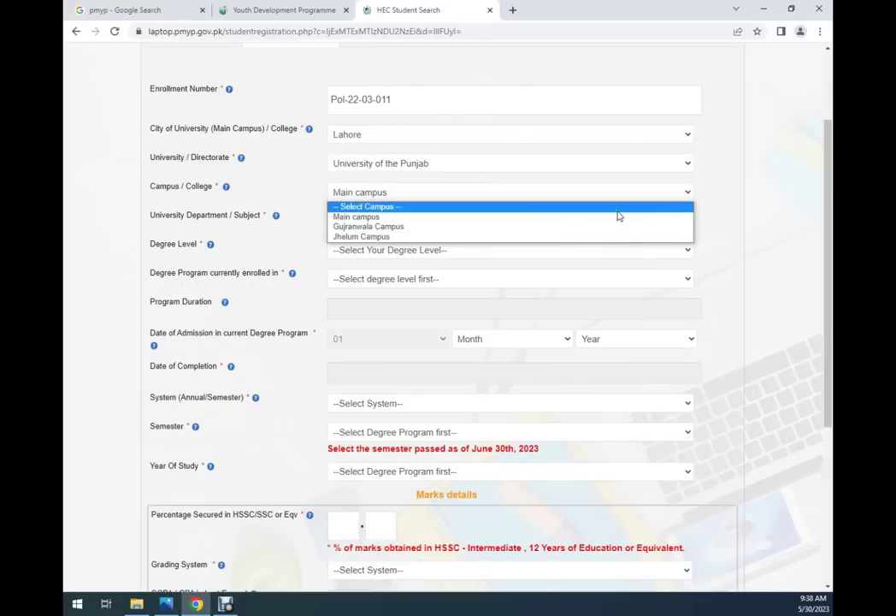
{"action": "left_click", "coordinate": [619, 215]}
{"action": "left_click", "coordinate": [684, 221]}
{"action": "left_click_drag", "start_coordinate": [689, 238], "coordinate": [706, 389]}
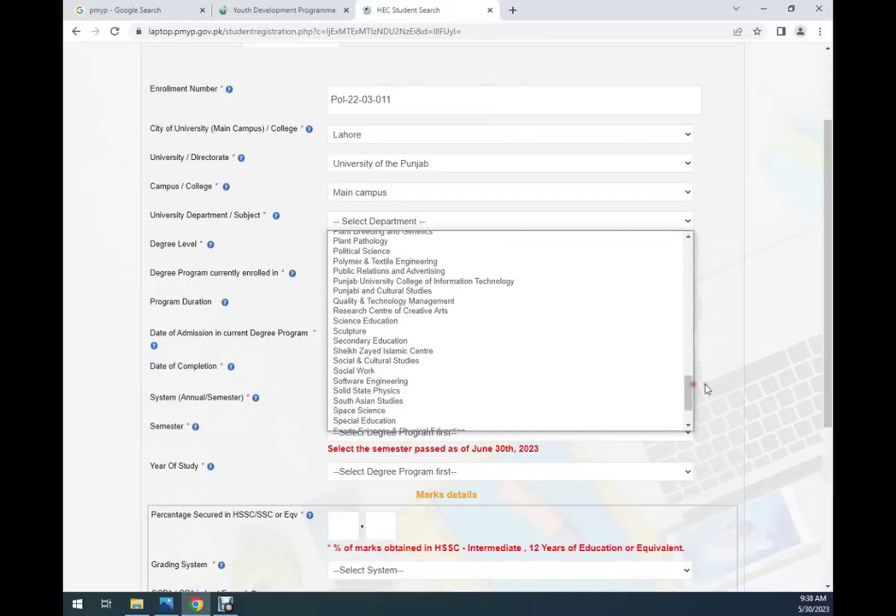
{"action": "left_click", "coordinate": [396, 251]}
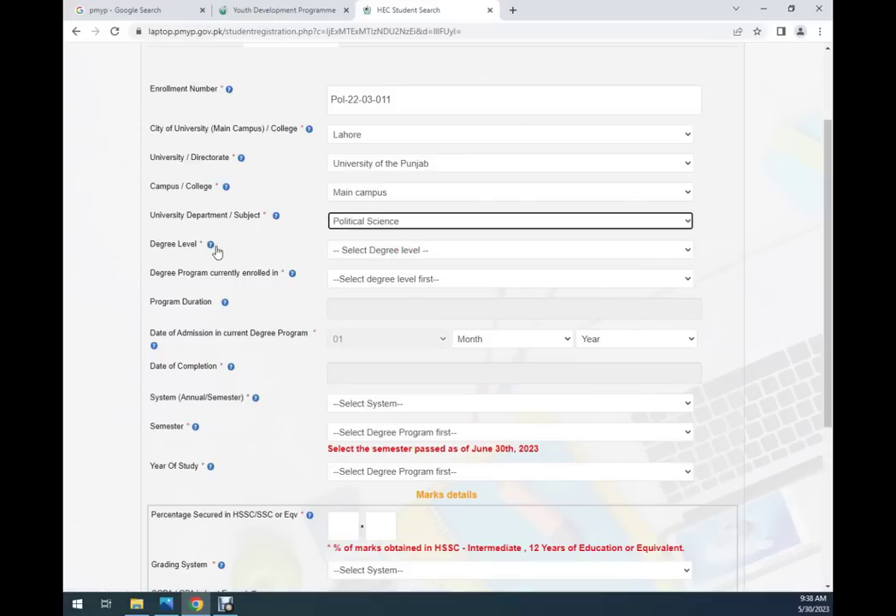
{"action": "left_click", "coordinate": [473, 258]}
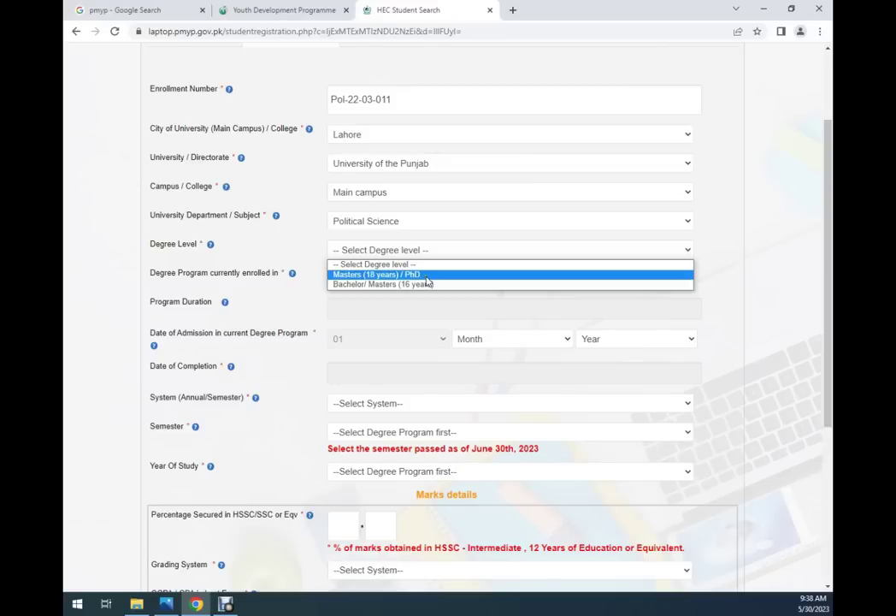
Step: Set the degree level to Bachelor/ Masters (16 years)
{"action": "left_click", "coordinate": [425, 276]}
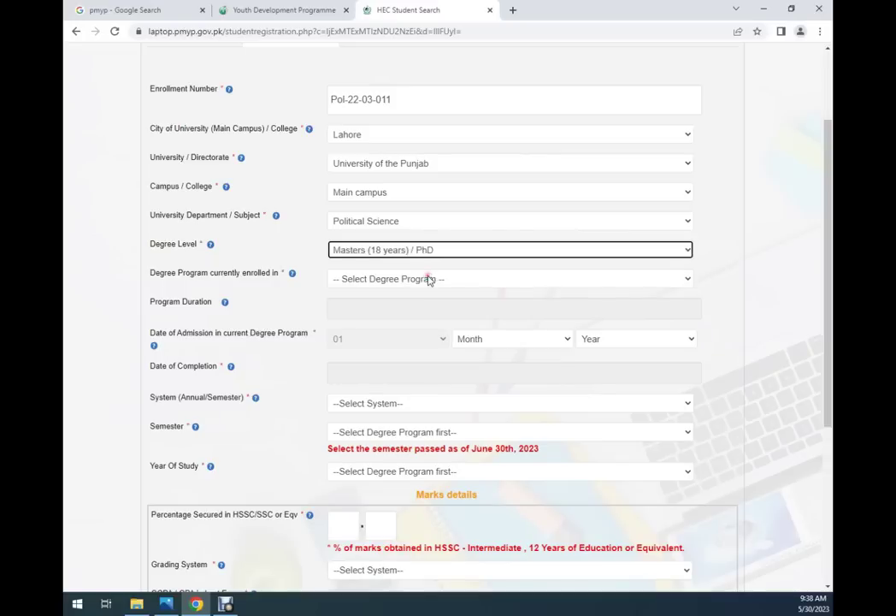
{"action": "left_click", "coordinate": [426, 285]}
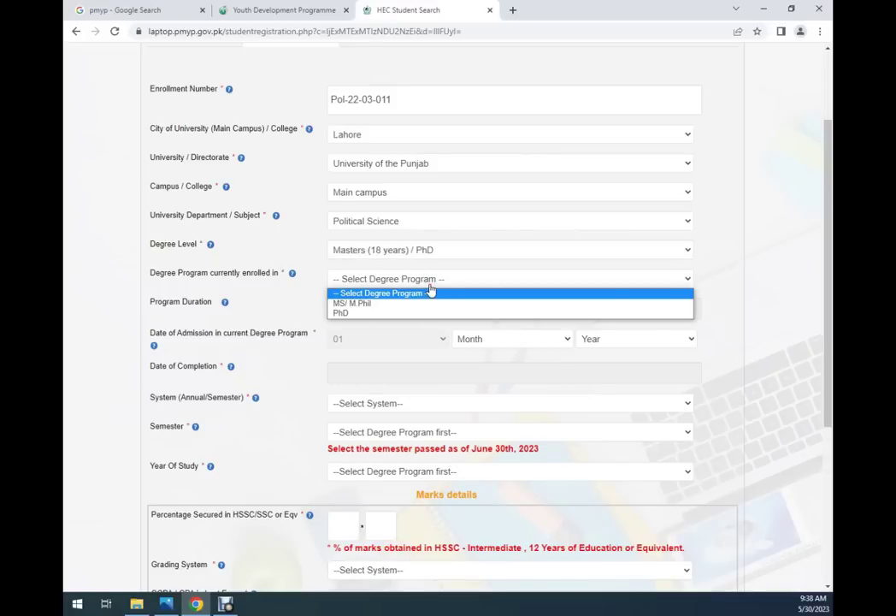
{"action": "left_click", "coordinate": [444, 256]}
{"action": "left_click", "coordinate": [441, 252]}
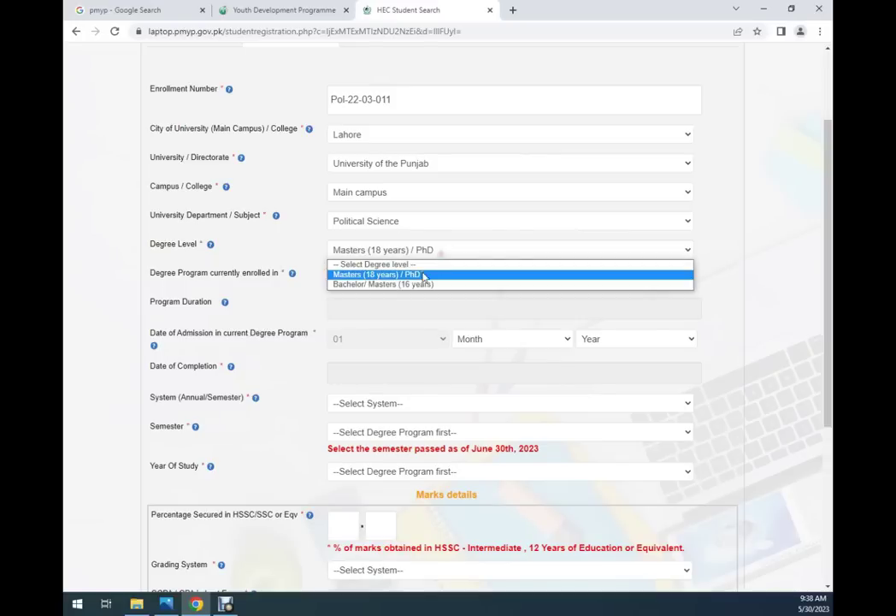
{"action": "left_click", "coordinate": [419, 283]}
Step: Choose BS (Hons) as the degree program, giving a 4-year duration
{"action": "left_click", "coordinate": [432, 280]}
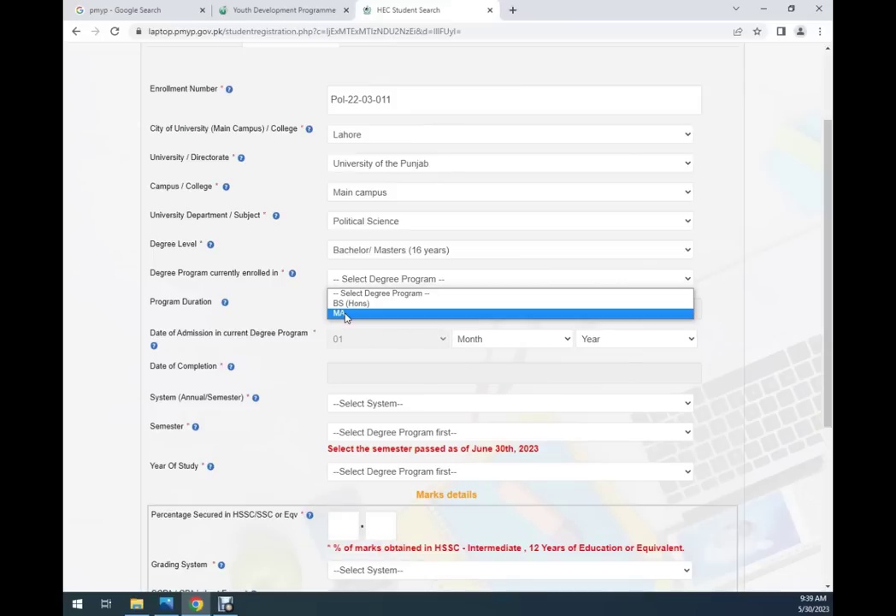
{"action": "left_click", "coordinate": [365, 304]}
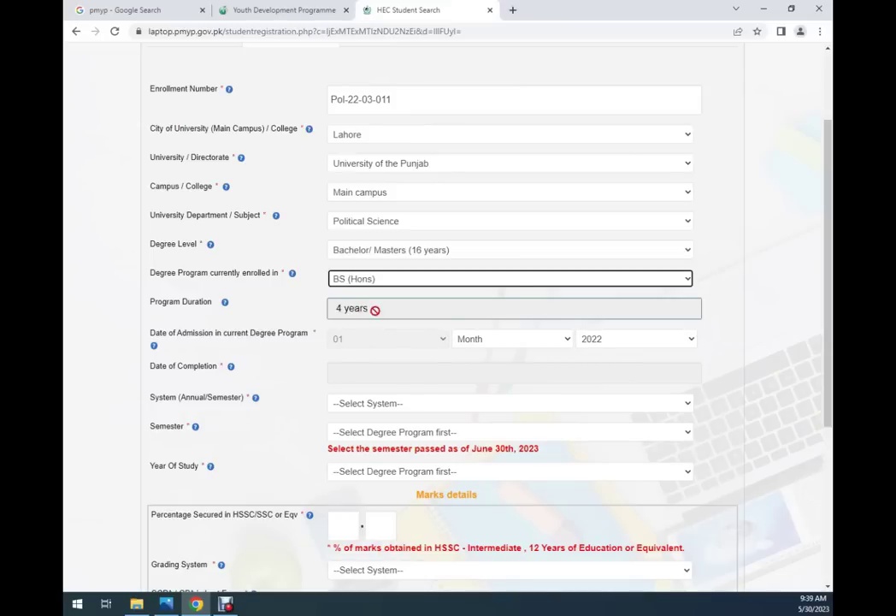
{"action": "left_click", "coordinate": [377, 286]}
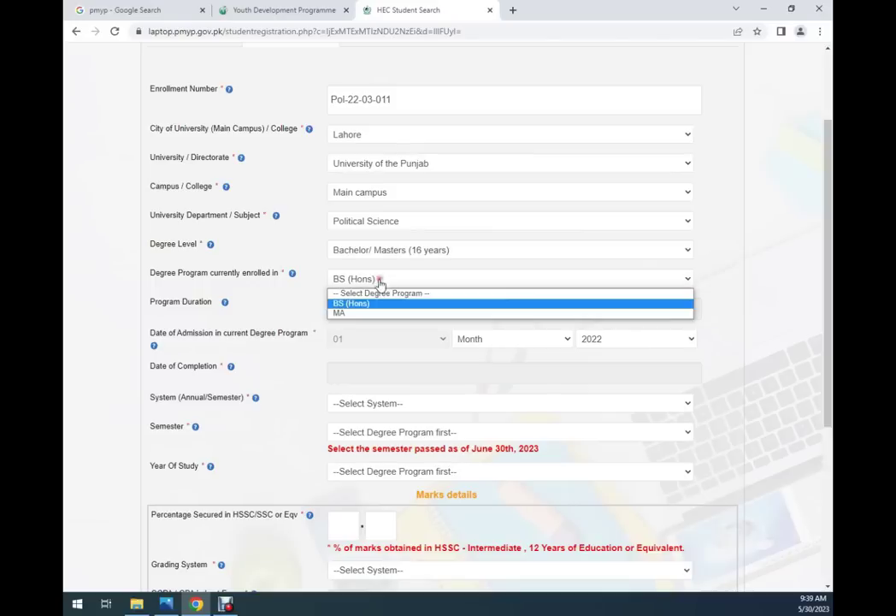
{"action": "left_click", "coordinate": [365, 313]}
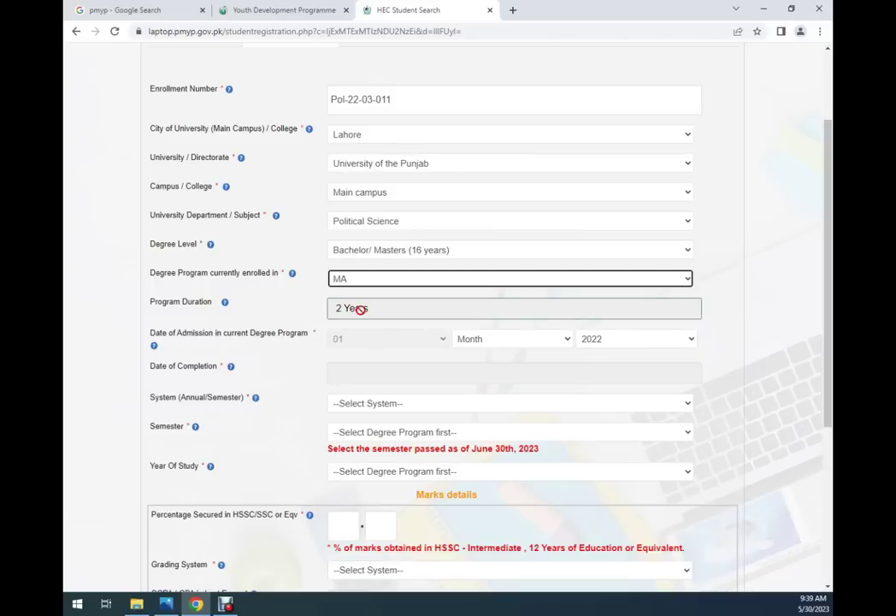
{"action": "left_click", "coordinate": [382, 284]}
{"action": "left_click", "coordinate": [368, 304]}
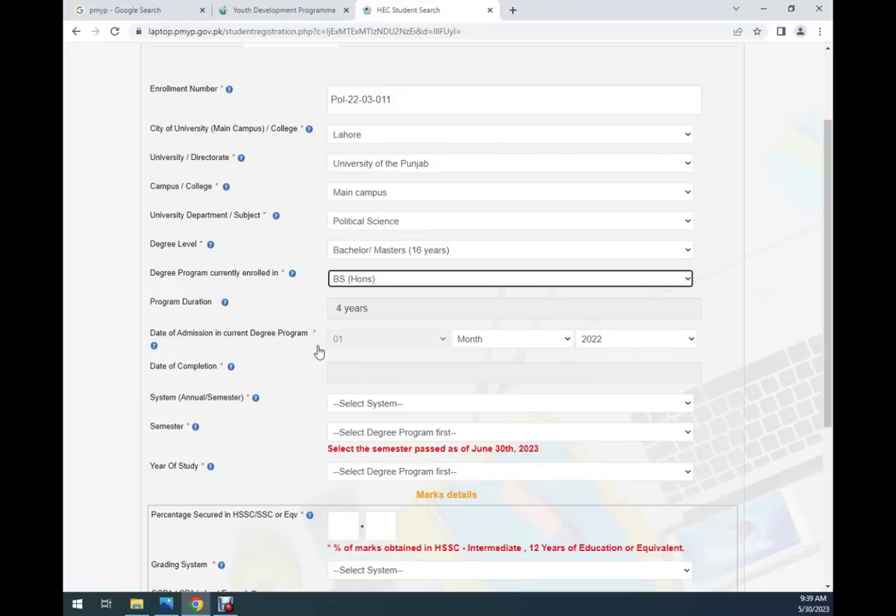
Step: Set the admission month to November 2022
{"action": "left_click", "coordinate": [556, 341]}
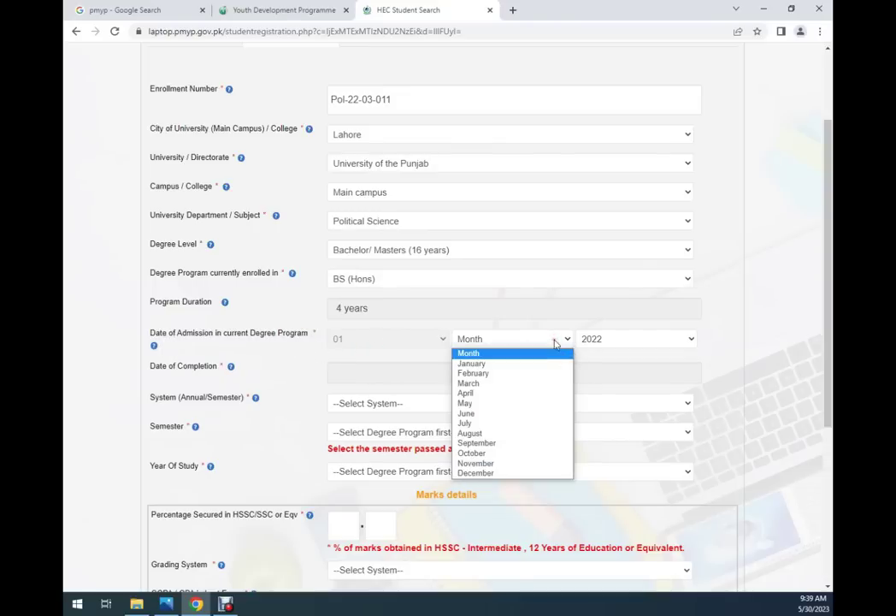
{"action": "left_click", "coordinate": [521, 462]}
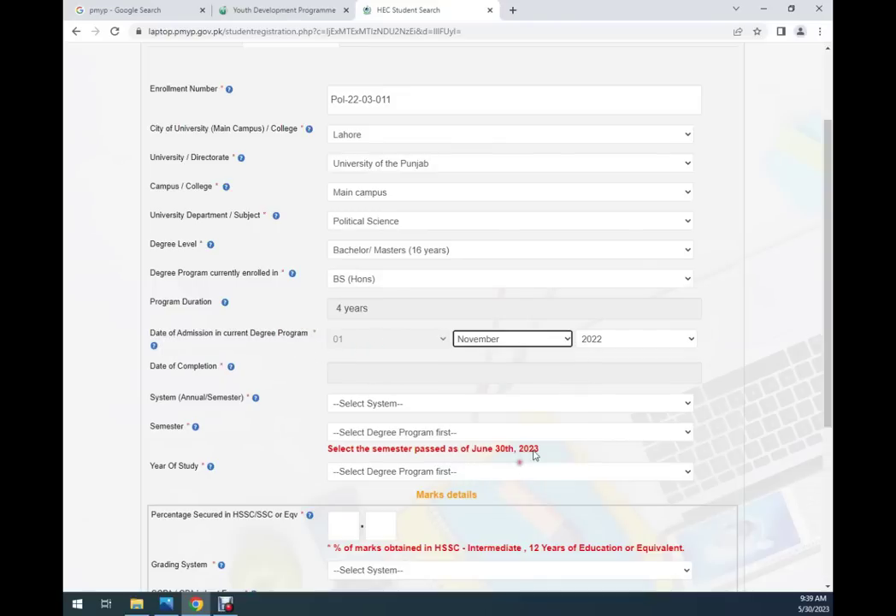
{"action": "left_click", "coordinate": [722, 348]}
{"action": "scroll", "coordinate": [720, 346], "scroll_direction": "down", "scroll_amount": 1}
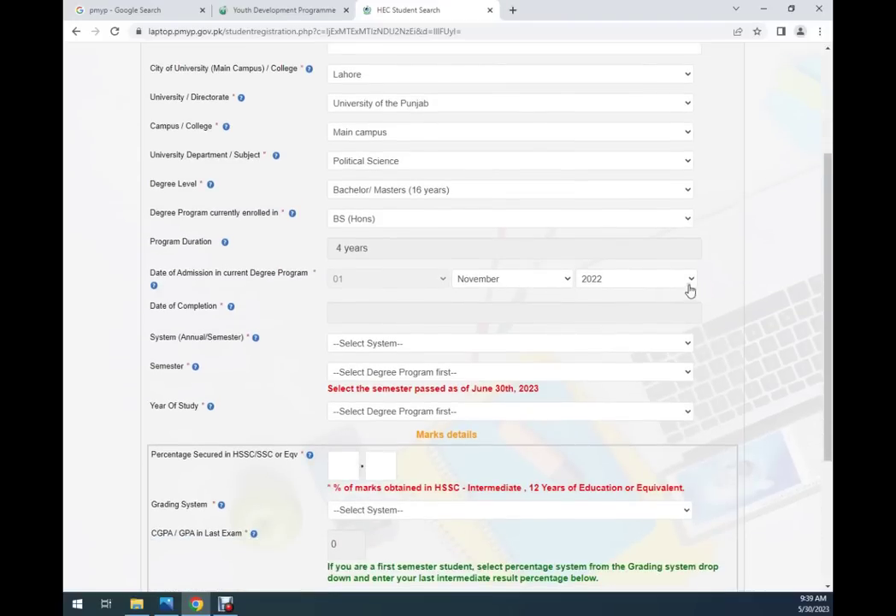
{"action": "scroll", "coordinate": [334, 198], "scroll_direction": "up", "scroll_amount": 3}
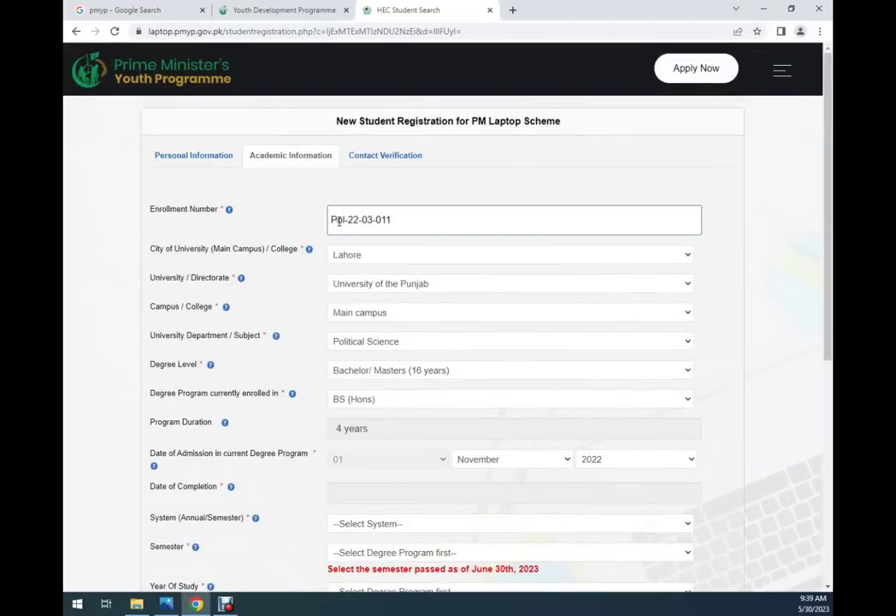
Step: Set the study system to Semester System
{"action": "scroll", "coordinate": [693, 419], "scroll_direction": "down", "scroll_amount": 3}
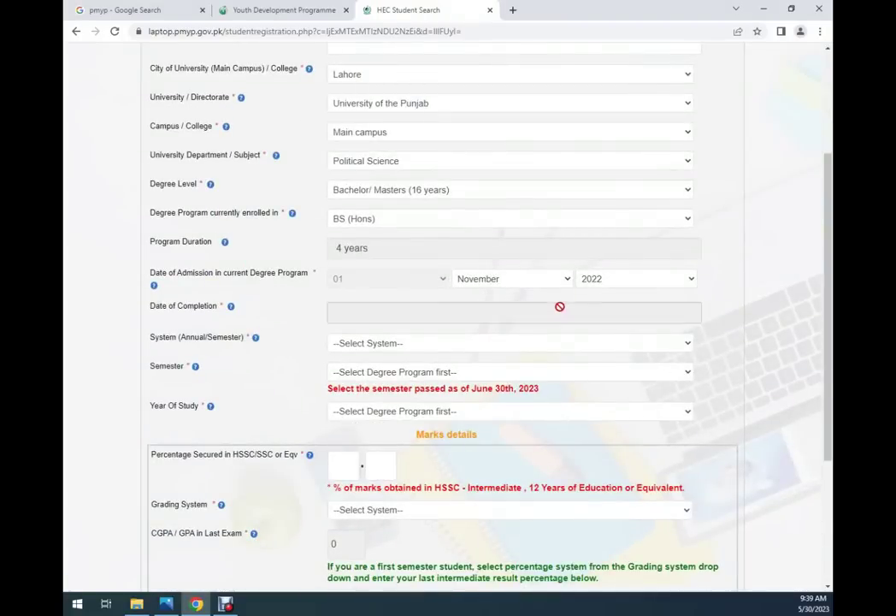
{"action": "left_click", "coordinate": [349, 307]}
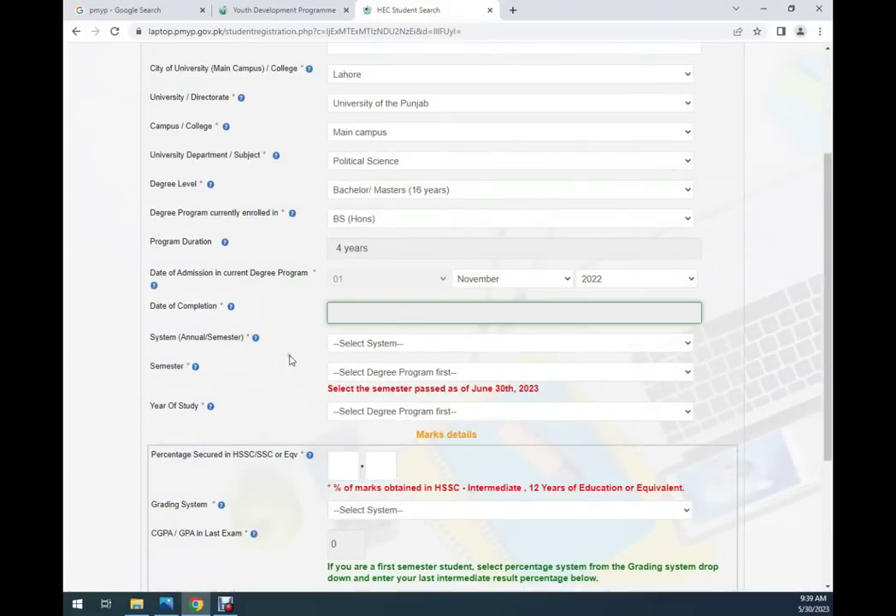
{"action": "left_click", "coordinate": [300, 350]}
{"action": "scroll", "coordinate": [257, 308], "scroll_direction": "down", "scroll_amount": 2}
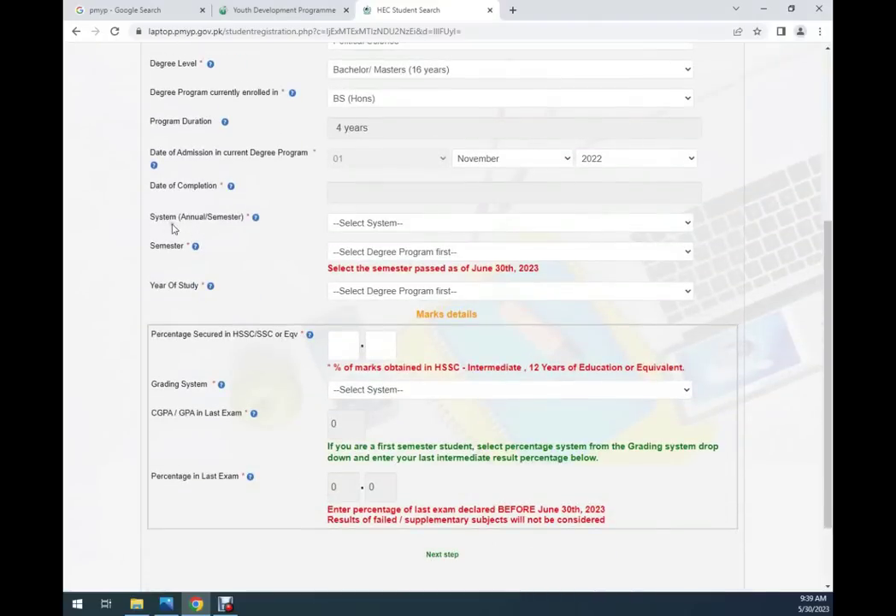
{"action": "left_click", "coordinate": [366, 223]}
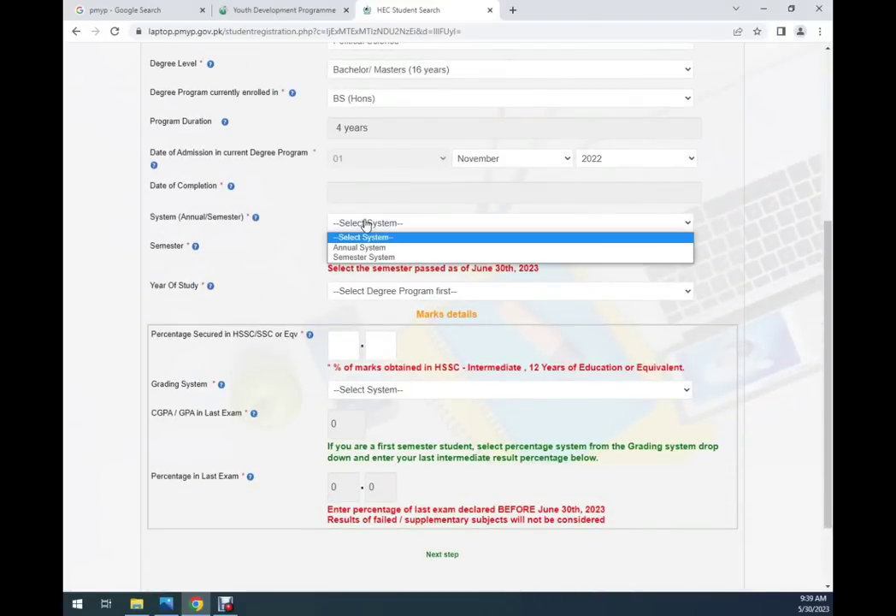
{"action": "left_click", "coordinate": [357, 259]}
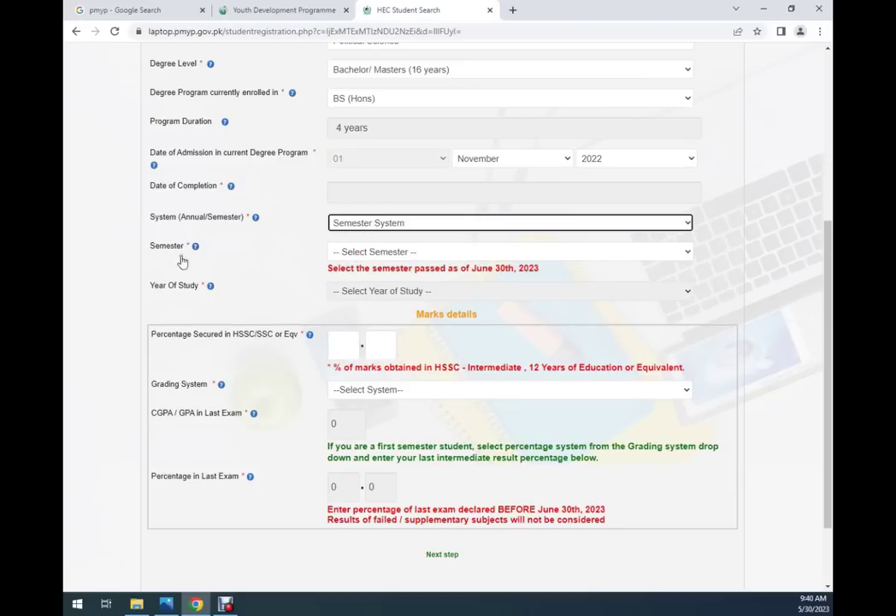
{"action": "left_click", "coordinate": [414, 253]}
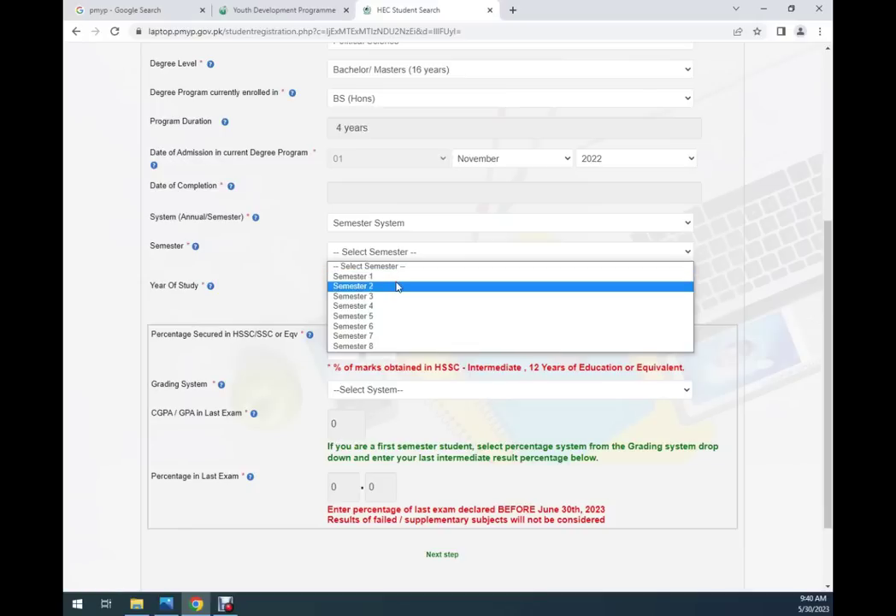
Step: Select Semester 2 as the current semester, making the year of study Year 1
{"action": "left_click", "coordinate": [397, 286]}
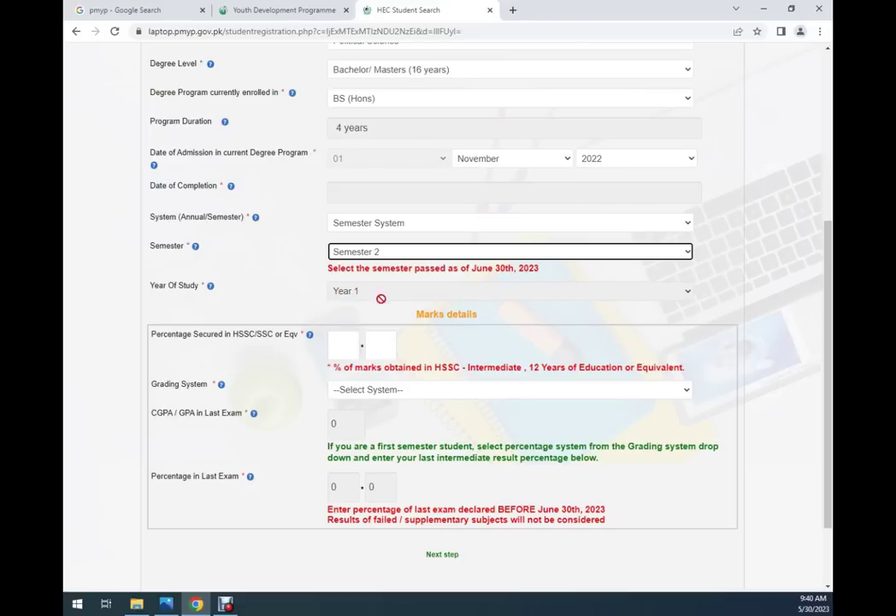
{"action": "left_click", "coordinate": [387, 253]}
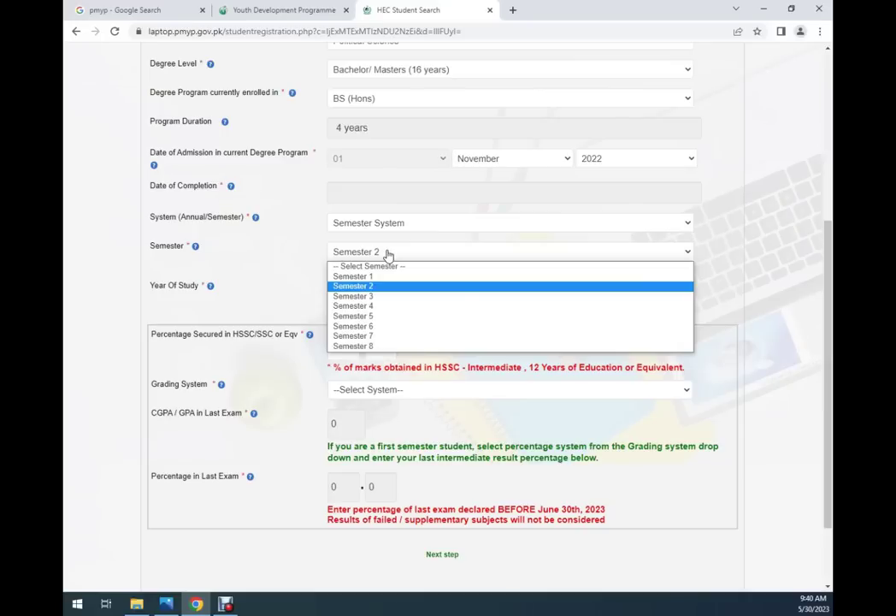
{"action": "left_click", "coordinate": [388, 253]}
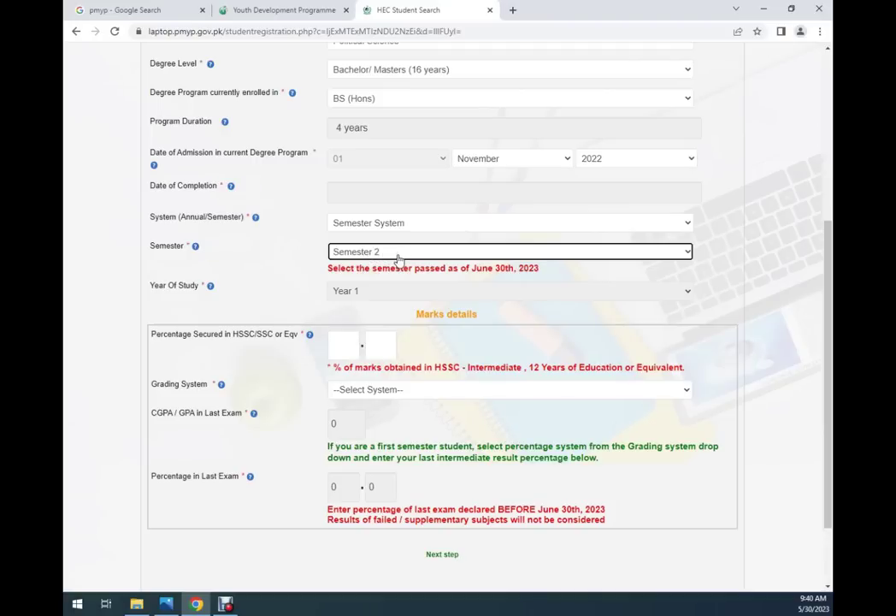
{"action": "left_click", "coordinate": [299, 292]}
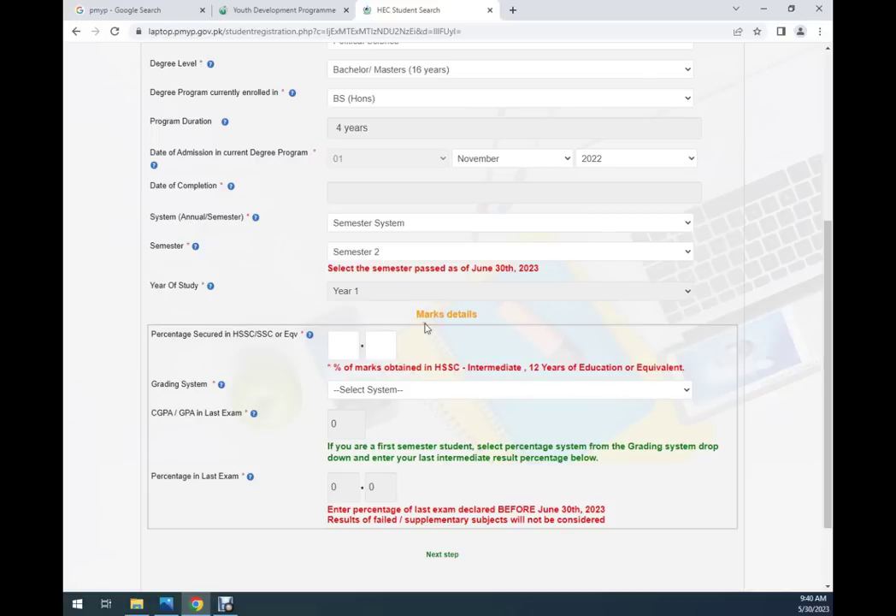
Step: Enter 80 as the HSSC percentage
{"action": "scroll", "coordinate": [270, 283], "scroll_direction": "down", "scroll_amount": 2}
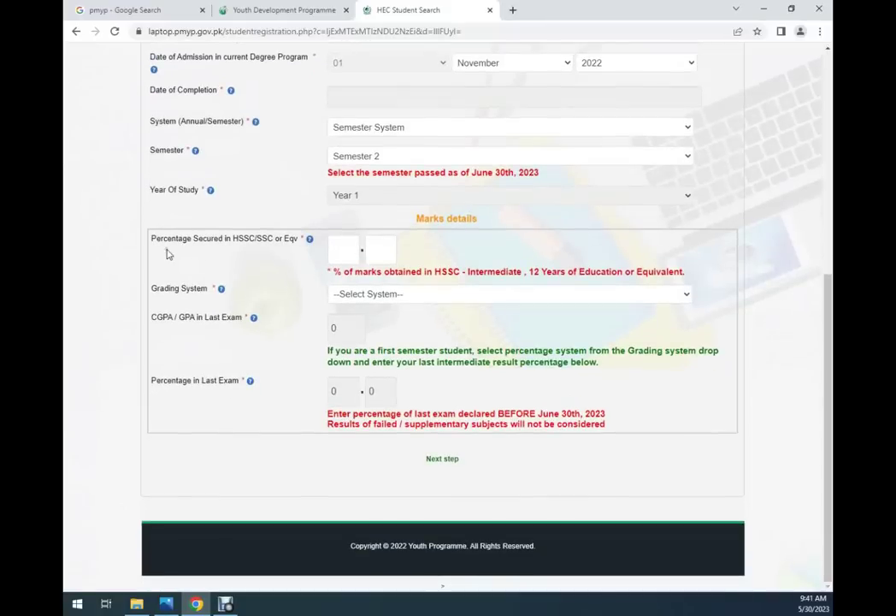
{"action": "left_click", "coordinate": [342, 246]}
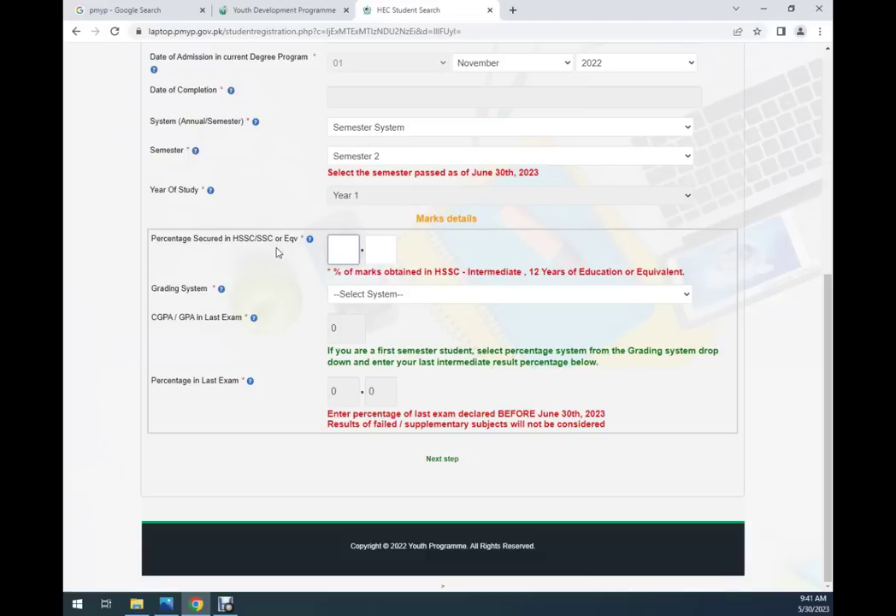
{"action": "type", "text": "80"}
{"action": "key", "text": "Tab"}
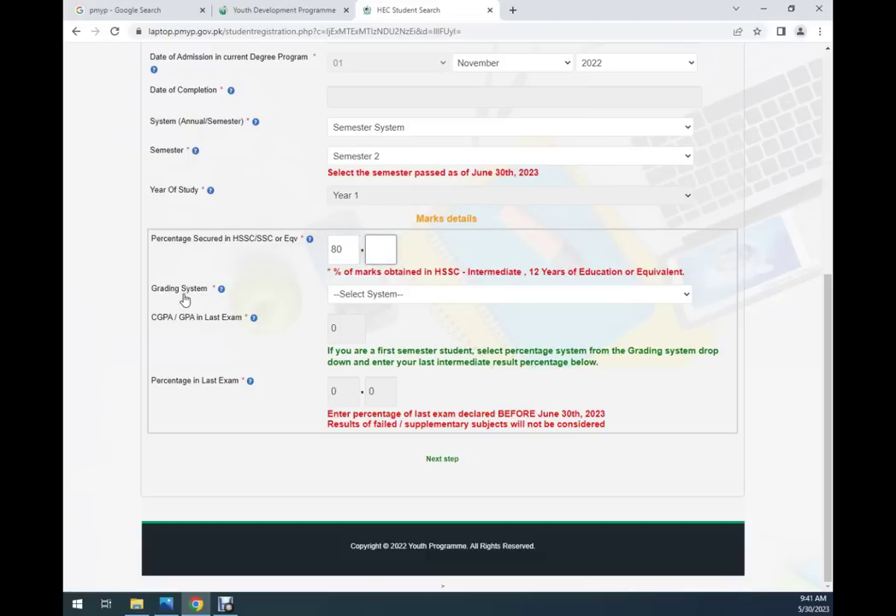
Step: Choose CGPA System as the grading system
{"action": "left_click", "coordinate": [431, 299]}
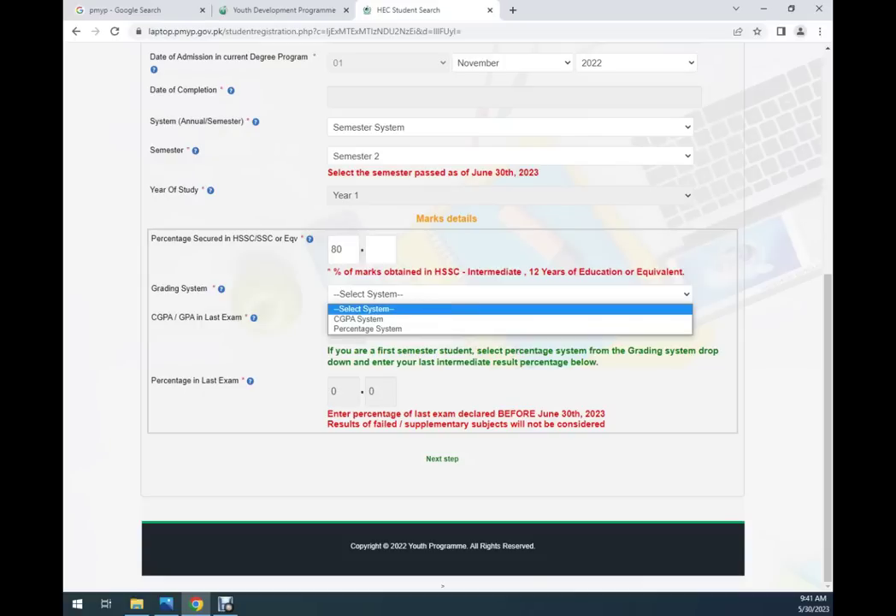
{"action": "left_click", "coordinate": [98, 346]}
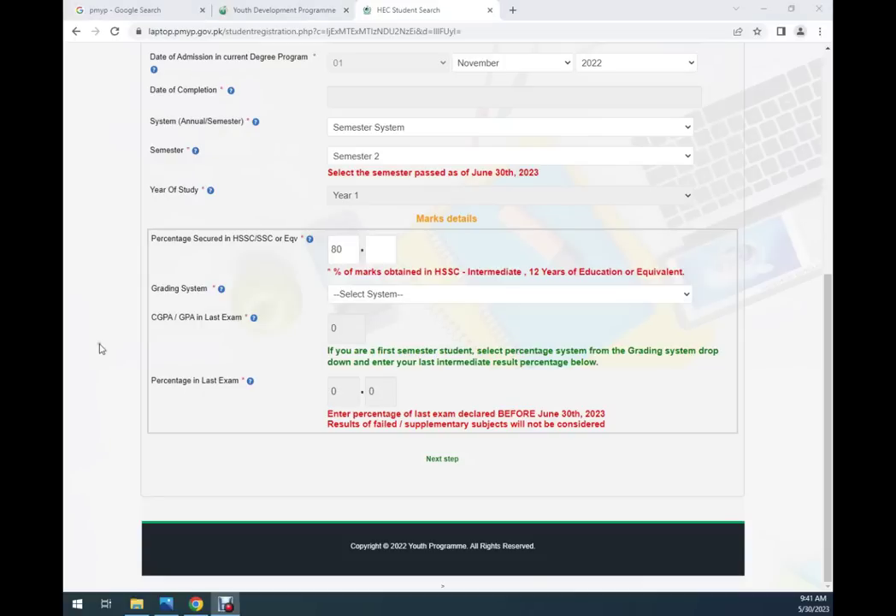
{"action": "left_click", "coordinate": [363, 296]}
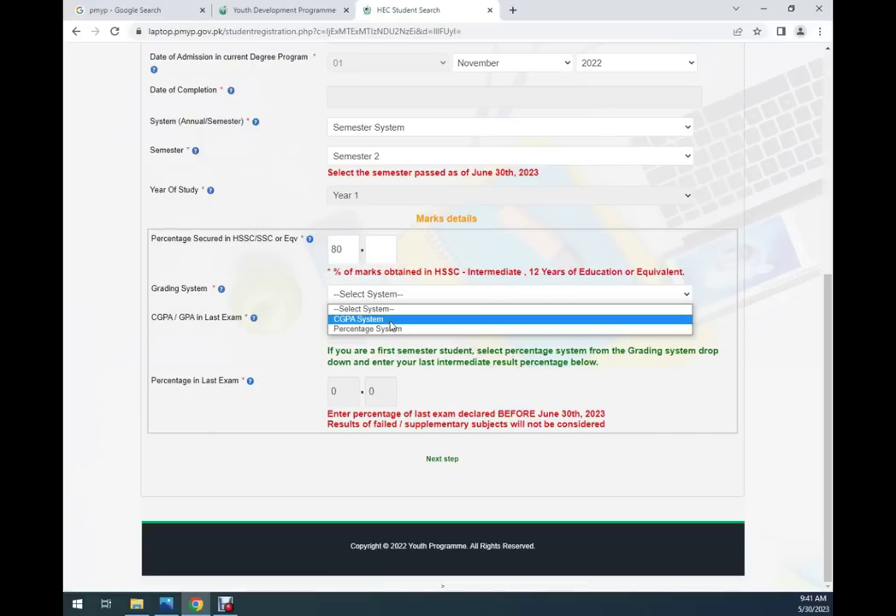
{"action": "left_click", "coordinate": [393, 320]}
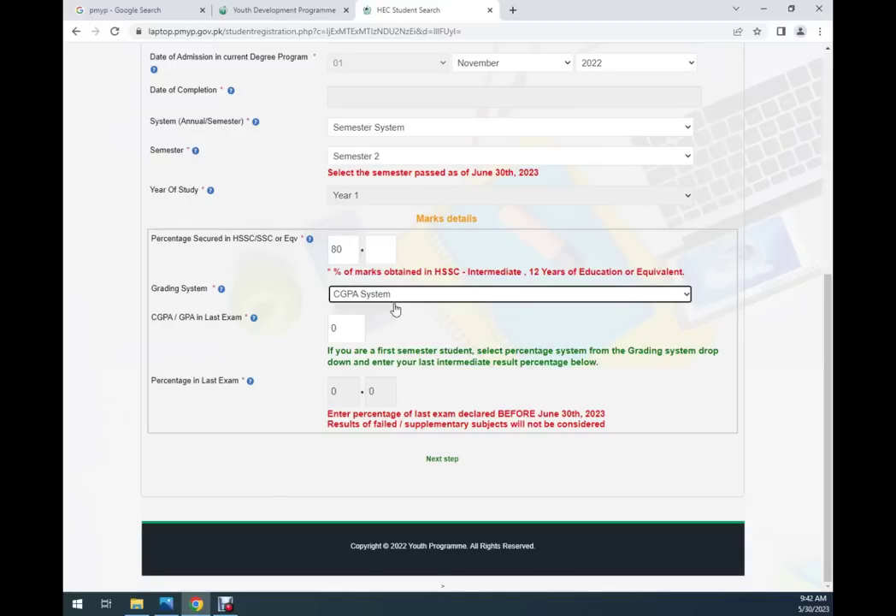
{"action": "left_click", "coordinate": [337, 330]}
{"action": "left_click", "coordinate": [287, 269]}
{"action": "left_click", "coordinate": [373, 246]}
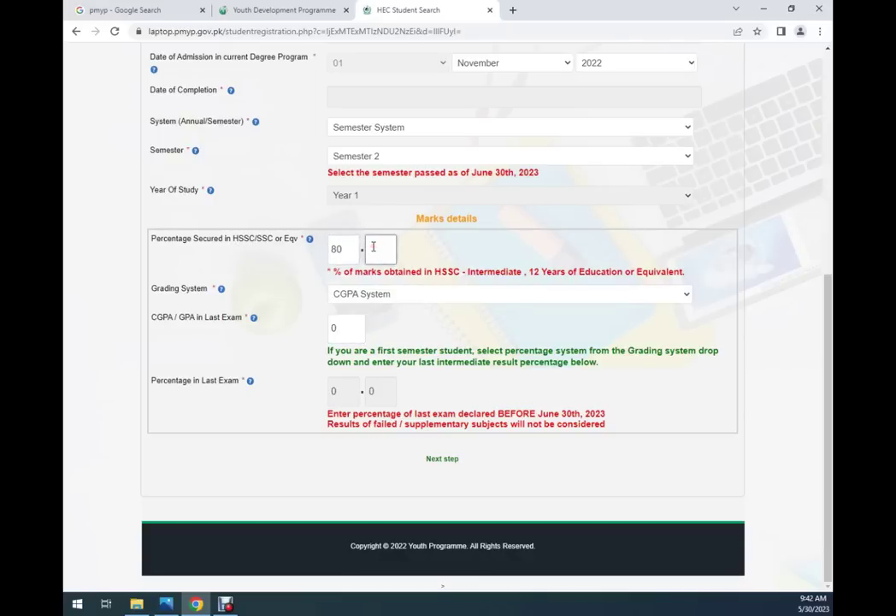
{"action": "left_click", "coordinate": [339, 328]}
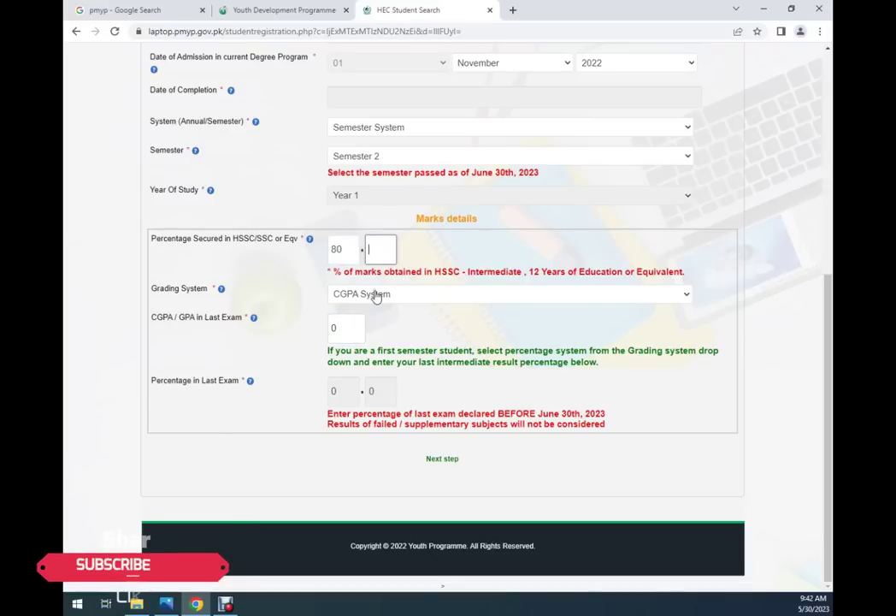
Step: Switch grading to Percentage System and enter 80 as the last-exam percentage
{"action": "left_click", "coordinate": [373, 294]}
{"action": "left_click", "coordinate": [370, 328]}
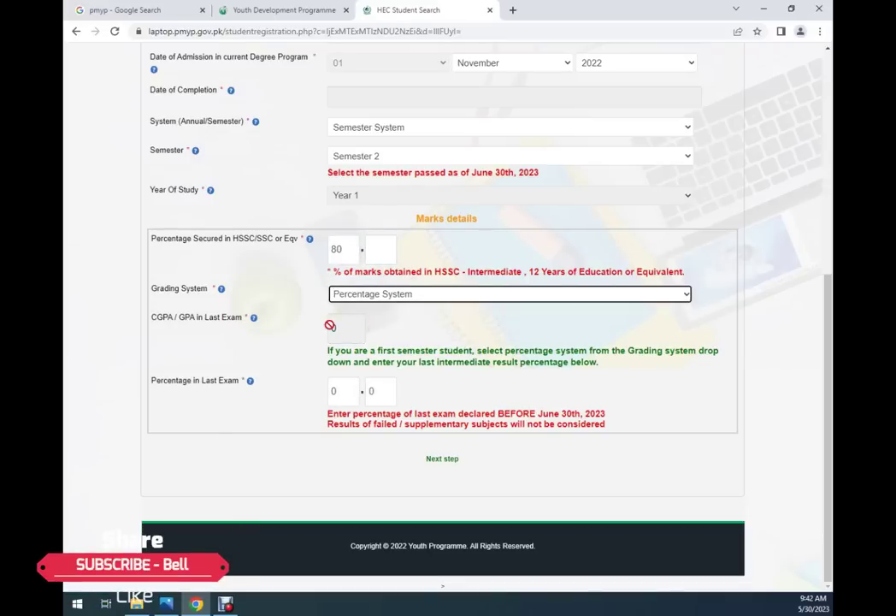
{"action": "double_click", "coordinate": [334, 391]}
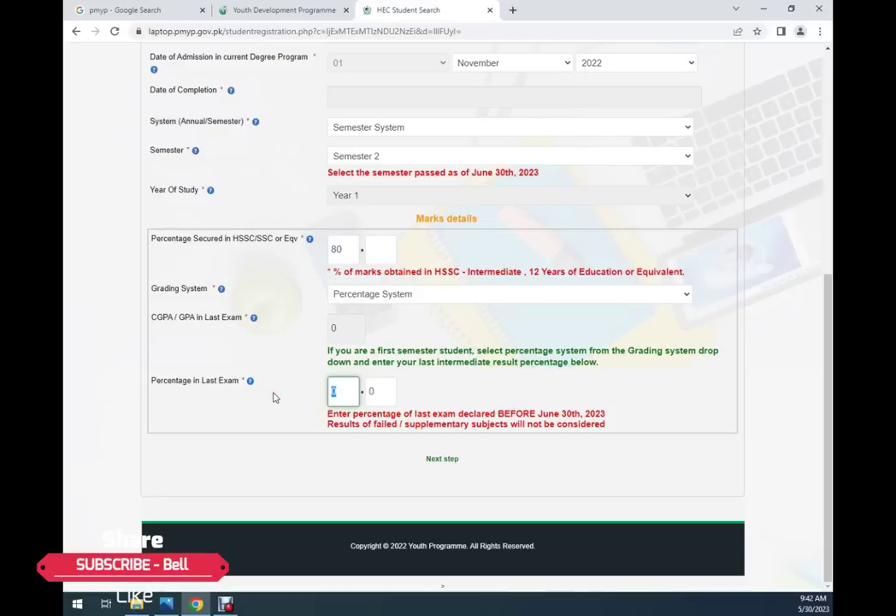
{"action": "type", "text": "80"}
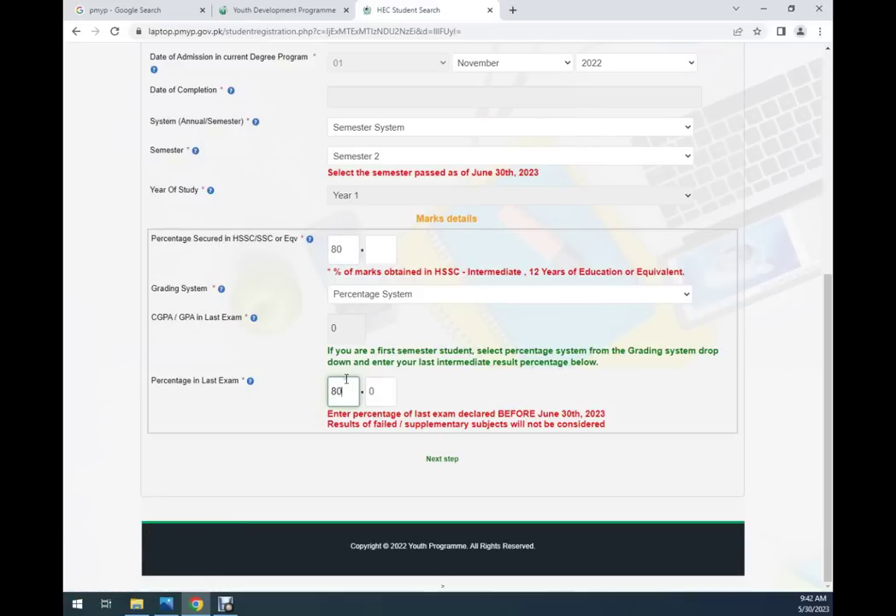
{"action": "left_click", "coordinate": [439, 359]}
{"action": "left_click", "coordinate": [342, 271]}
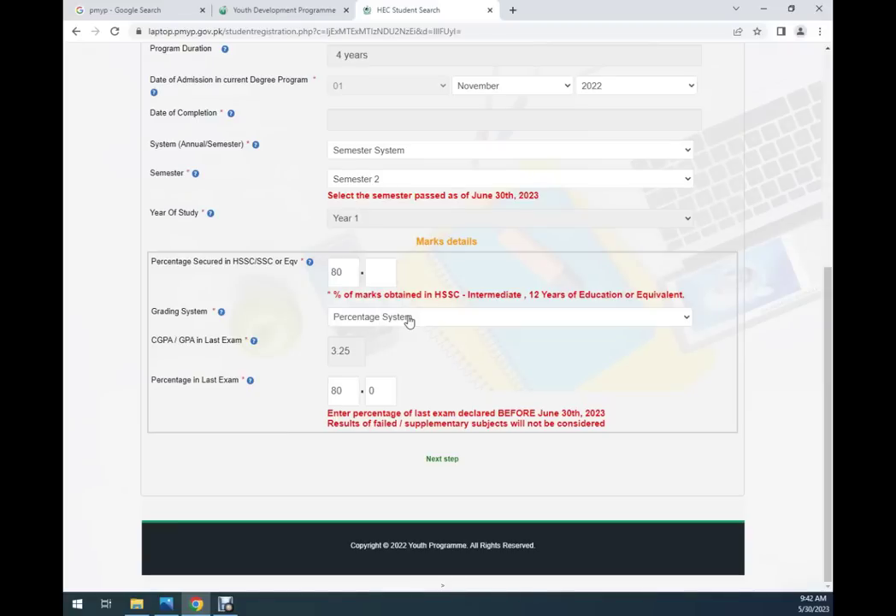
{"action": "left_click", "coordinate": [411, 318]}
{"action": "left_click", "coordinate": [399, 351]}
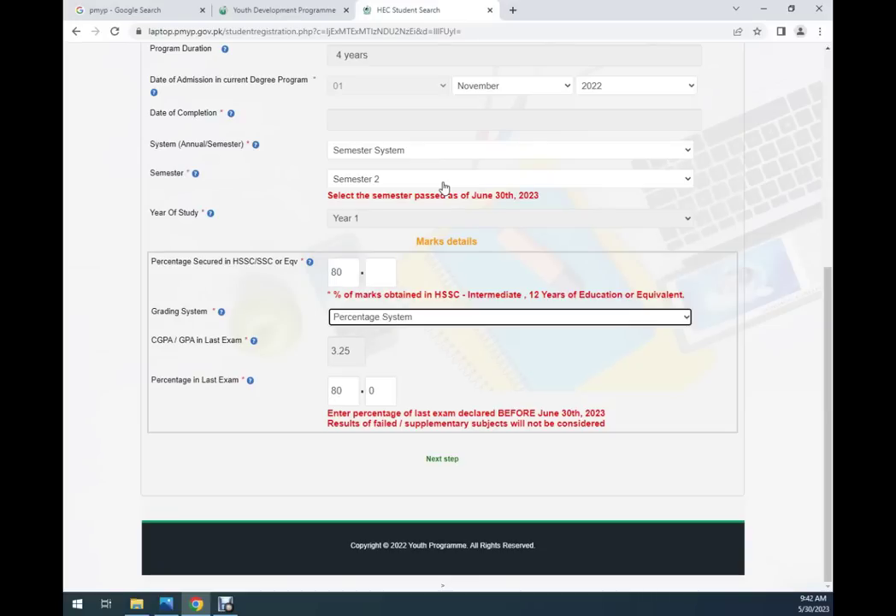
Step: Try CGPA System grading, replacing the CGPA value with 3.8
{"action": "left_click", "coordinate": [386, 318]}
{"action": "left_click", "coordinate": [382, 341]}
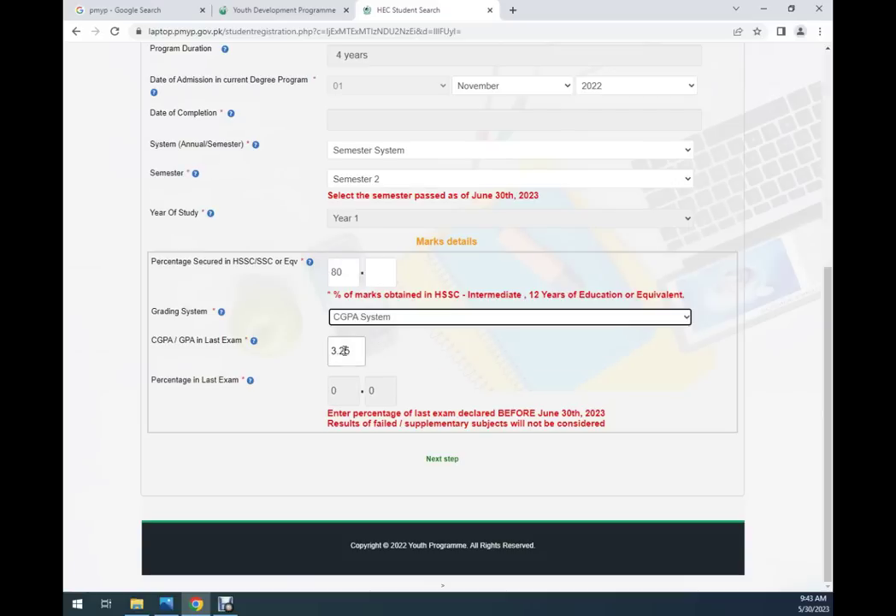
{"action": "left_click_drag", "start_coordinate": [360, 350], "coordinate": [291, 349]}
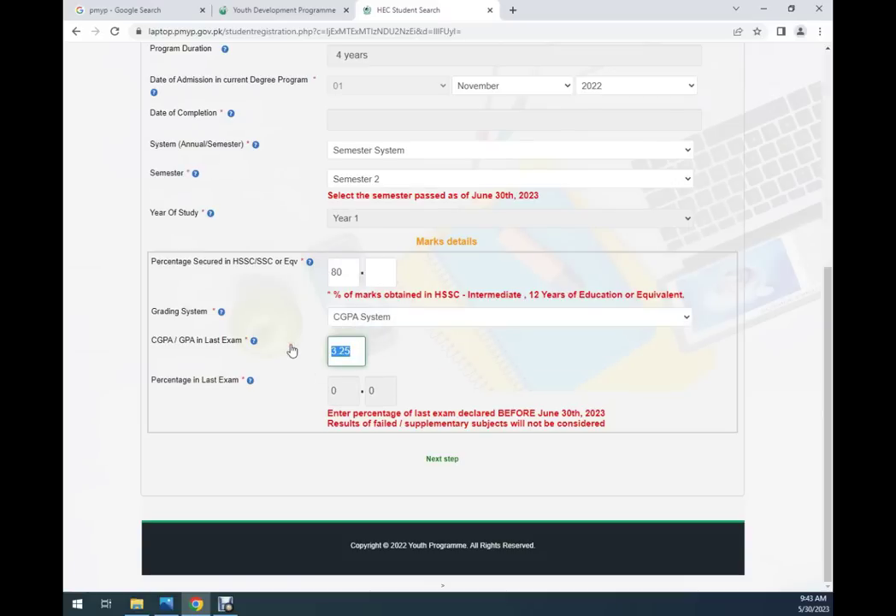
{"action": "left_click", "coordinate": [414, 317]}
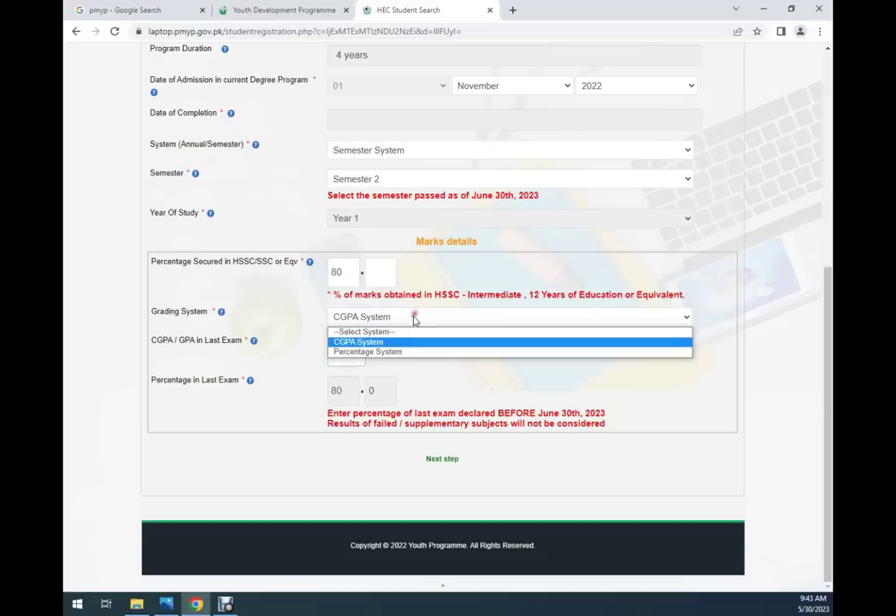
{"action": "left_click", "coordinate": [400, 351]}
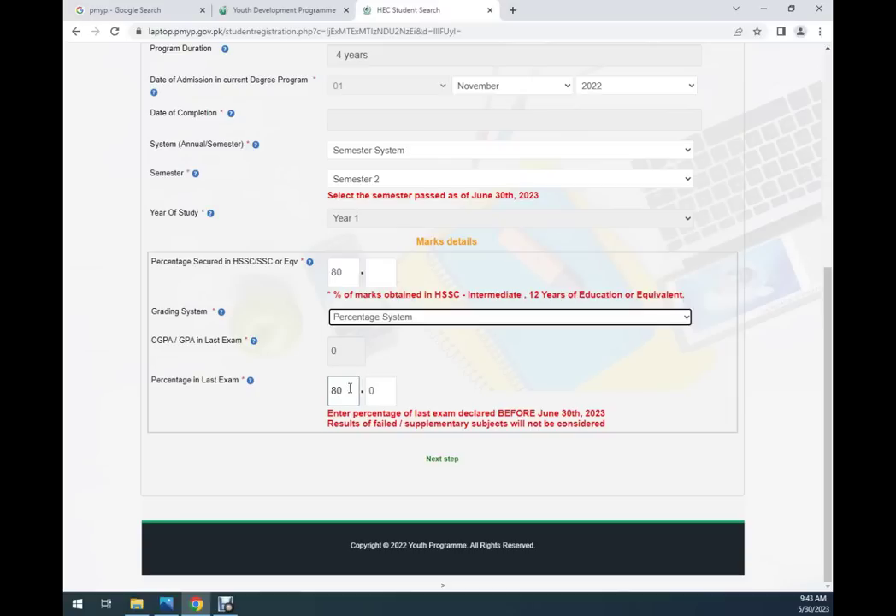
{"action": "left_click", "coordinate": [396, 317]}
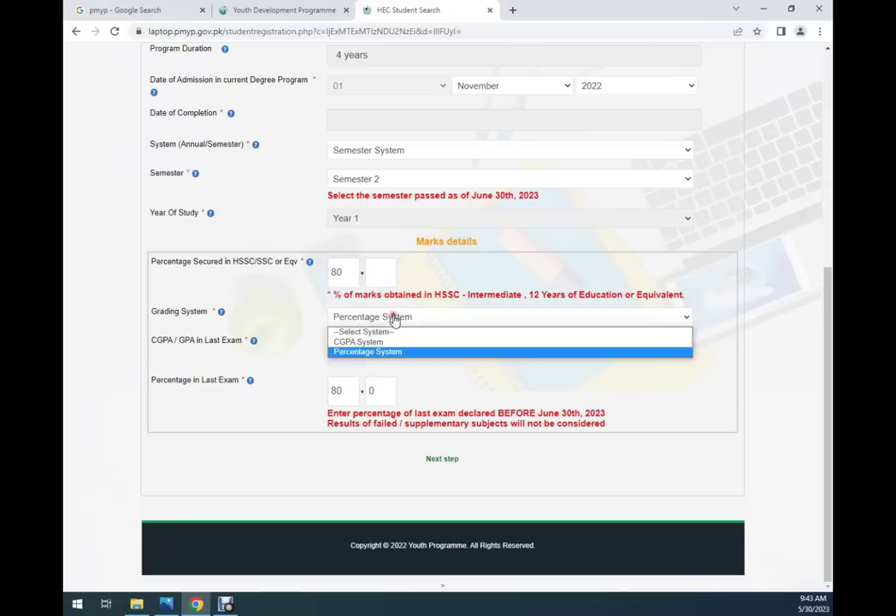
{"action": "left_click", "coordinate": [385, 342]}
{"action": "double_click", "coordinate": [342, 350]}
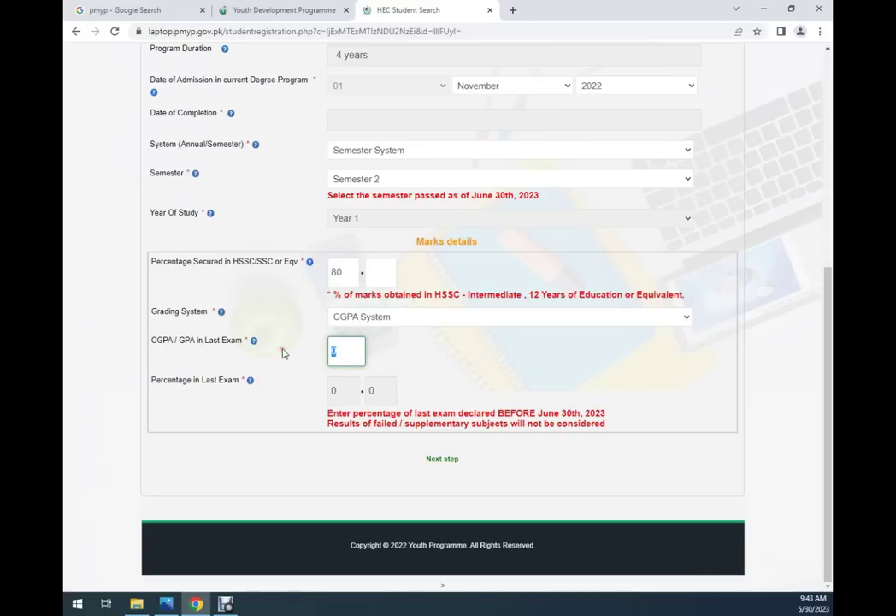
{"action": "type", "text": "3.8"}
{"action": "left_click", "coordinate": [383, 275]}
{"action": "left_click", "coordinate": [359, 355]}
Step: Return to Percentage System grading with 80 as the last-exam percentage
{"action": "left_click", "coordinate": [392, 318]}
{"action": "left_click", "coordinate": [370, 351]}
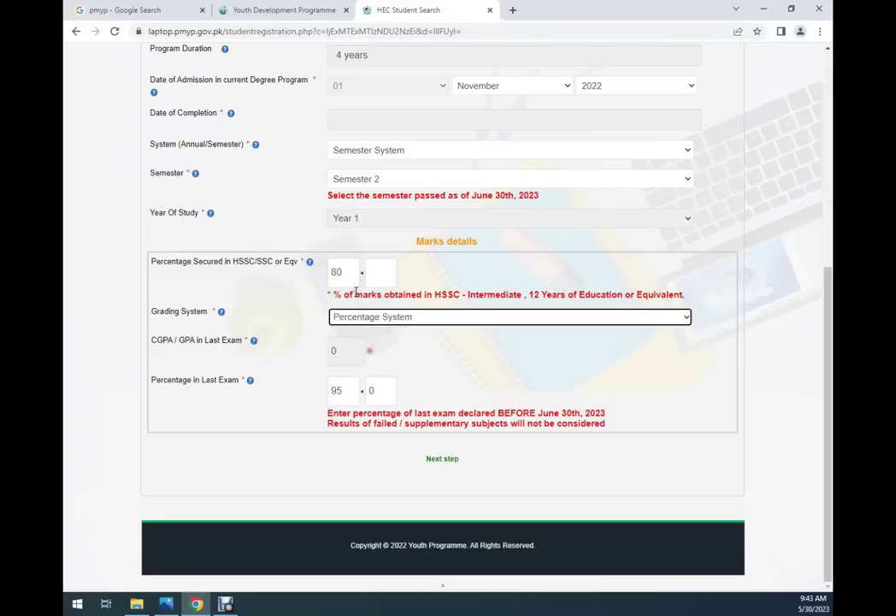
{"action": "left_click_drag", "start_coordinate": [353, 391], "coordinate": [275, 399]}
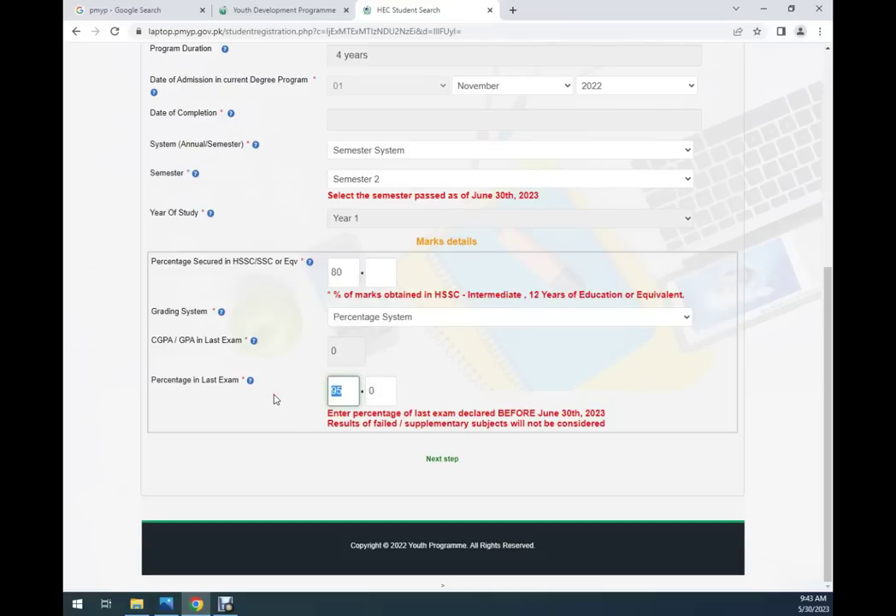
{"action": "type", "text": "80"}
{"action": "left_click", "coordinate": [294, 320]}
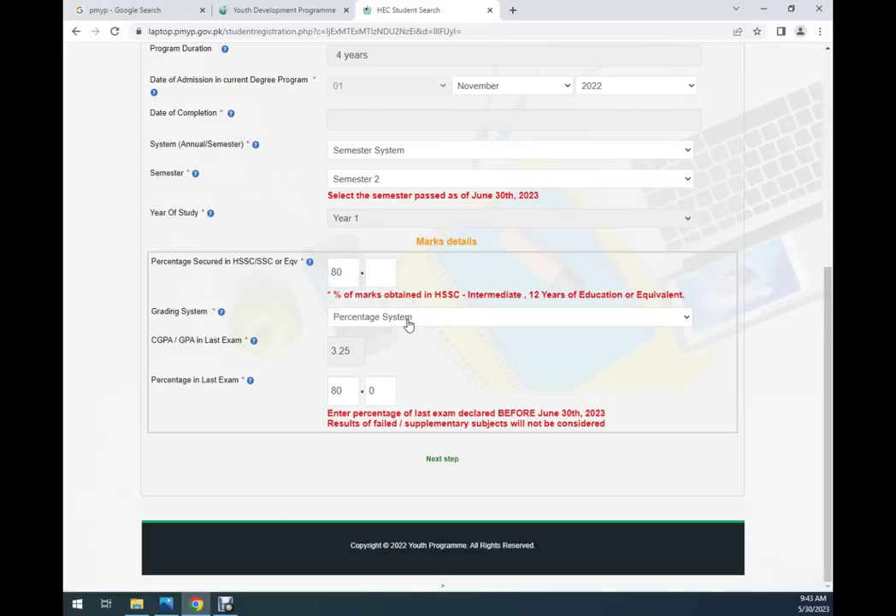
{"action": "left_click", "coordinate": [414, 320]}
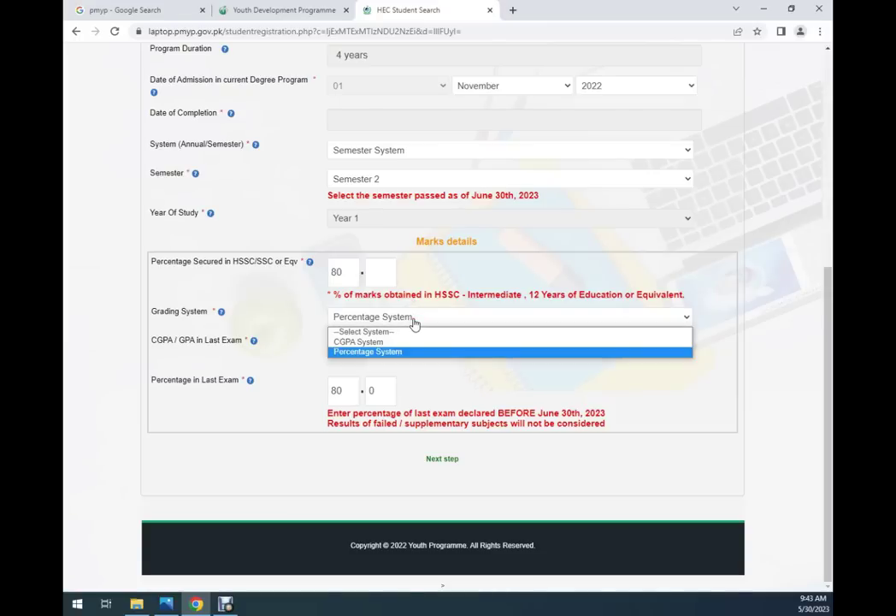
{"action": "left_click", "coordinate": [460, 294]}
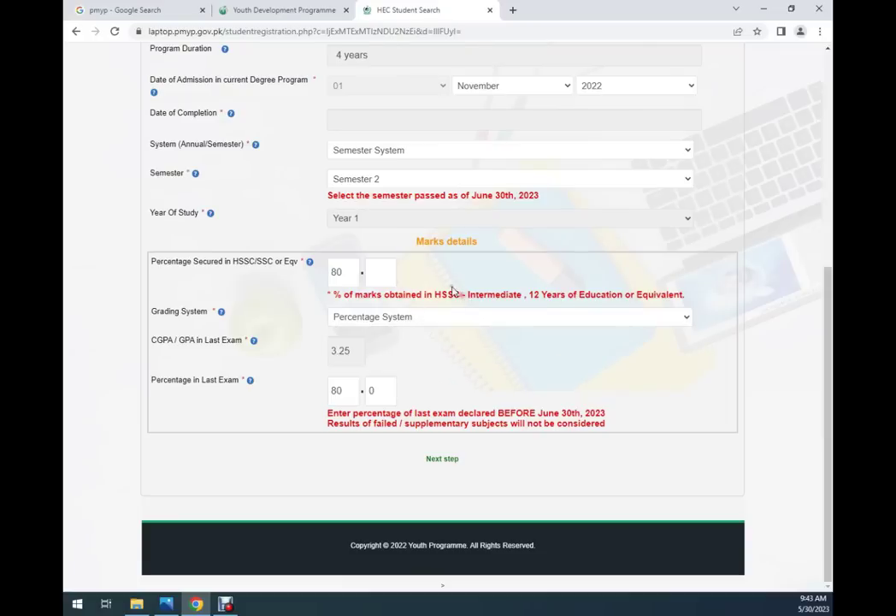
Step: Advance to the Contact Verification step and focus the cell phone number field
{"action": "left_click", "coordinate": [442, 459]}
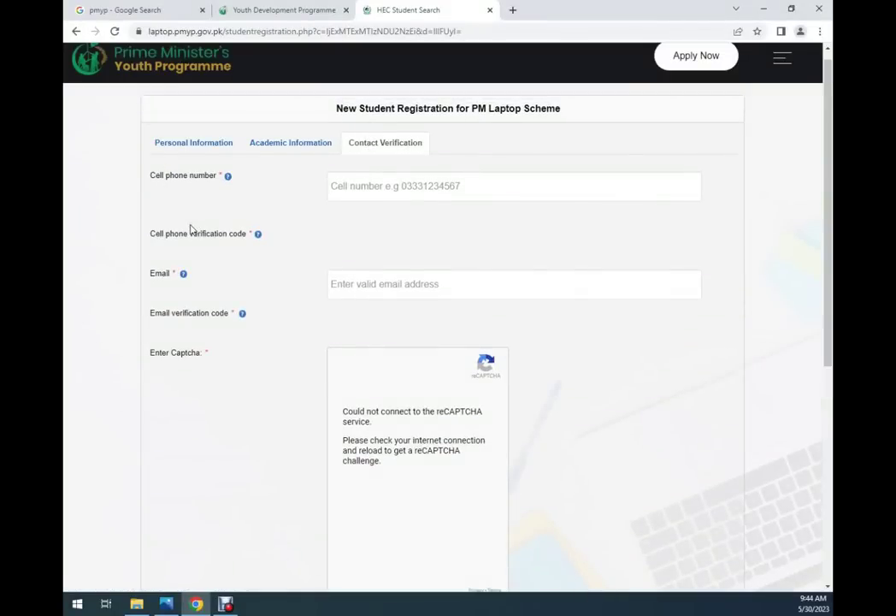
{"action": "left_click", "coordinate": [381, 187]}
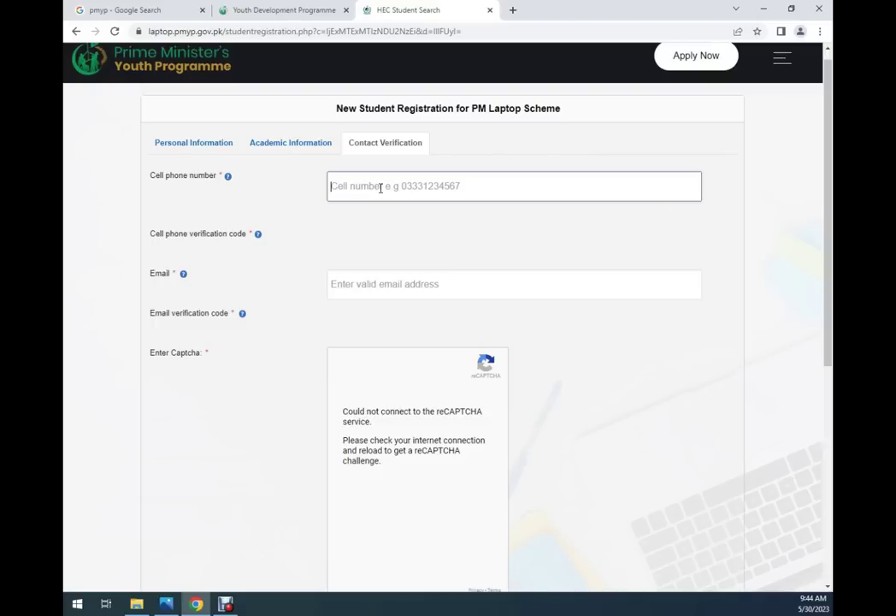
{"action": "left_click", "coordinate": [228, 176]}
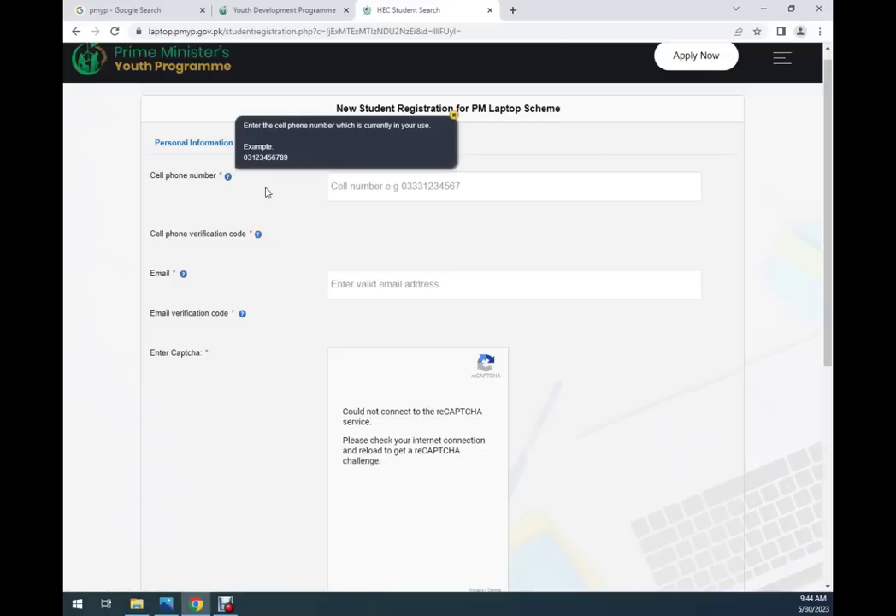
{"action": "left_click", "coordinate": [454, 115]}
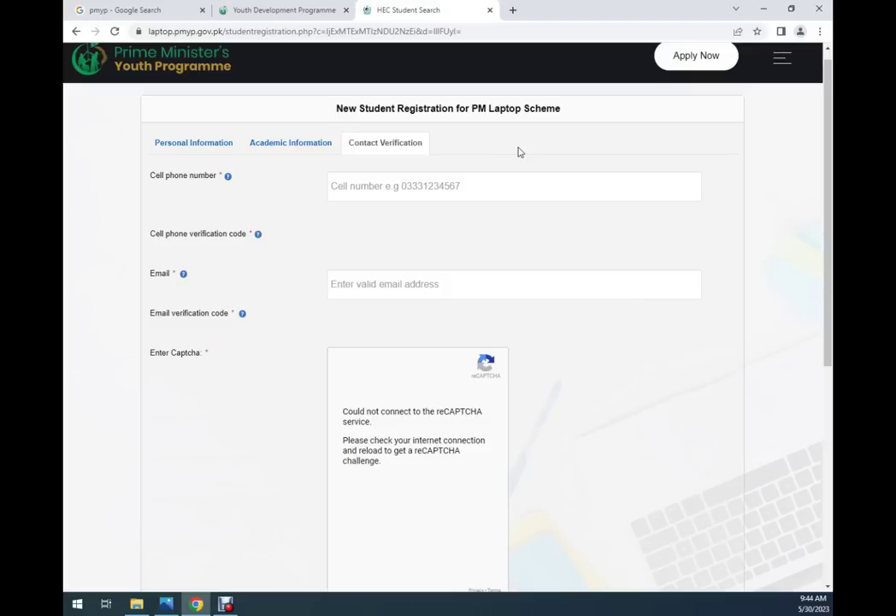
{"action": "left_click", "coordinate": [434, 186]}
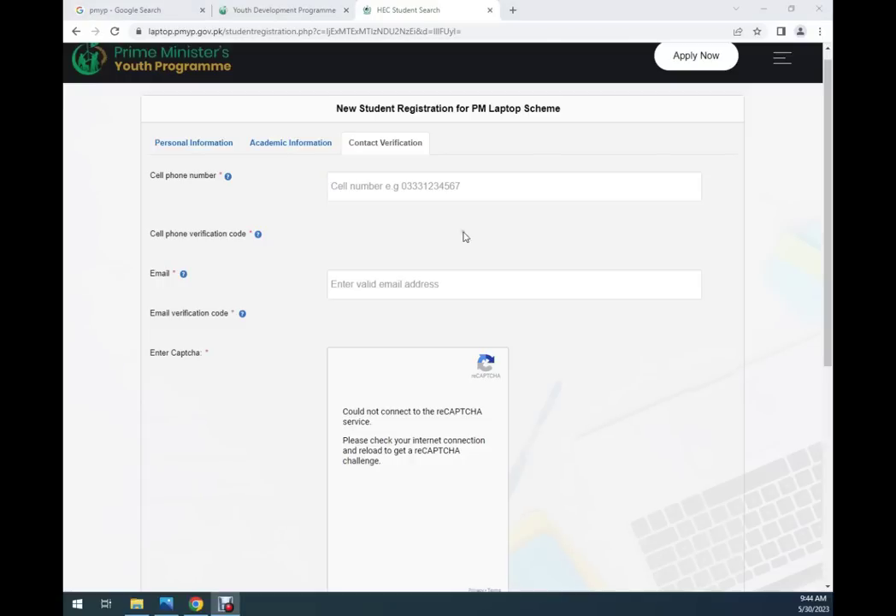
{"action": "left_click", "coordinate": [414, 184]}
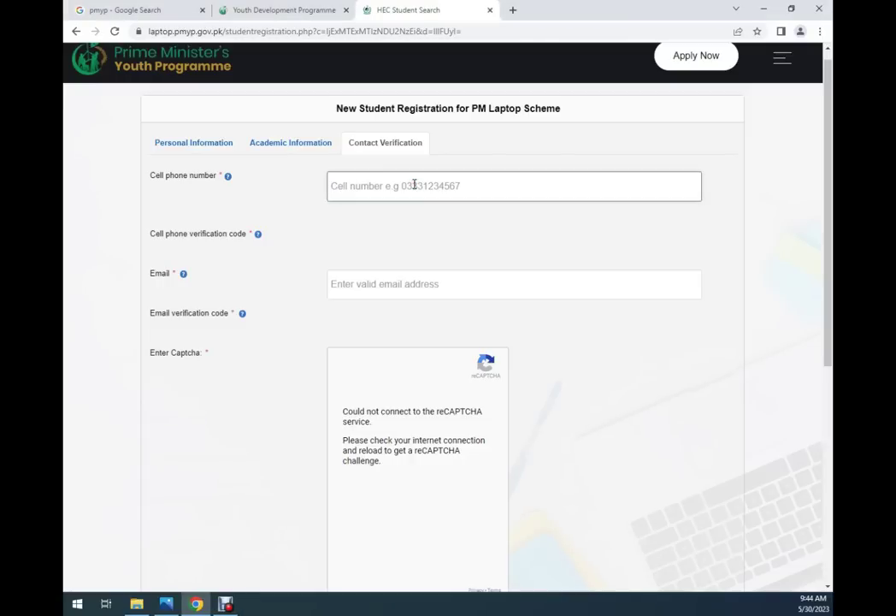
Step: Enter the cell phone number and request its SMS verification code
{"action": "type", "text": "0"}
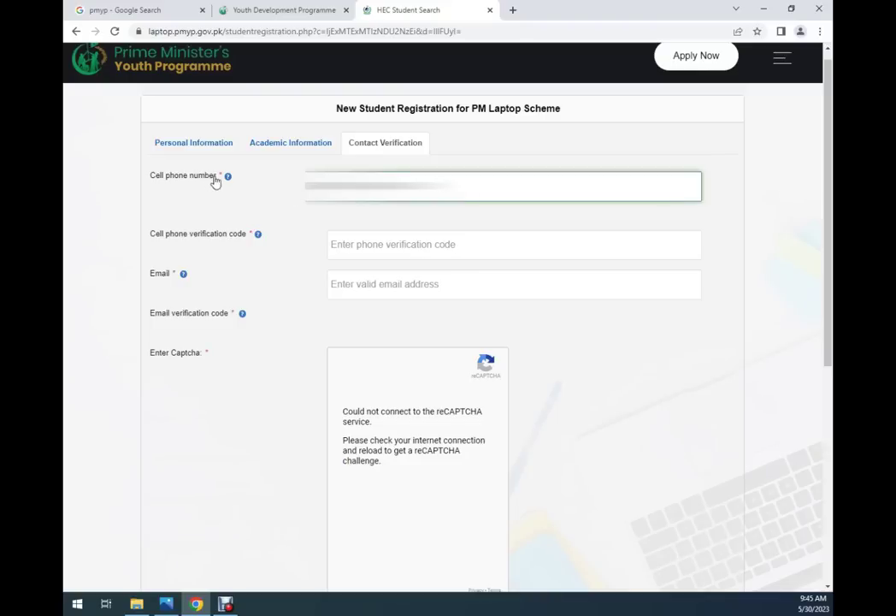
{"action": "mouse_move", "coordinate": [229, 180]}
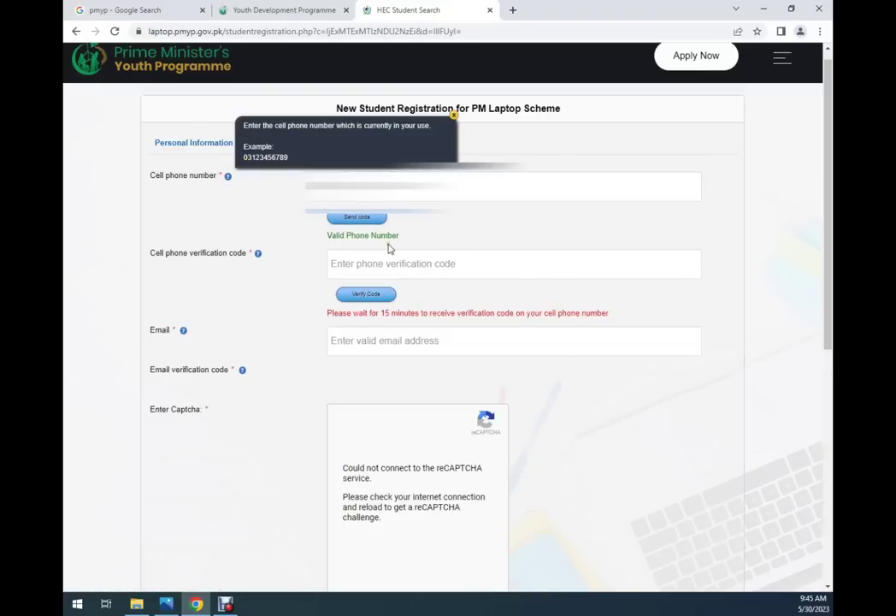
{"action": "left_click", "coordinate": [358, 220]}
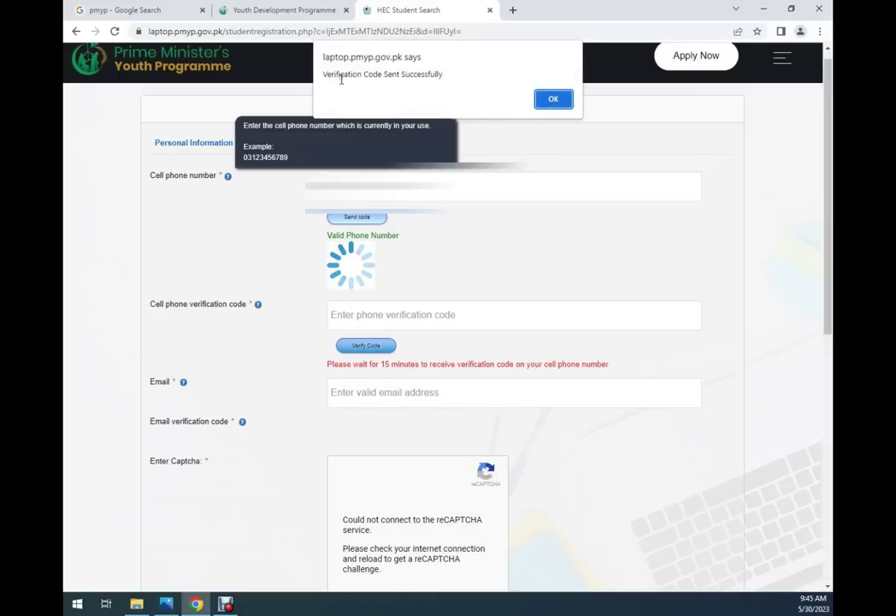
{"action": "left_click", "coordinate": [561, 98]}
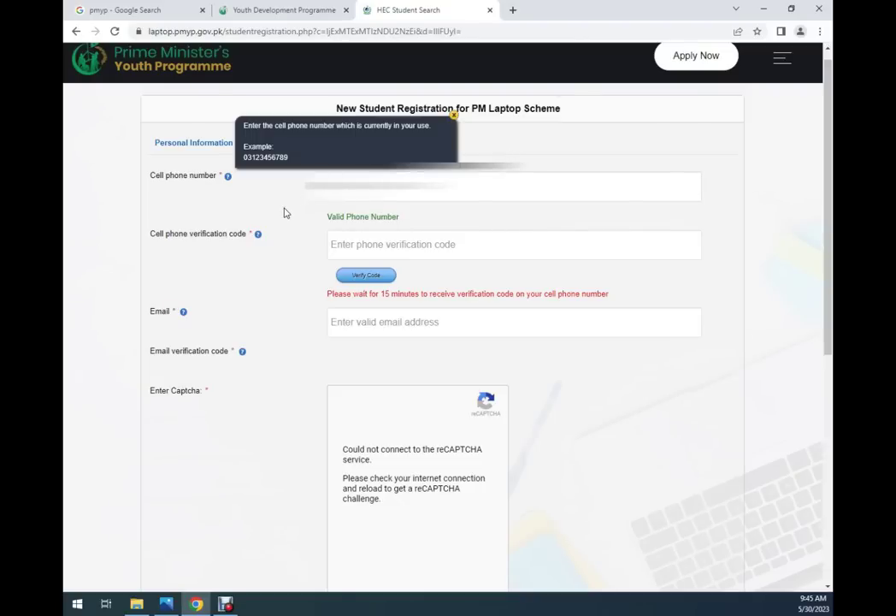
Step: Enter the received SMS verification code and verify the phone
{"action": "left_click", "coordinate": [372, 245]}
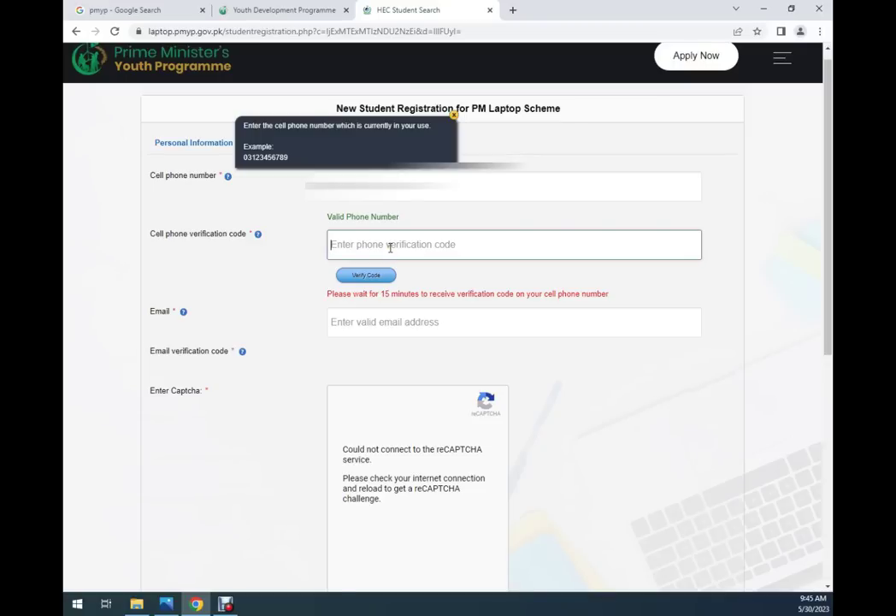
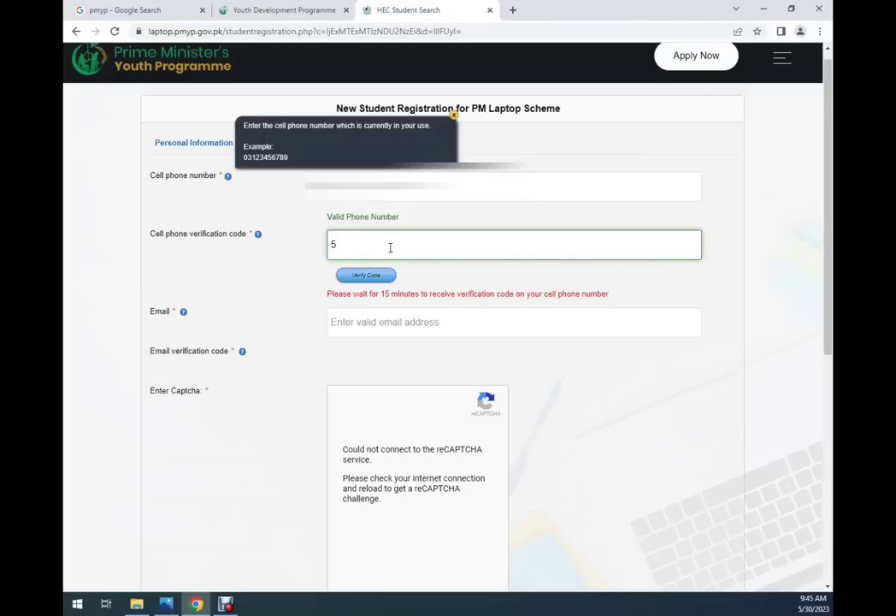
{"action": "left_click_drag", "start_coordinate": [382, 293], "coordinate": [497, 296]}
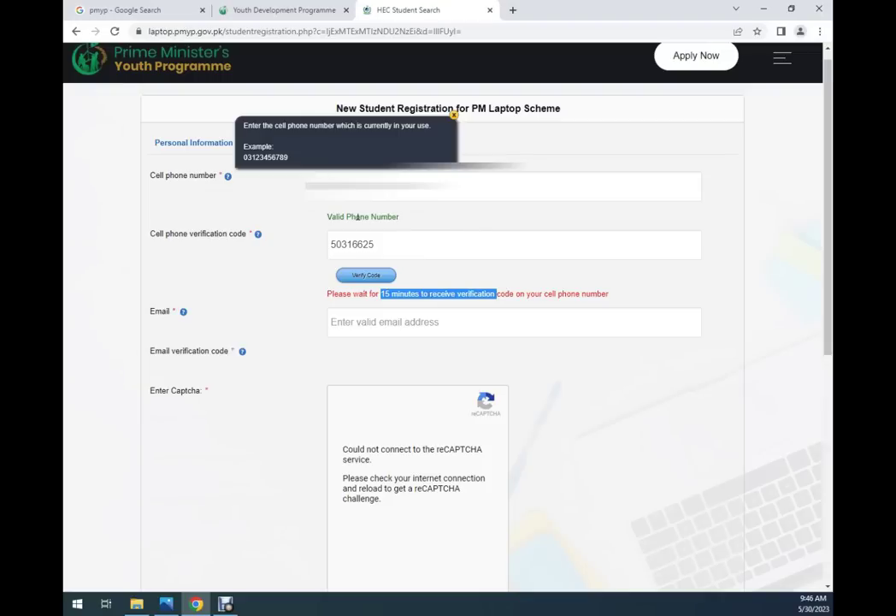
{"action": "left_click", "coordinate": [366, 275]}
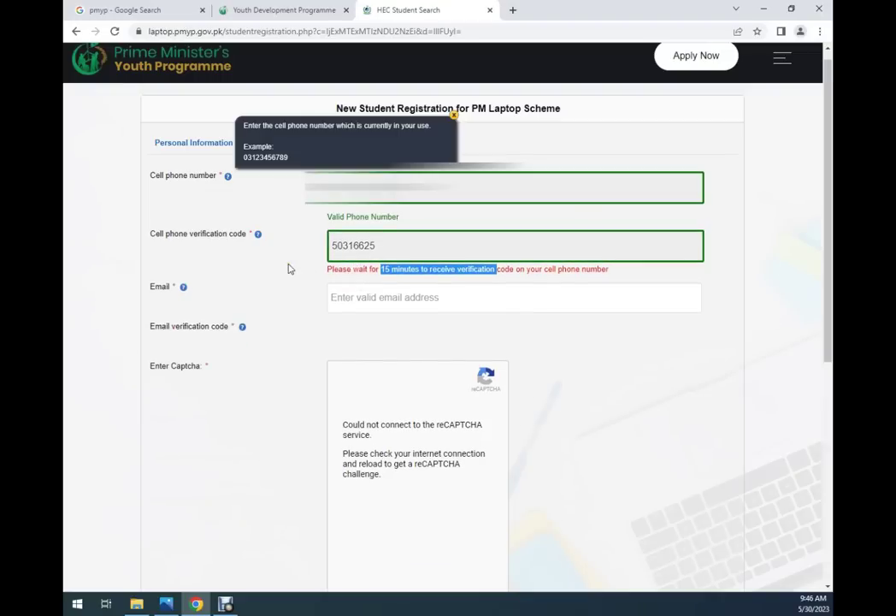
{"action": "left_click", "coordinate": [719, 255]}
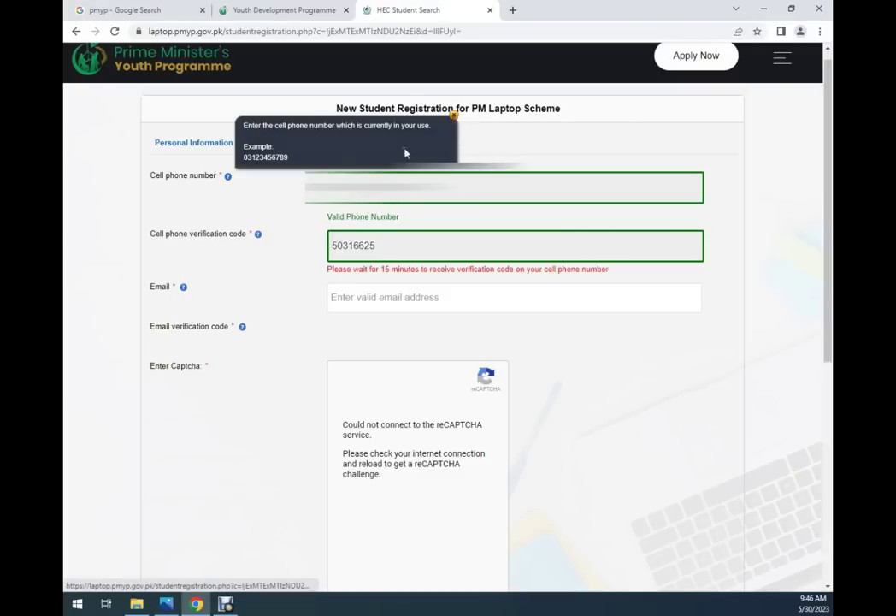
Step: Paste the applicant's email address and send it a verification code
{"action": "left_click", "coordinate": [343, 294]}
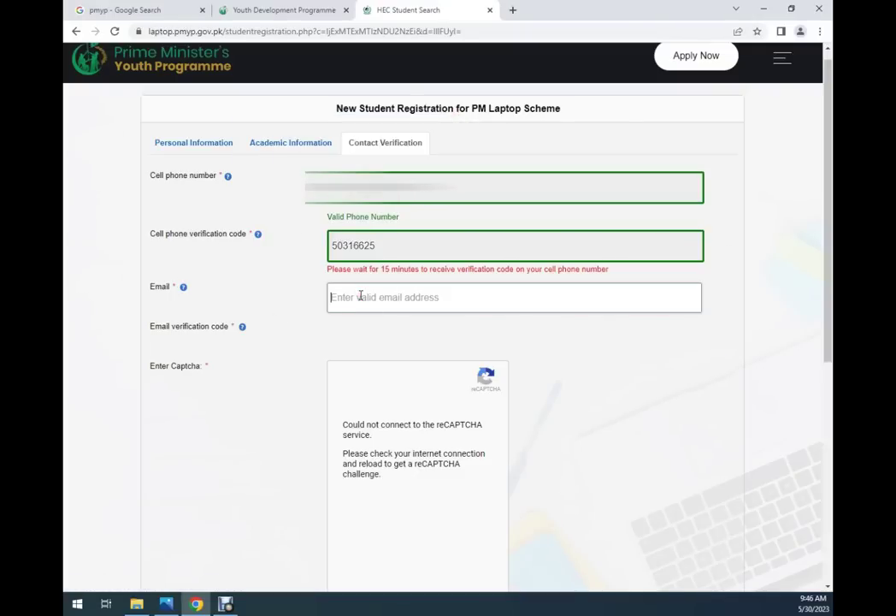
{"action": "key", "text": "ctrl+v"}
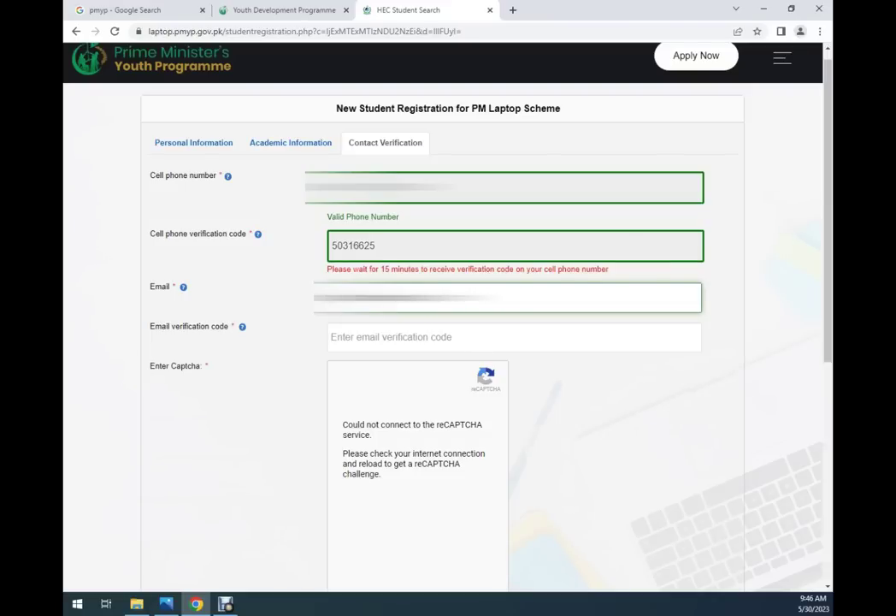
{"action": "left_click", "coordinate": [413, 320]}
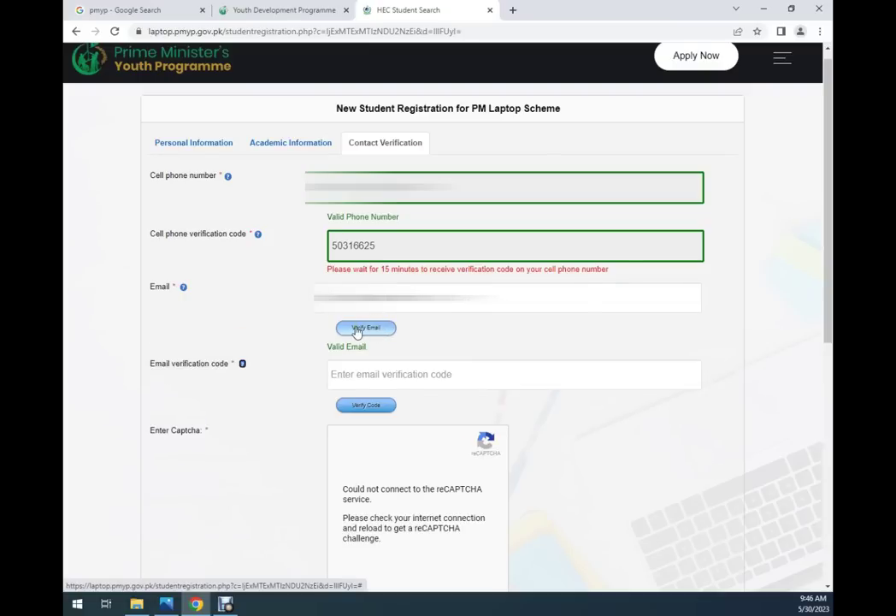
{"action": "left_click", "coordinate": [359, 330]}
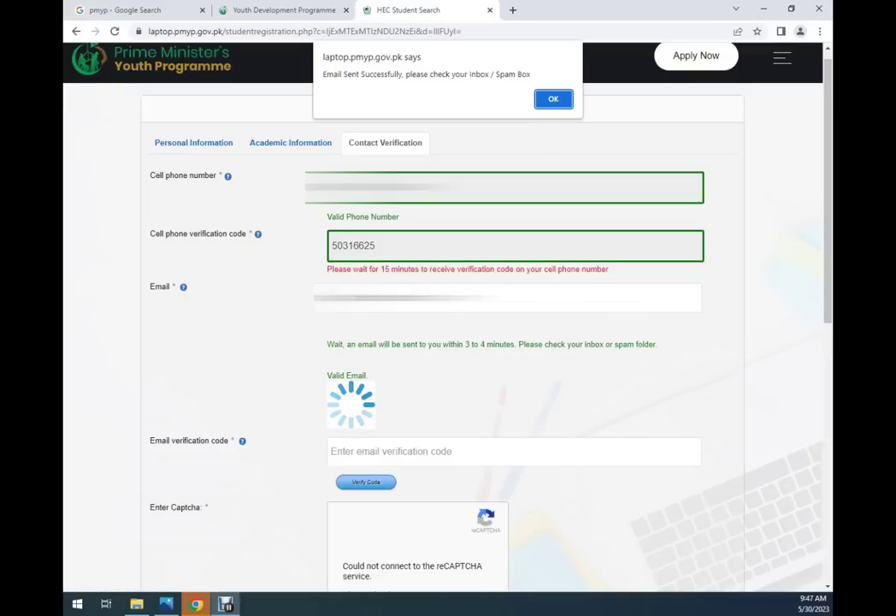
{"action": "left_click", "coordinate": [553, 100]}
Step: Enter the emailed verification code and verify it
{"action": "left_click", "coordinate": [377, 406]}
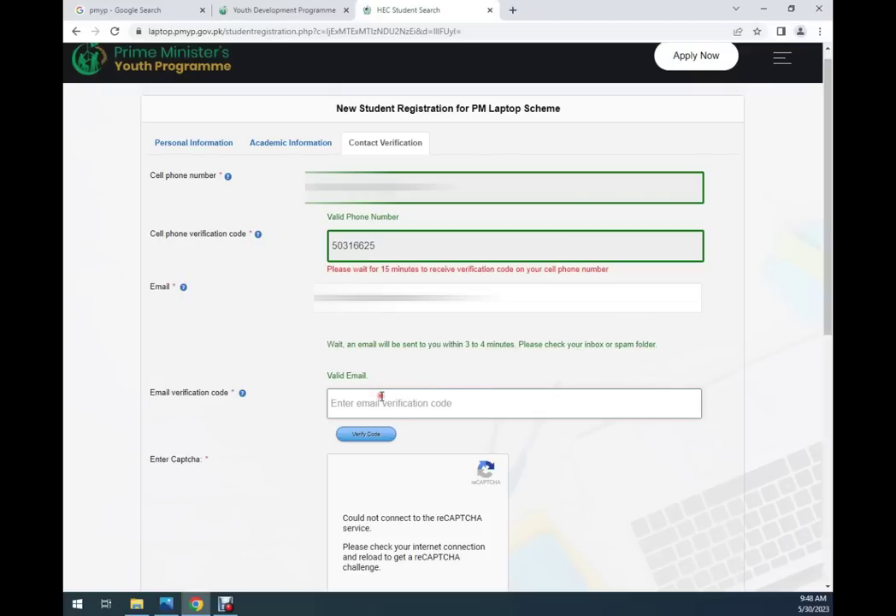
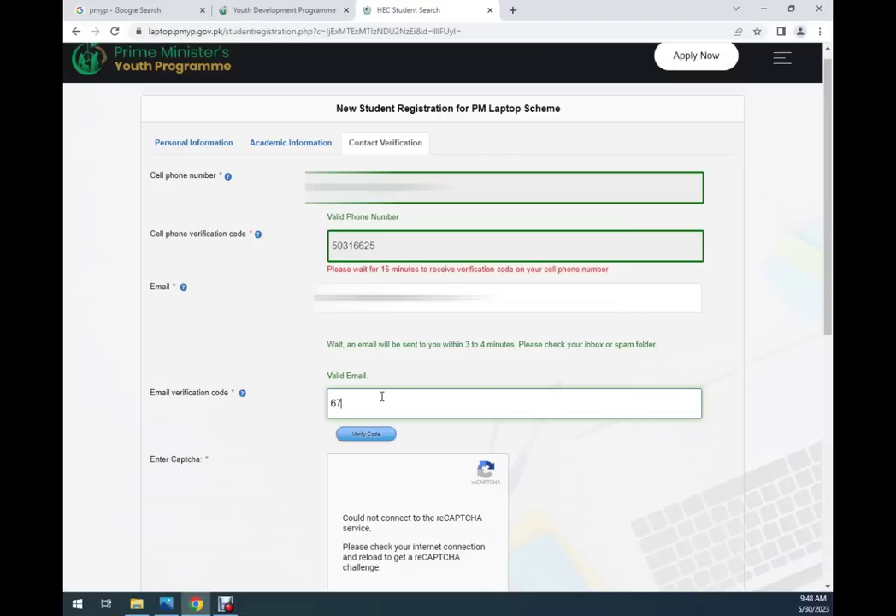
{"action": "left_click", "coordinate": [368, 435]}
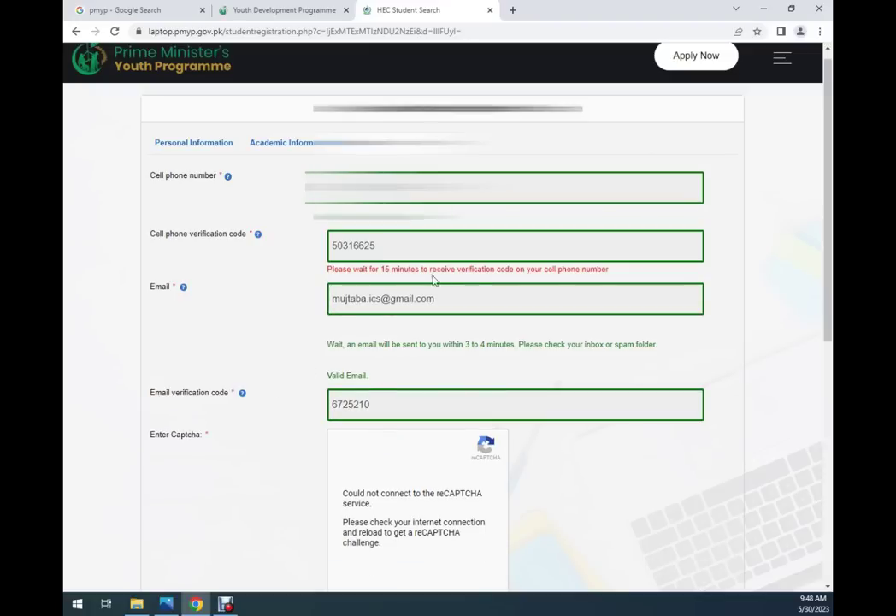
Step: Submit the registration and dismiss the 'Please Fill the form completely!!' warning
{"action": "scroll", "coordinate": [702, 436], "scroll_direction": "down", "scroll_amount": 3}
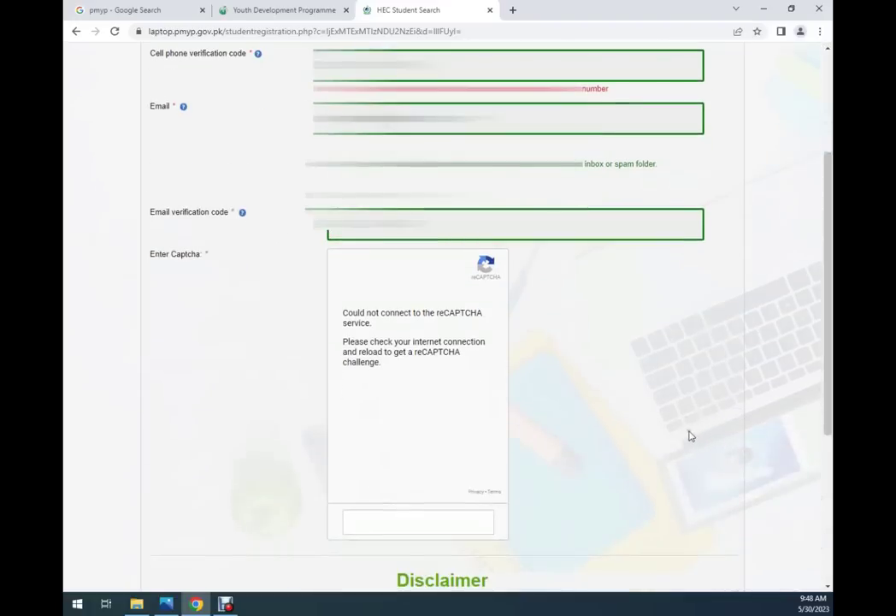
{"action": "scroll", "coordinate": [544, 273], "scroll_direction": "down", "scroll_amount": 3}
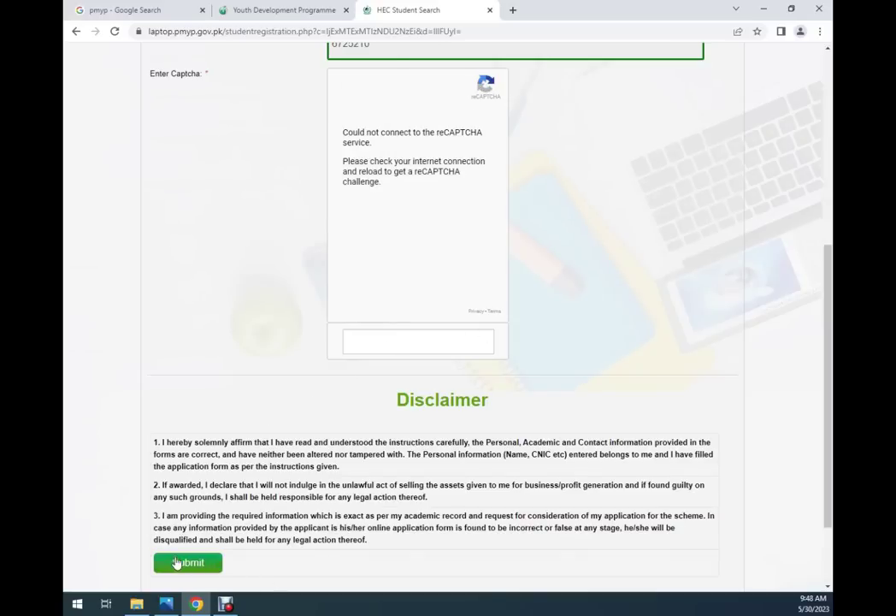
{"action": "scroll", "coordinate": [196, 373], "scroll_direction": "down", "scroll_amount": 2}
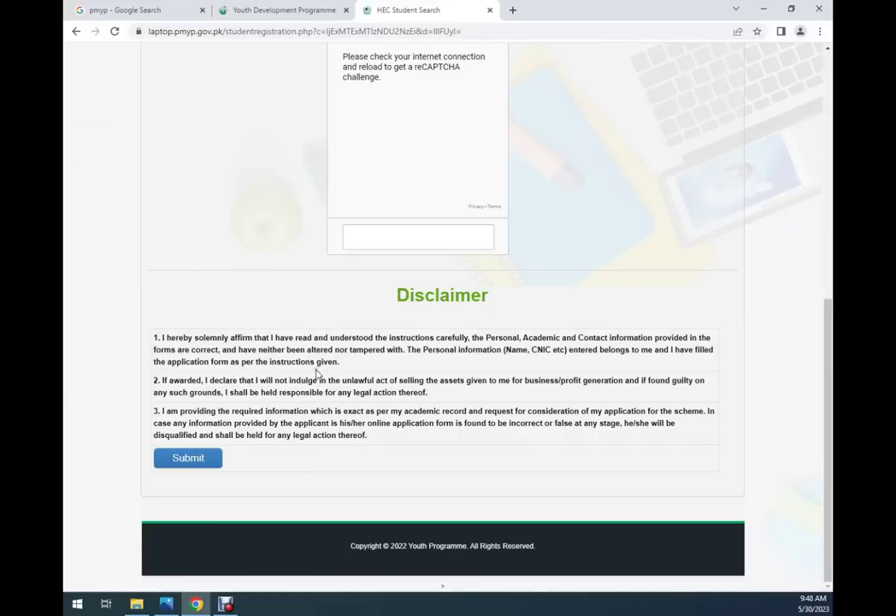
{"action": "left_click", "coordinate": [191, 459]}
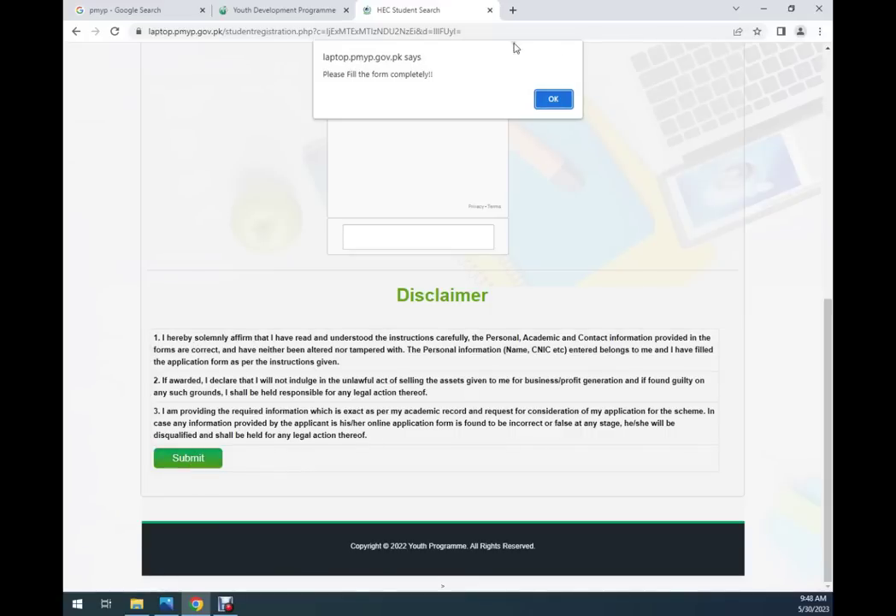
{"action": "left_click", "coordinate": [545, 102]}
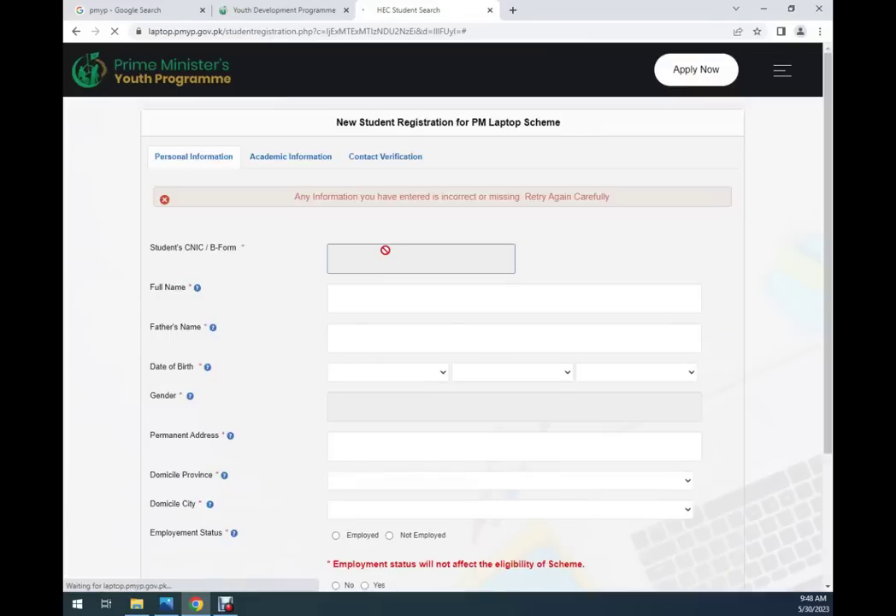
Step: Check the completion date and toggle the admission year between 2021 and 2022, leaving 2022
{"action": "scroll", "coordinate": [266, 277], "scroll_direction": "down", "scroll_amount": 3}
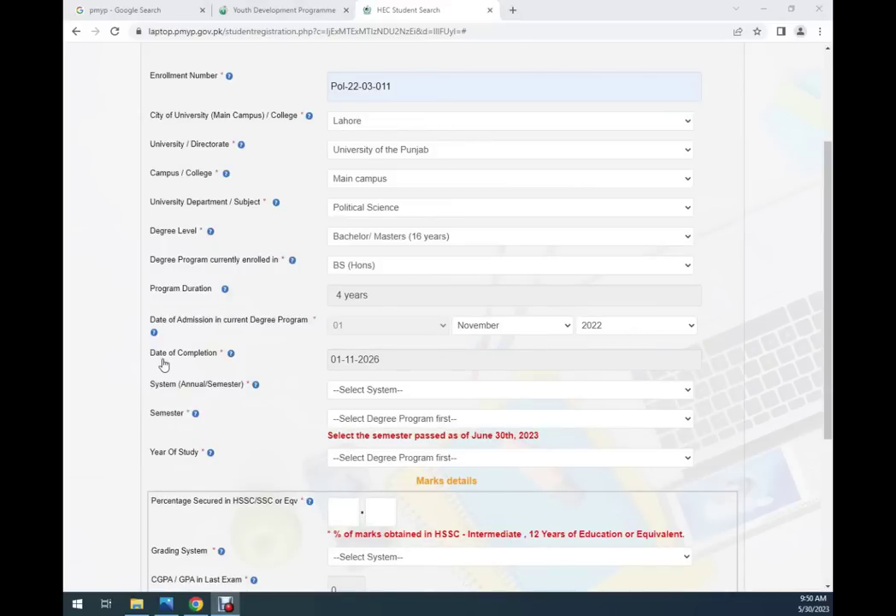
{"action": "left_click", "coordinate": [350, 360]}
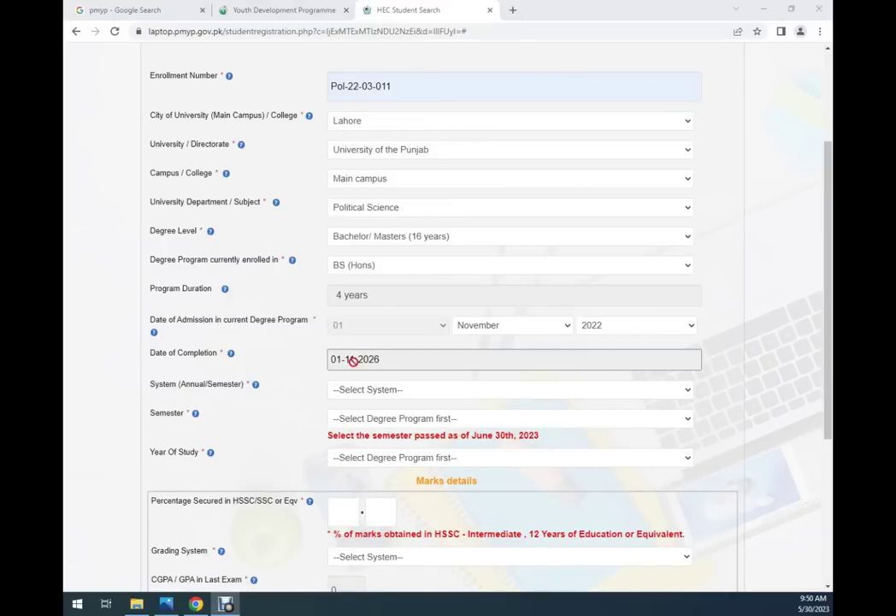
{"action": "left_click", "coordinate": [666, 329]}
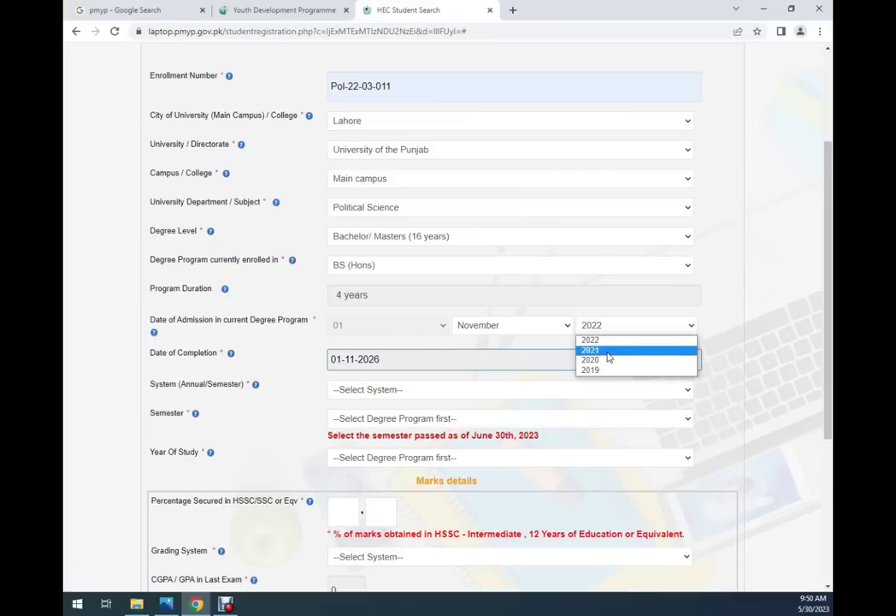
{"action": "left_click", "coordinate": [627, 350]}
{"action": "left_click", "coordinate": [632, 332]}
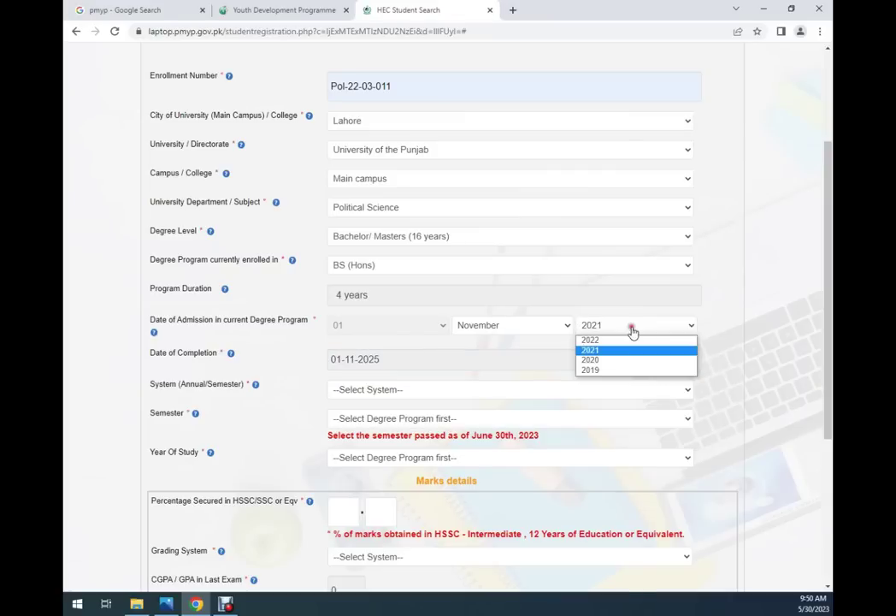
{"action": "left_click", "coordinate": [599, 339]}
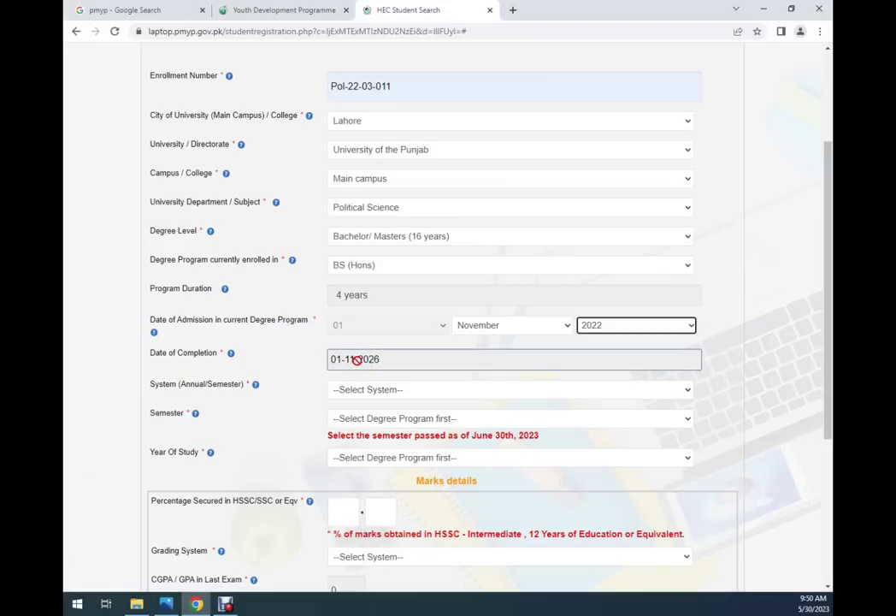
{"action": "left_click", "coordinate": [638, 330]}
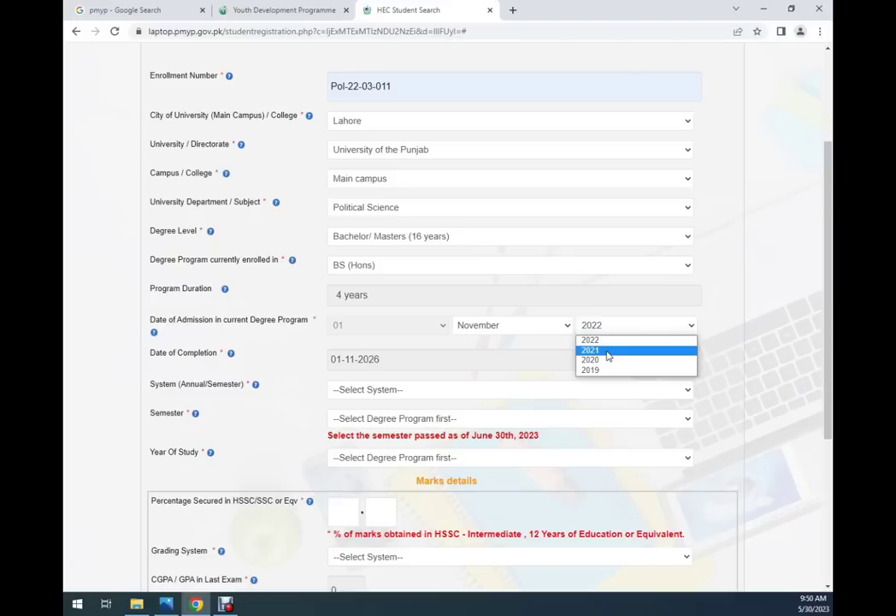
{"action": "left_click", "coordinate": [608, 353]}
{"action": "left_click", "coordinate": [626, 325]}
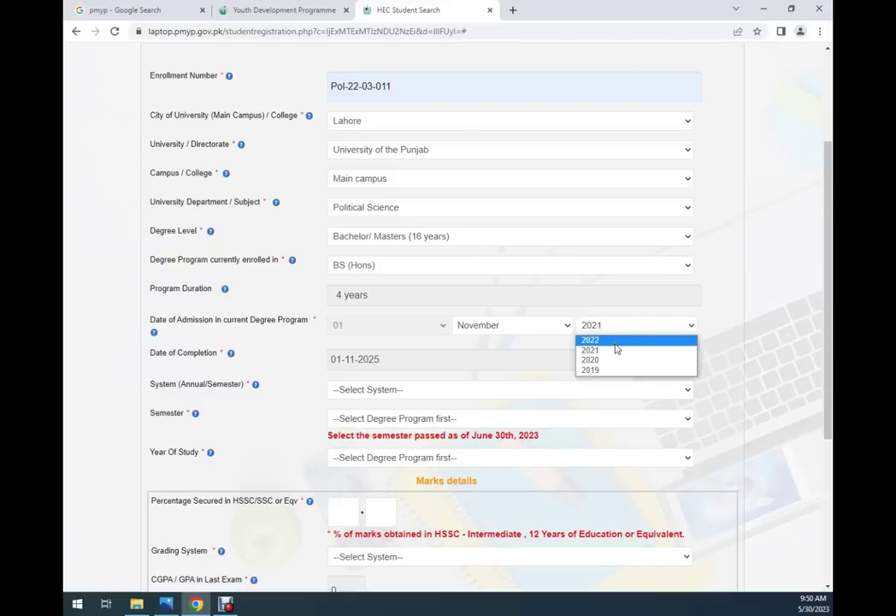
{"action": "left_click", "coordinate": [616, 342]}
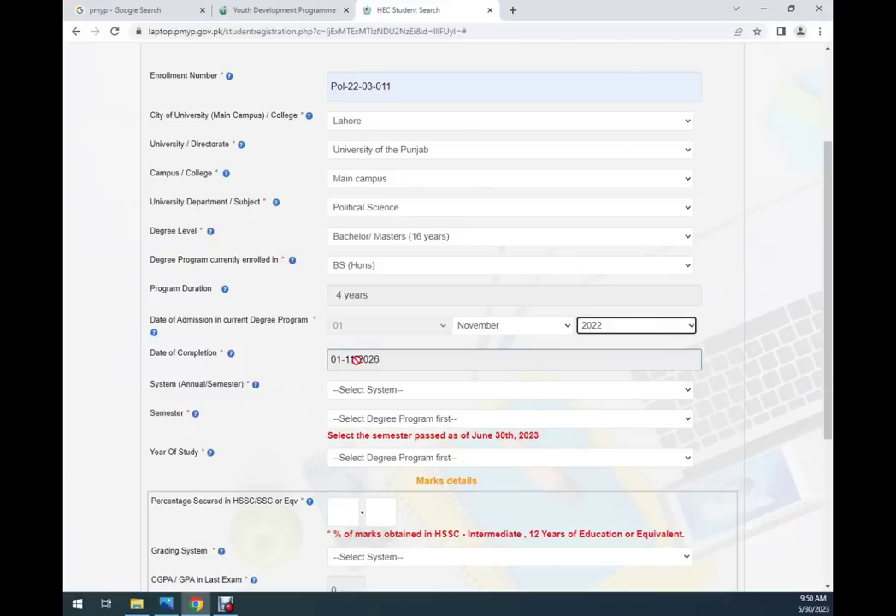
Step: Set the study system to Semester System with Semester 2 as current semester
{"action": "scroll", "coordinate": [299, 343], "scroll_direction": "down", "scroll_amount": 3}
{"action": "key", "text": "Tab"}
{"action": "scroll", "coordinate": [370, 282], "scroll_direction": "down", "scroll_amount": 1}
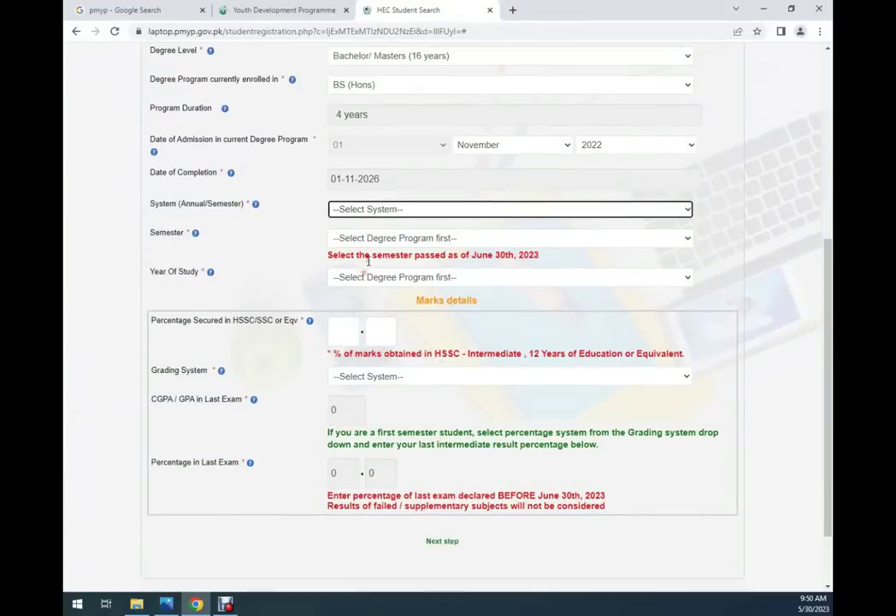
{"action": "left_click", "coordinate": [380, 208]}
{"action": "left_click", "coordinate": [363, 242]}
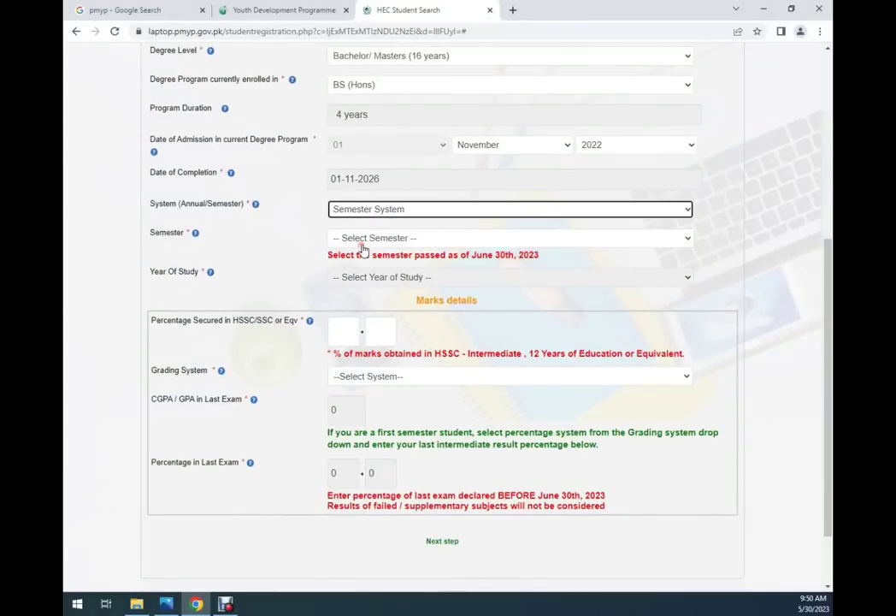
{"action": "left_click", "coordinate": [373, 239]}
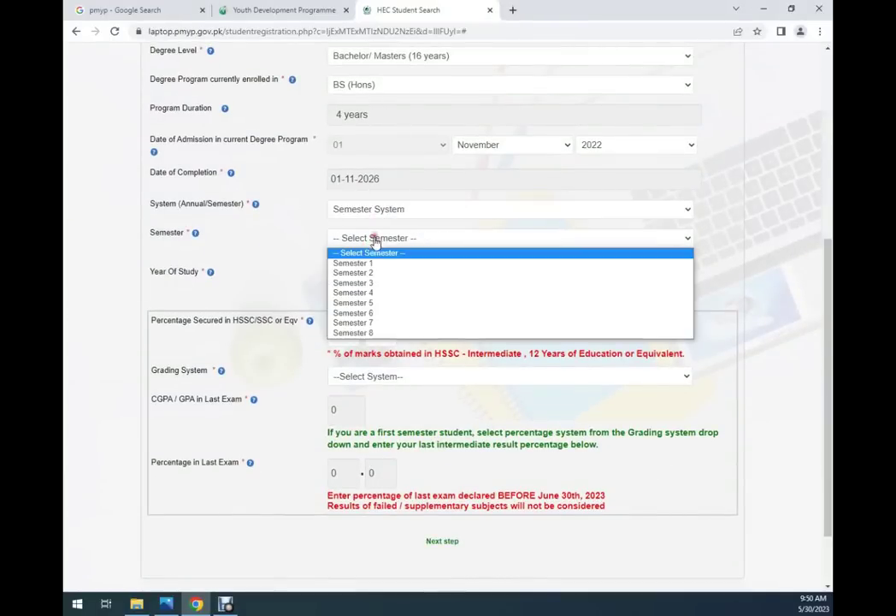
{"action": "left_click", "coordinate": [371, 273]}
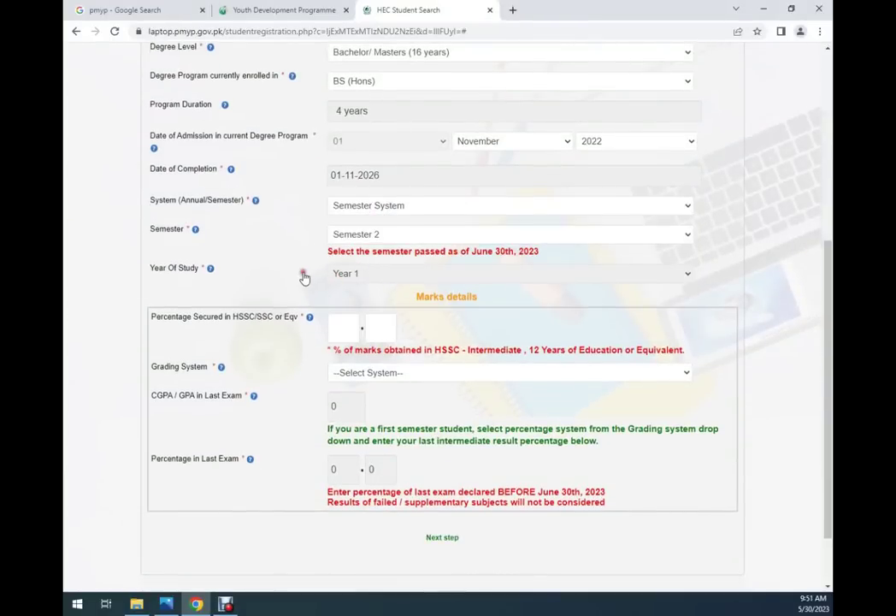
Step: Enter HSSC 80, Percentage System grading and last-exam 80, then go to the next step
{"action": "scroll", "coordinate": [304, 276], "scroll_direction": "down", "scroll_amount": 1}
{"action": "left_click", "coordinate": [342, 248]}
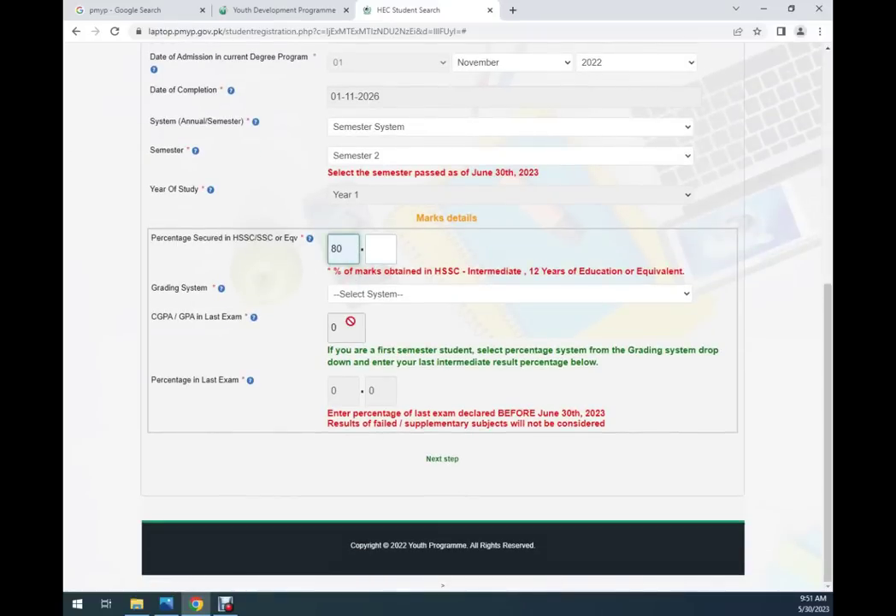
{"action": "left_click", "coordinate": [370, 295]}
{"action": "left_click", "coordinate": [361, 317]}
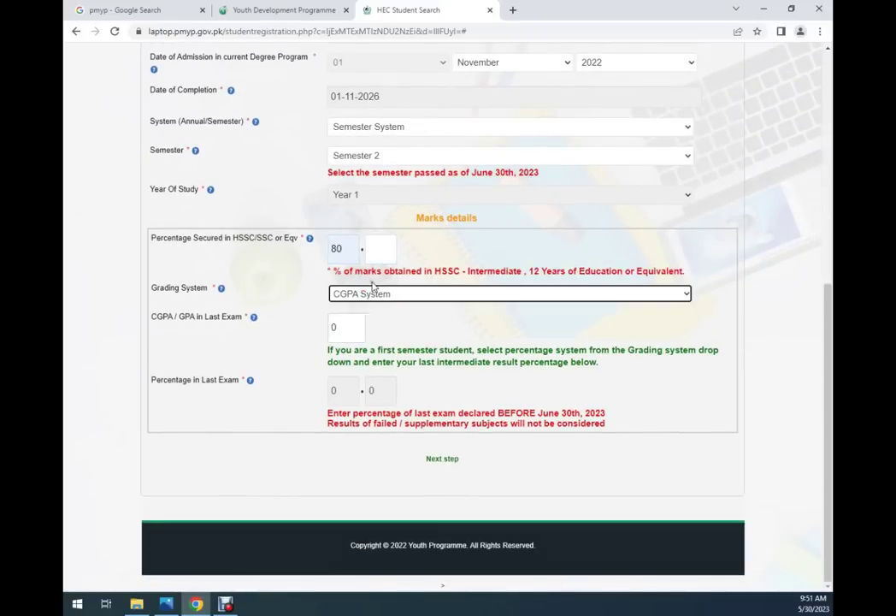
{"action": "left_click", "coordinate": [372, 293]}
{"action": "left_click", "coordinate": [366, 328]}
{"action": "left_click", "coordinate": [341, 391]}
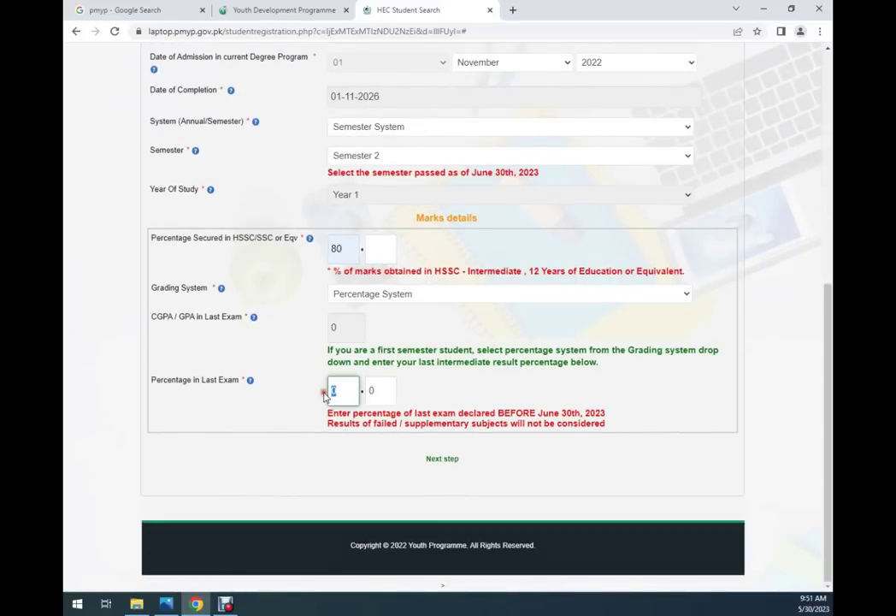
{"action": "key", "text": "BackSpace"}
{"action": "type", "text": "80"}
{"action": "left_click", "coordinate": [434, 460]}
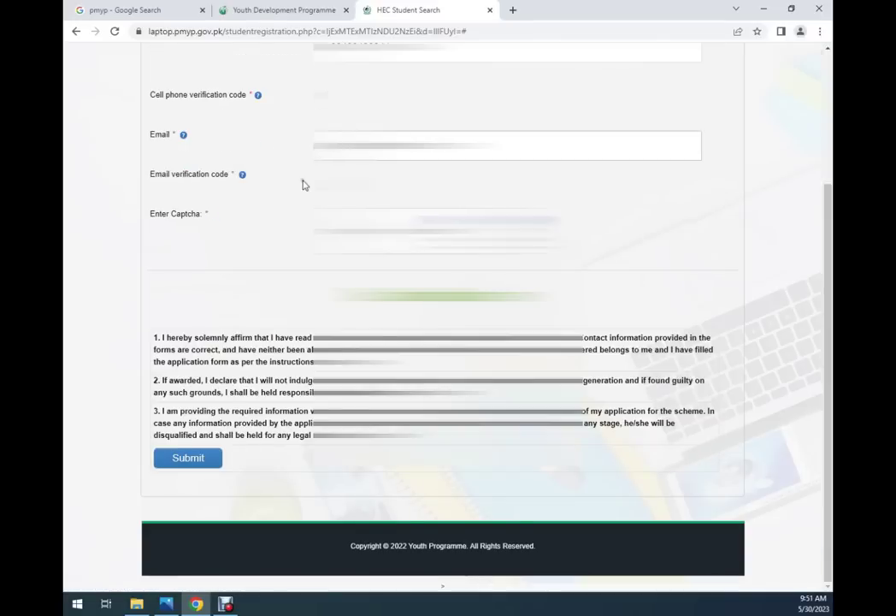
Step: Attempt to submit the registration form and dismiss the error alert
{"action": "scroll", "coordinate": [304, 184], "scroll_direction": "up", "scroll_amount": 2}
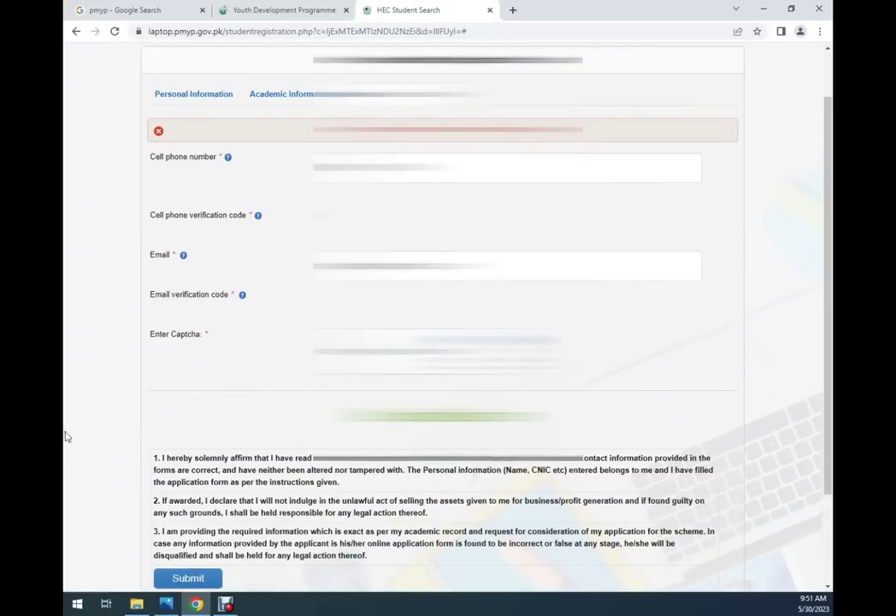
{"action": "left_click", "coordinate": [181, 579]}
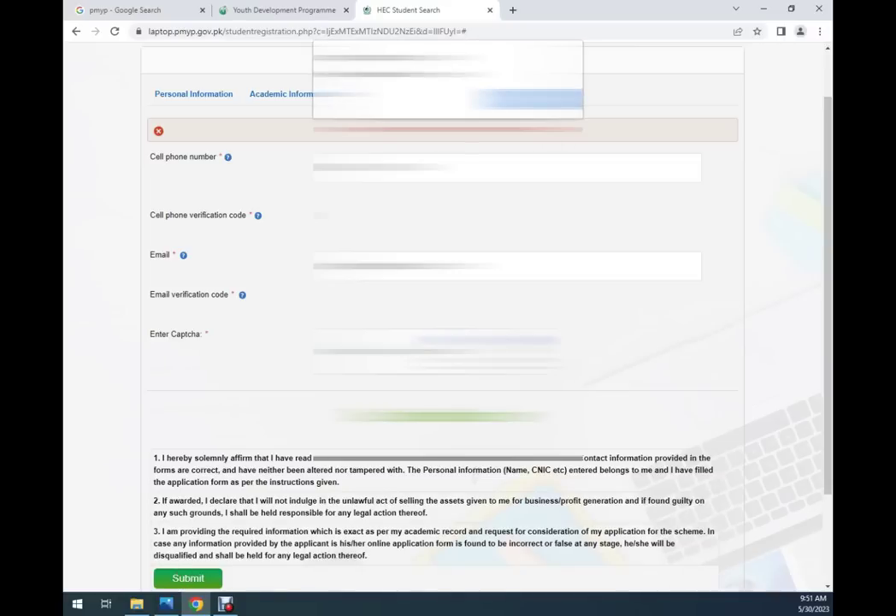
{"action": "key", "text": "Return"}
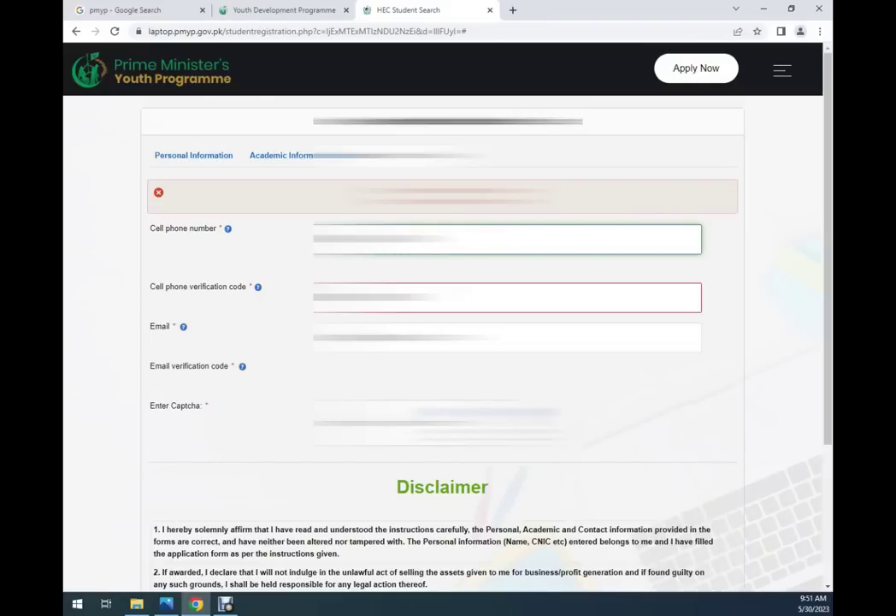
Step: Inspect the entry in the cell phone verification code field
{"action": "left_click", "coordinate": [507, 296]}
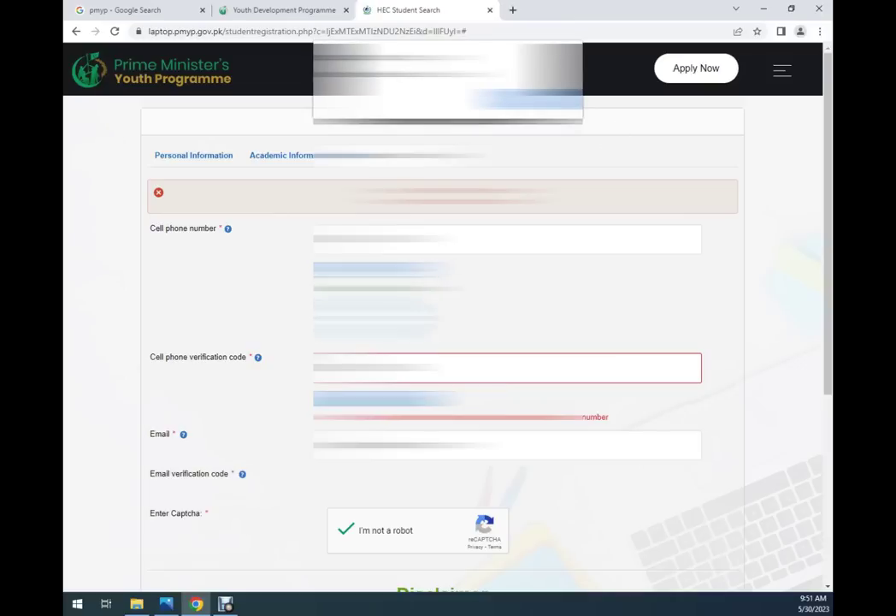
{"action": "left_click_drag", "start_coordinate": [436, 297], "coordinate": [290, 297]}
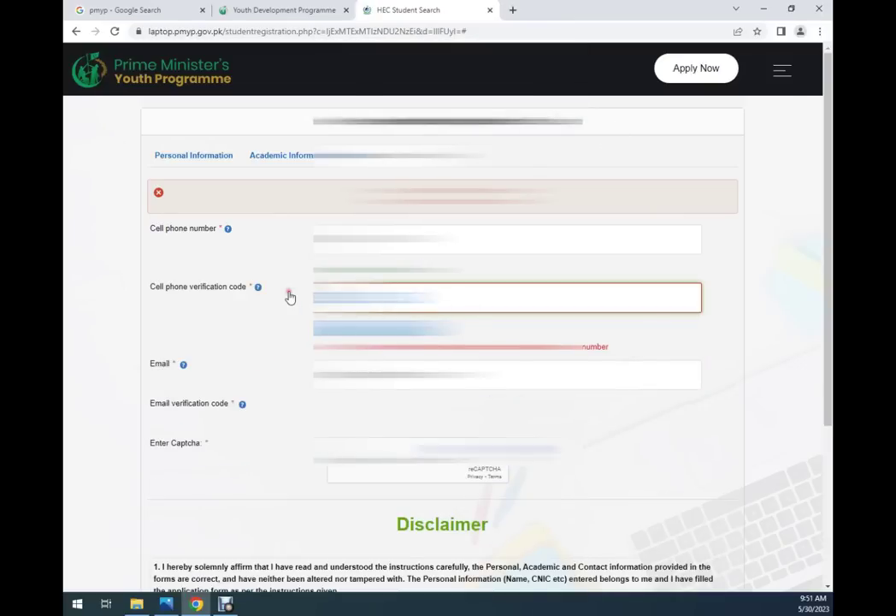
{"action": "left_click", "coordinate": [290, 297]}
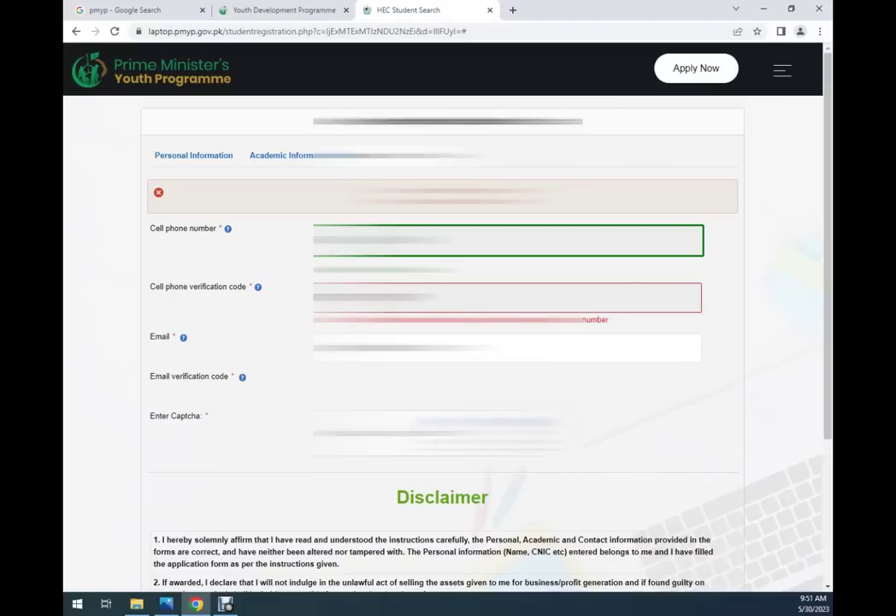
{"action": "left_click", "coordinate": [508, 297]}
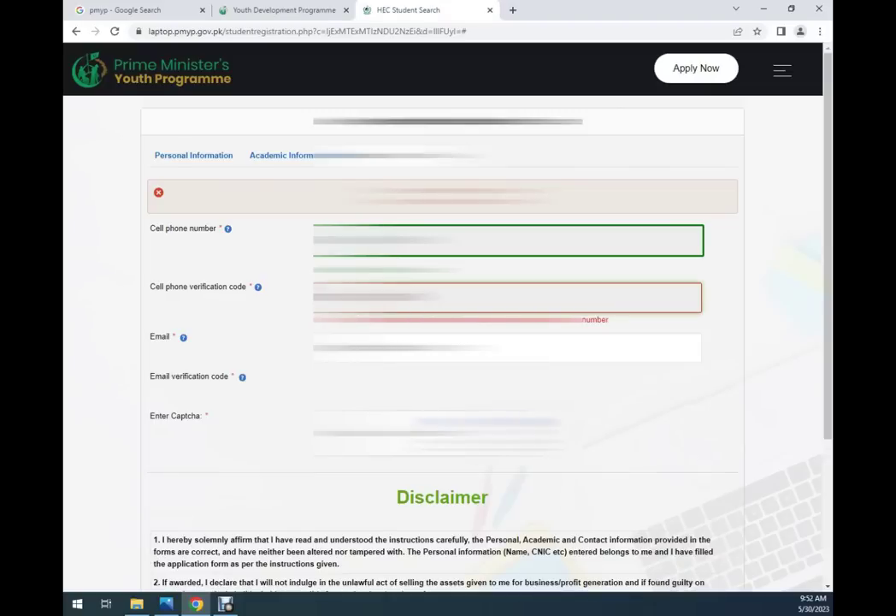
Step: Send a verification code to the email and try verifying the existing code
{"action": "left_click", "coordinate": [507, 347]}
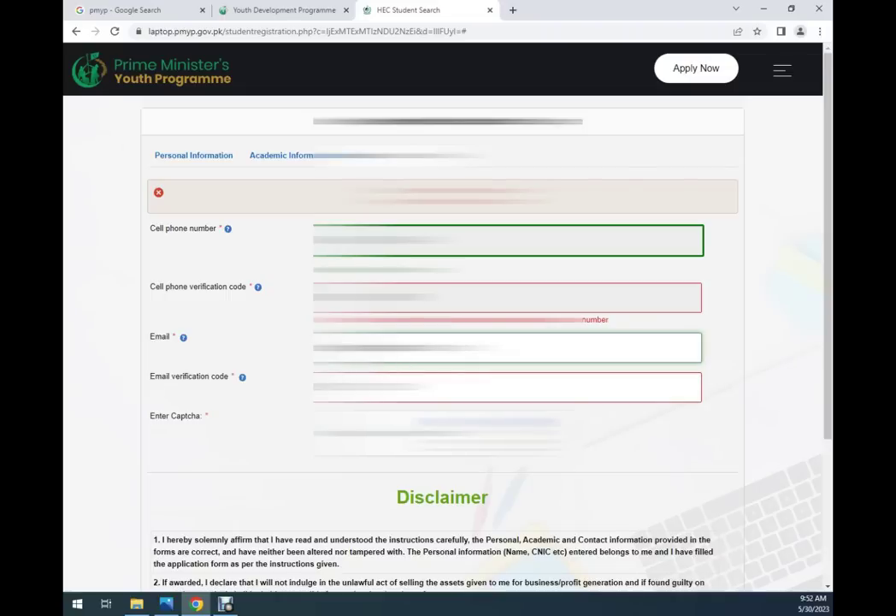
{"action": "key", "text": "Tab"}
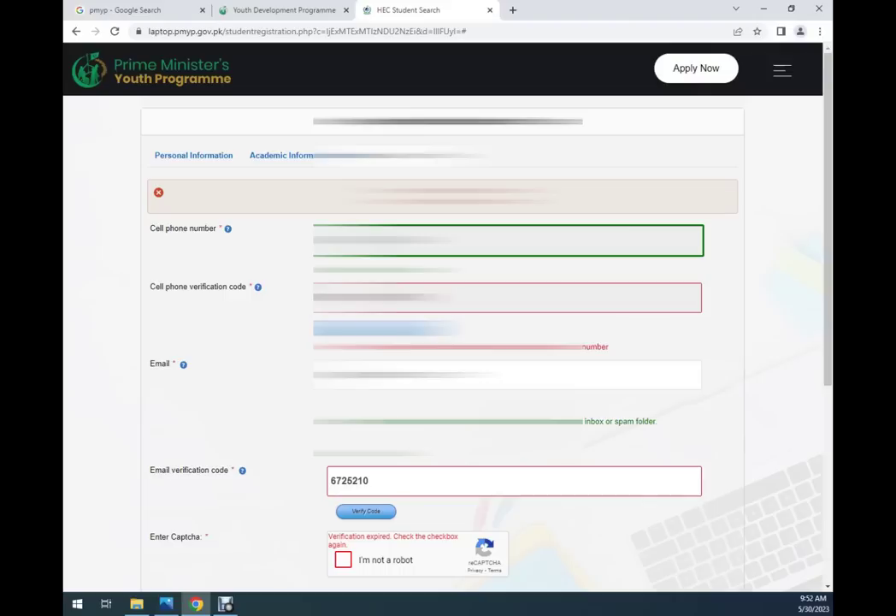
{"action": "left_click", "coordinate": [507, 297]}
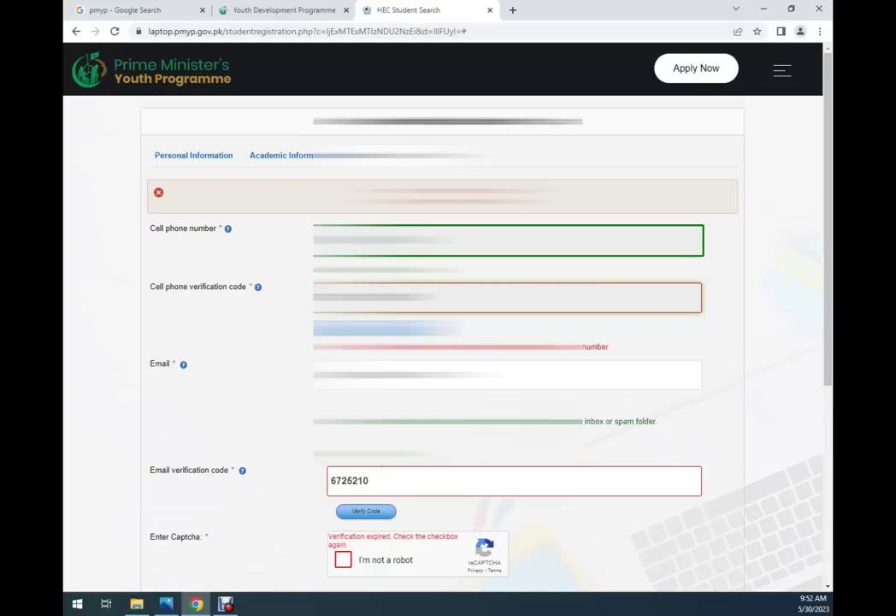
{"action": "left_click_drag", "start_coordinate": [377, 477], "coordinate": [134, 424]}
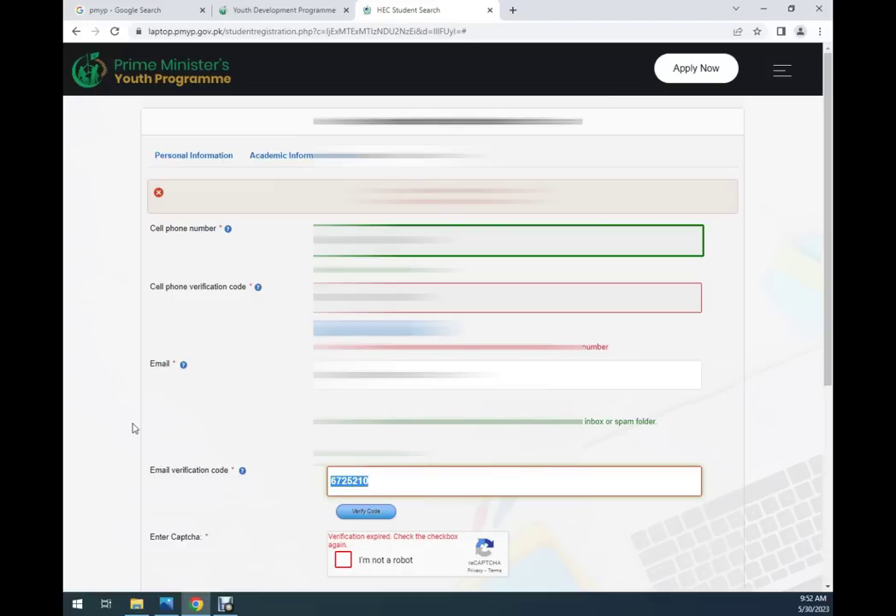
{"action": "left_click", "coordinate": [133, 427]}
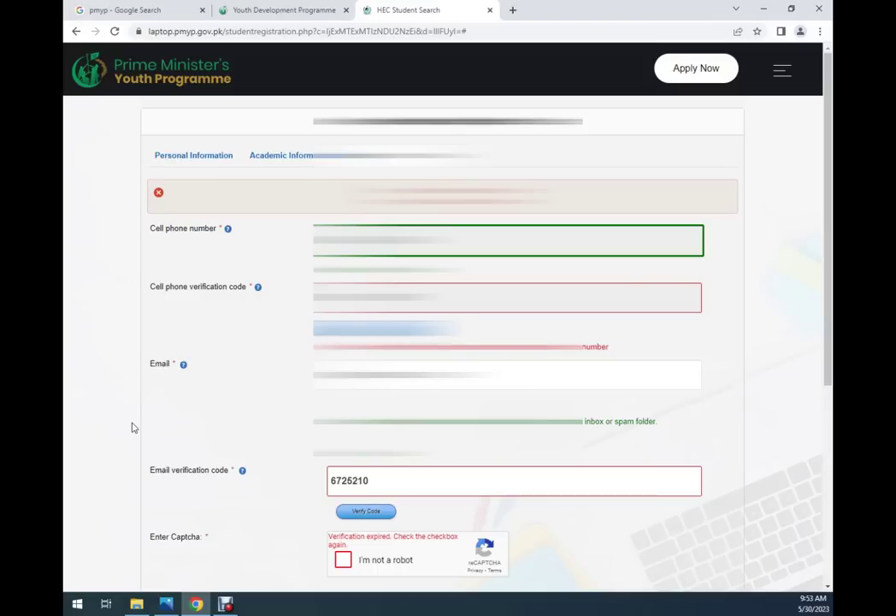
{"action": "left_click", "coordinate": [366, 511]}
{"action": "key", "text": "Return"}
Step: Replace the email verification code with the newly received code and verify it
{"action": "left_click", "coordinate": [398, 480]}
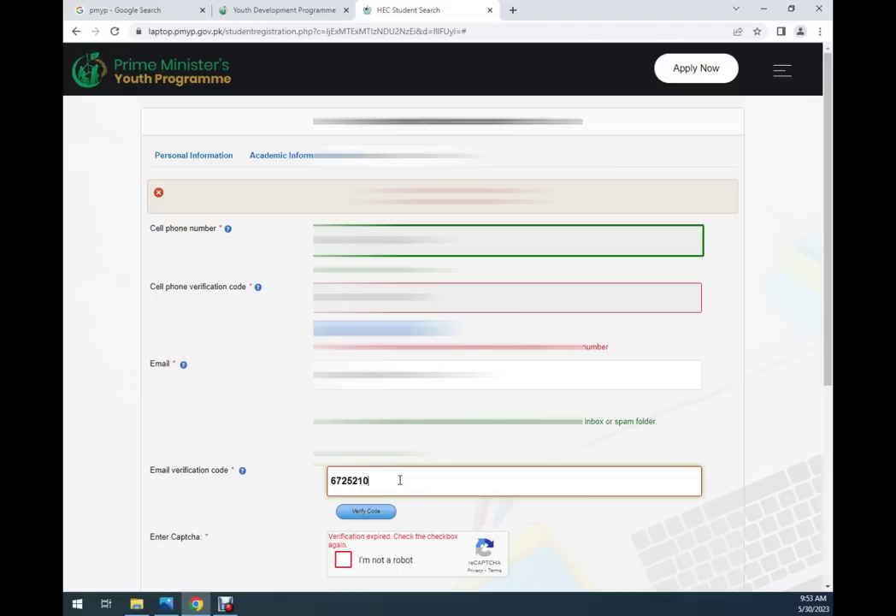
{"action": "key", "text": "BackSpace"}
{"action": "key", "text": "BackSpace"}
{"action": "key", "text": "BackSpace"}
{"action": "key", "text": "BackSpace"}
{"action": "key", "text": "BackSpace"}
{"action": "key", "text": "BackSpace"}
{"action": "key", "text": "BackSpace"}
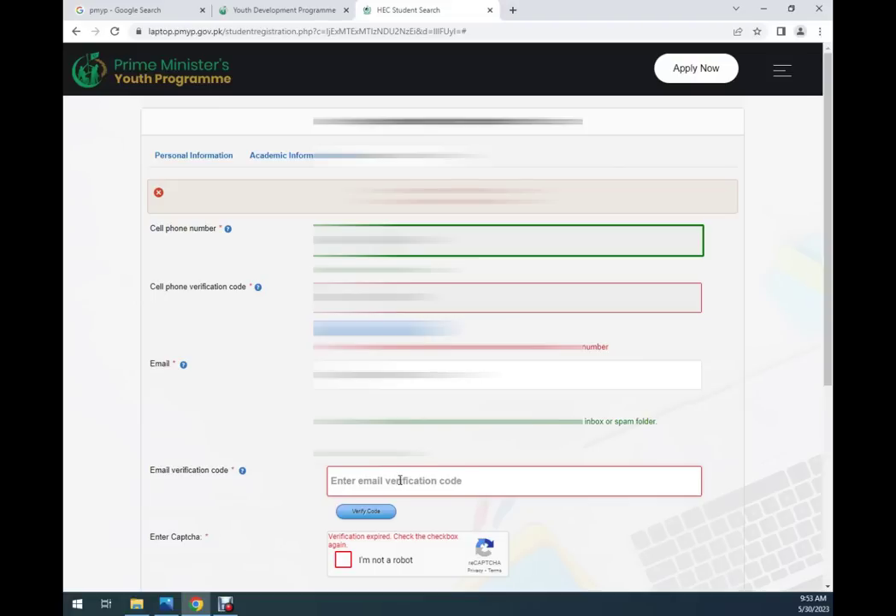
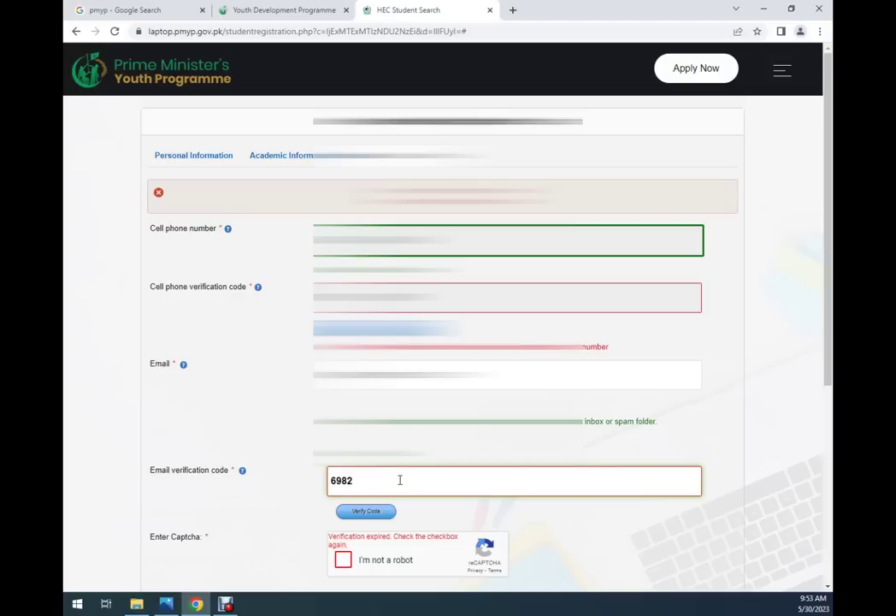
{"action": "left_click", "coordinate": [366, 512]}
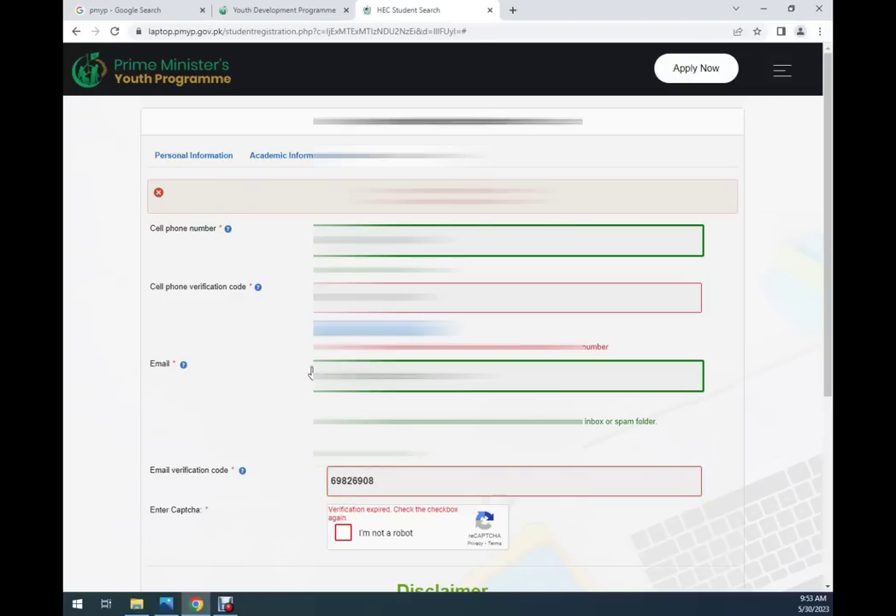
Step: Scroll past the disclaimer and submit the completed laptop scheme registration form
{"action": "scroll", "coordinate": [312, 373], "scroll_direction": "down", "scroll_amount": 2}
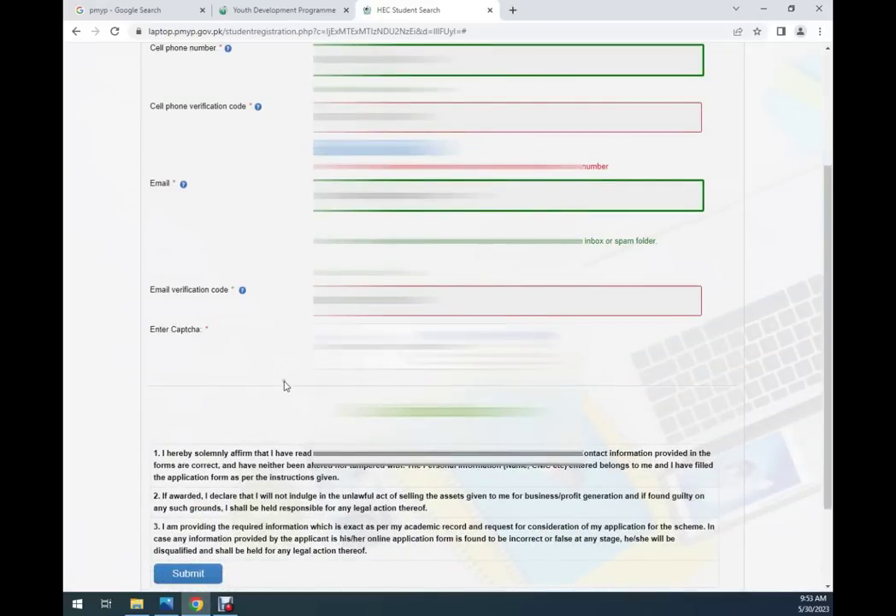
{"action": "left_click", "coordinate": [188, 573]}
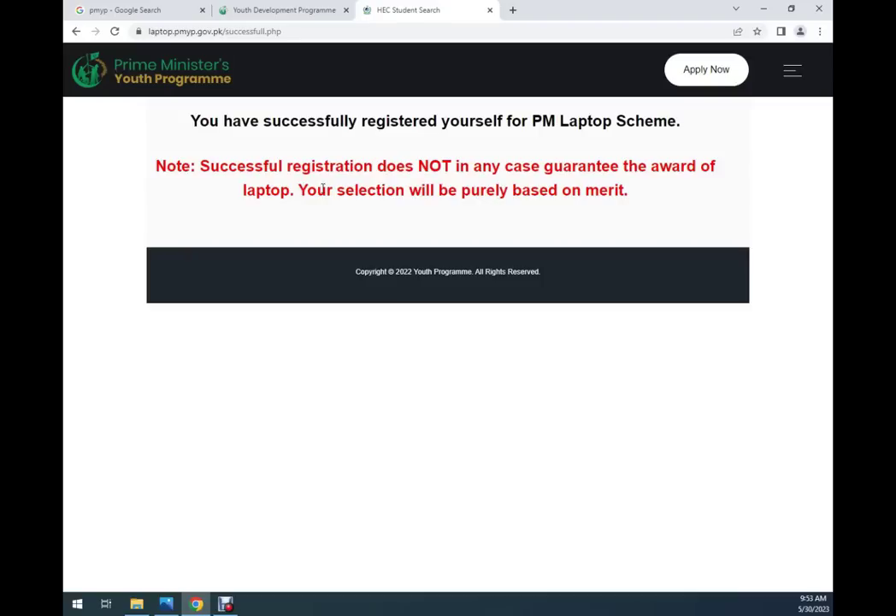
Step: Bring the Banner.jpg laptop scheme image in Windows Photos to the front
{"action": "left_click", "coordinate": [166, 603]}
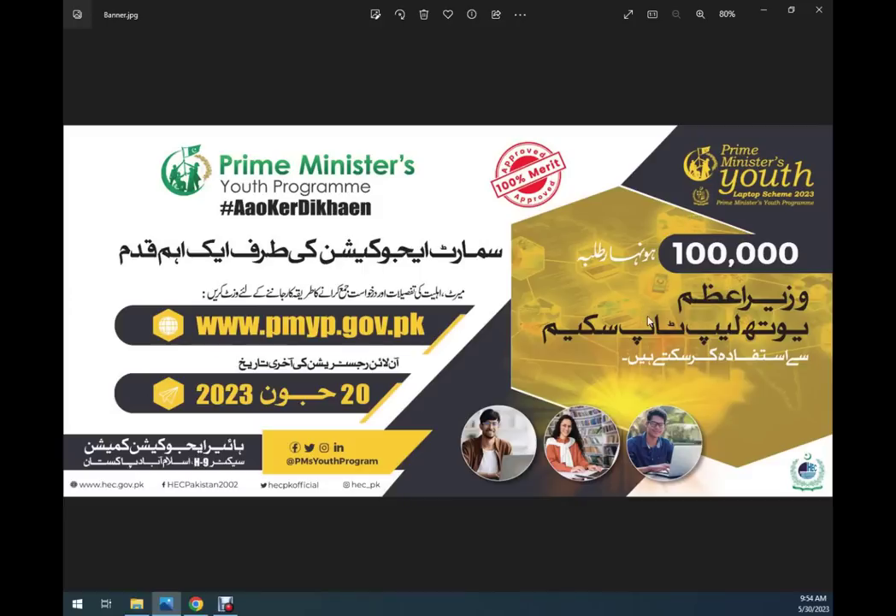
Step: Switch back to Chrome's PM Laptop Scheme registration-success page
{"action": "left_click", "coordinate": [195, 604]}
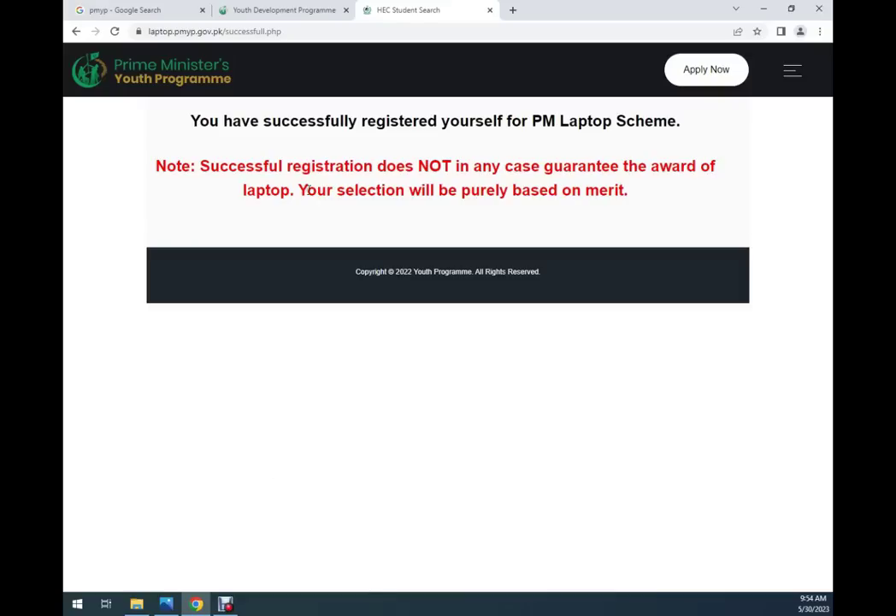
Step: Highlight the merit-based selection note and confirmation message, then return to Banner.jpg
{"action": "left_click_drag", "start_coordinate": [298, 190], "coordinate": [643, 194]}
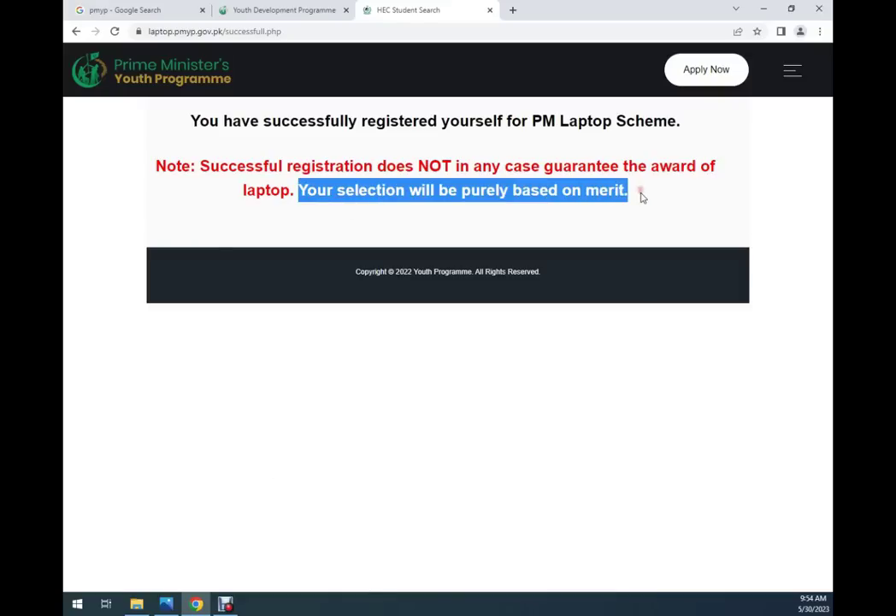
{"action": "left_click", "coordinate": [642, 195]}
{"action": "left_click_drag", "start_coordinate": [188, 120], "coordinate": [647, 194]}
{"action": "left_click", "coordinate": [640, 194]}
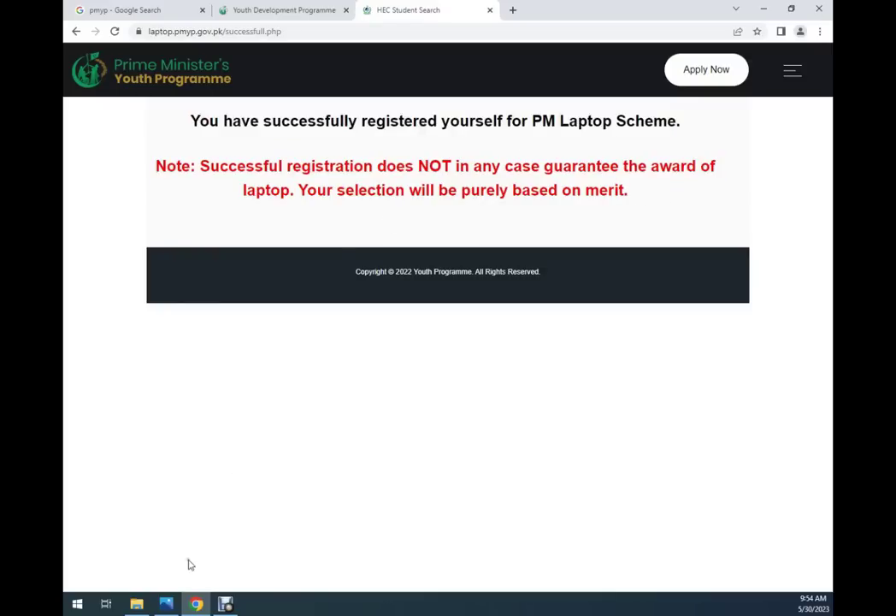
{"action": "left_click", "coordinate": [167, 605]}
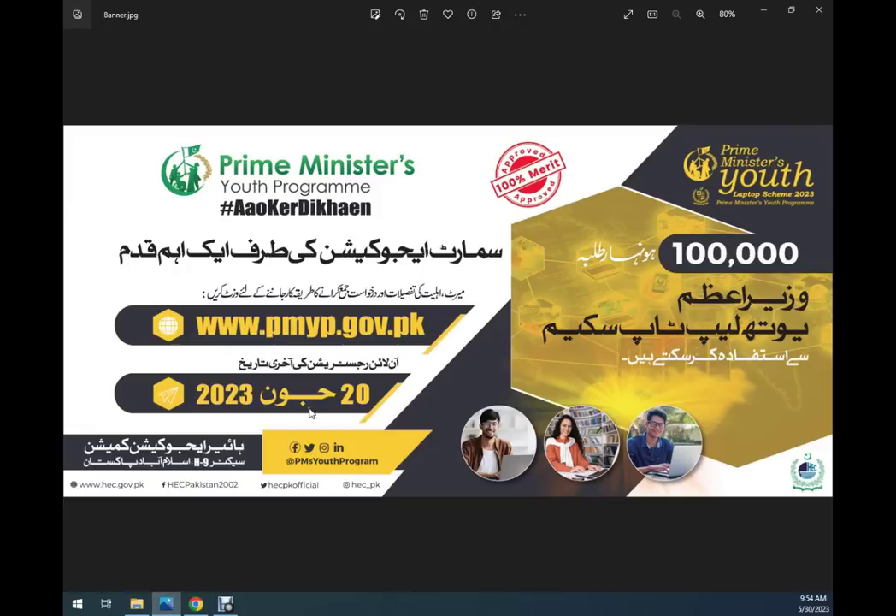